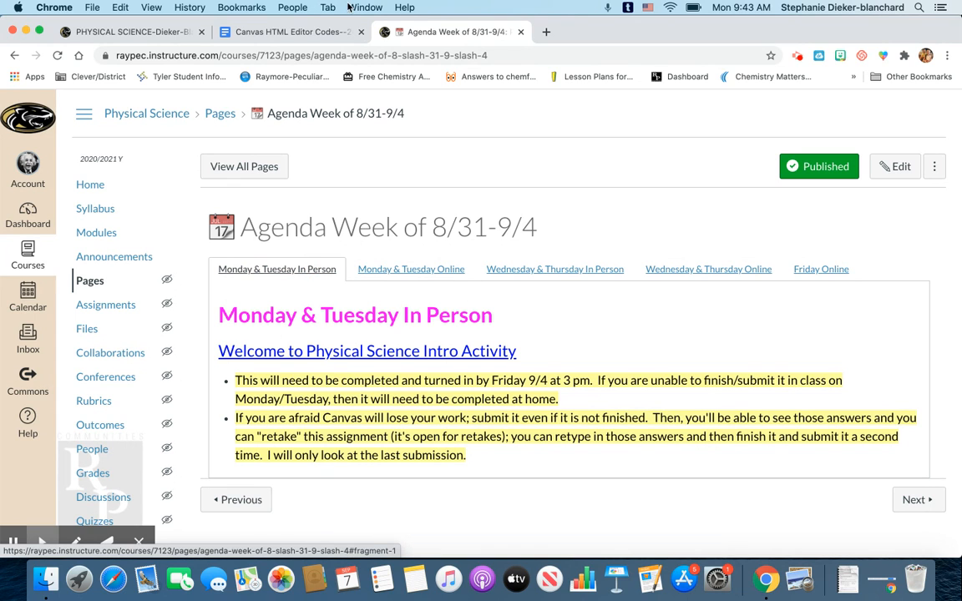
# Step: Open the full list of pages in the Physical Science course and start a new page
pyautogui.click(285, 30)
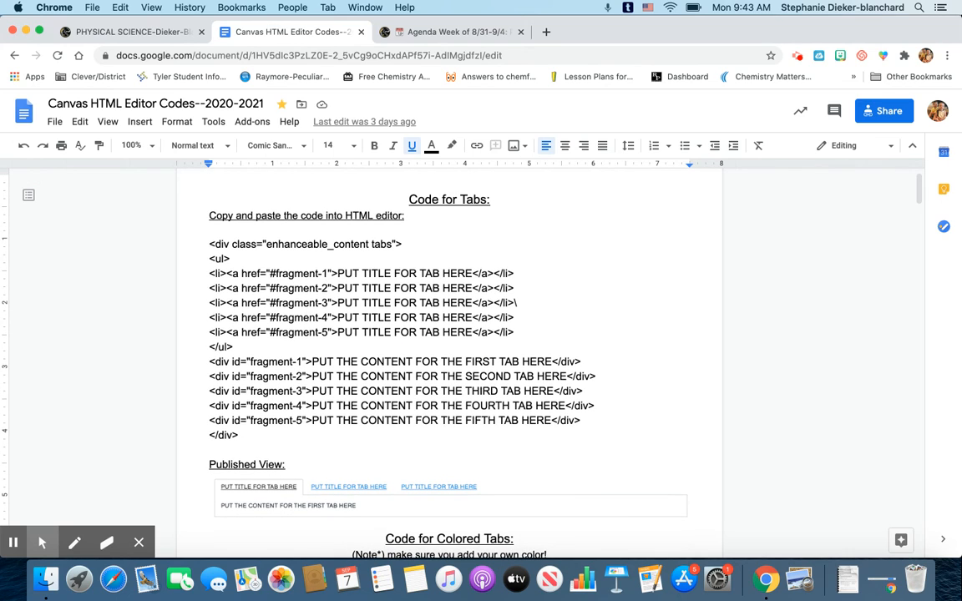
pyautogui.click(161, 33)
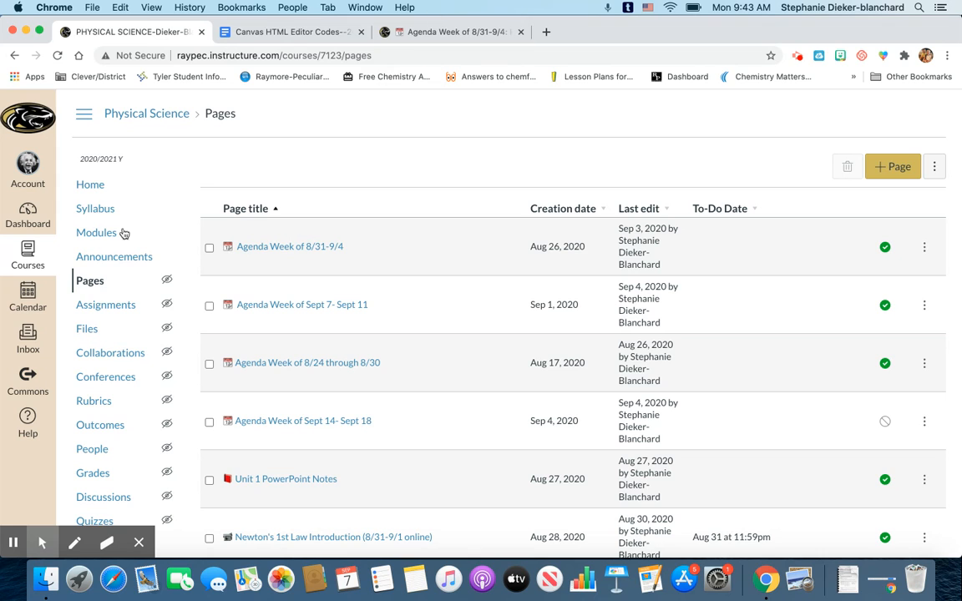
pyautogui.click(84, 280)
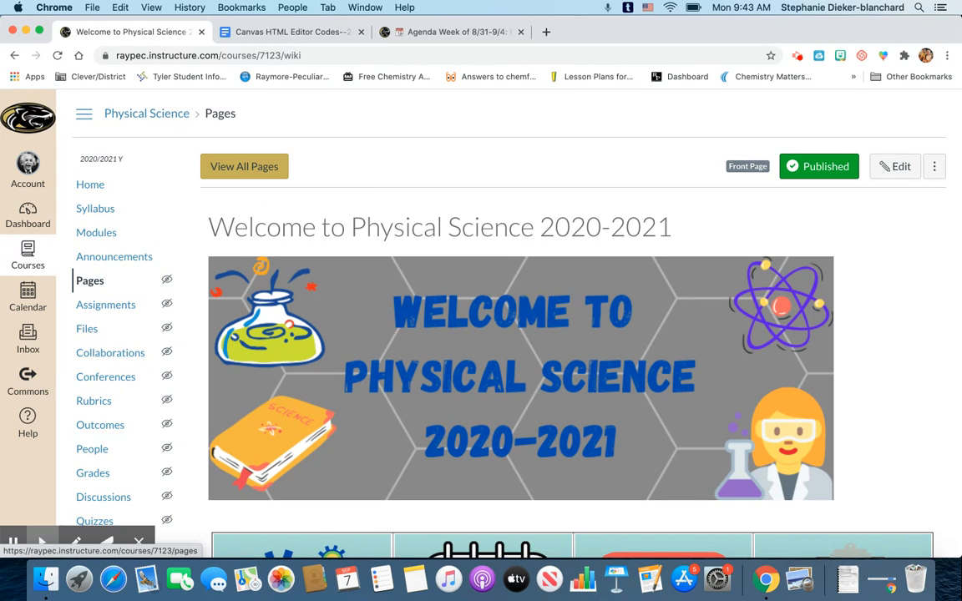
pyautogui.click(241, 164)
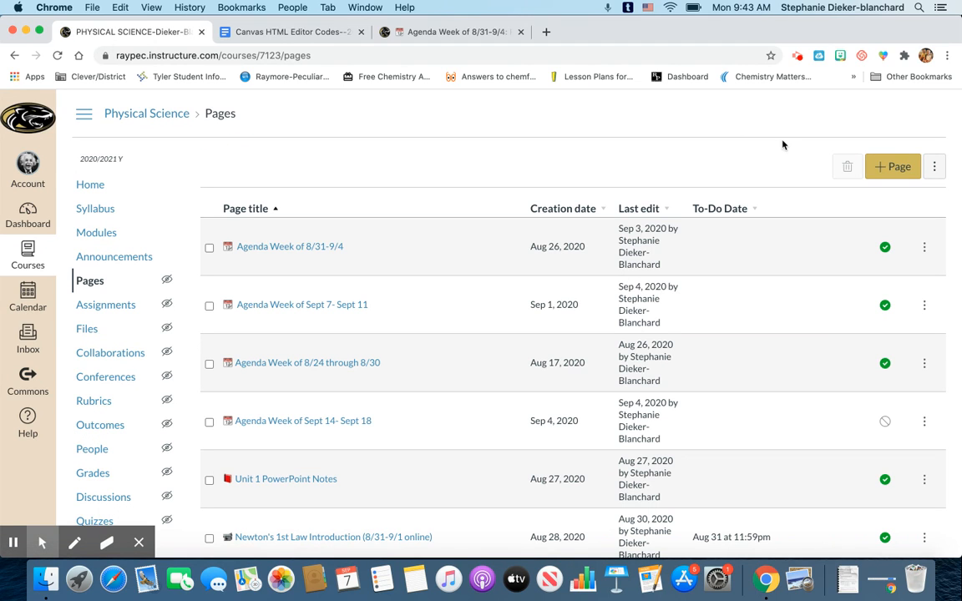
pyautogui.click(874, 165)
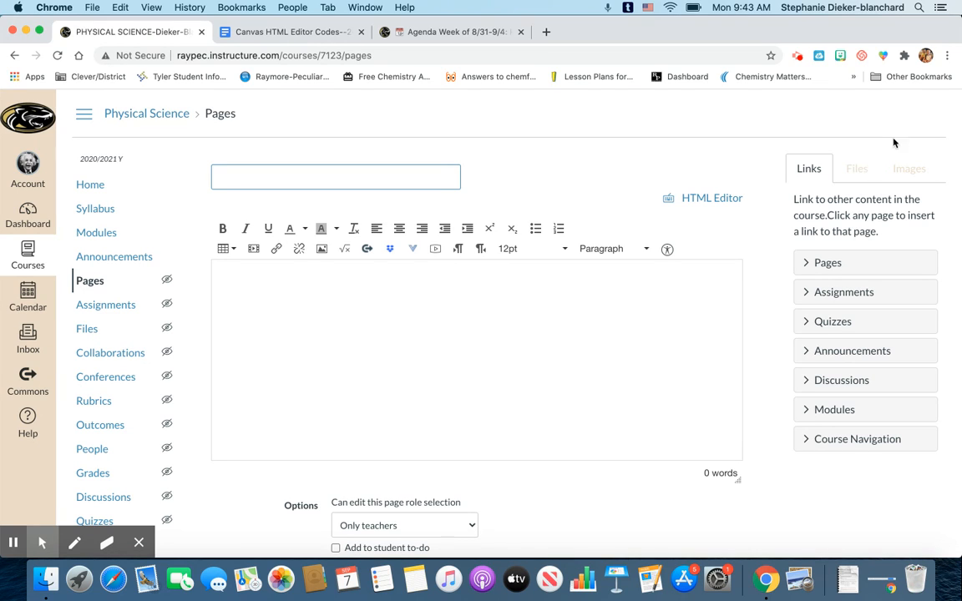
# Step: Title the new page "Agenda Week of Sept 21-Sept 25" and place the cursor in its body
pyautogui.write('AG')
pyautogui.press('BackSpace')
pyautogui.press('BackSpace')
pyautogui.press('BackSpace')
pyautogui.write('genda w')
pyautogui.press('BackSpace')
pyautogui.write('Week of Sept')
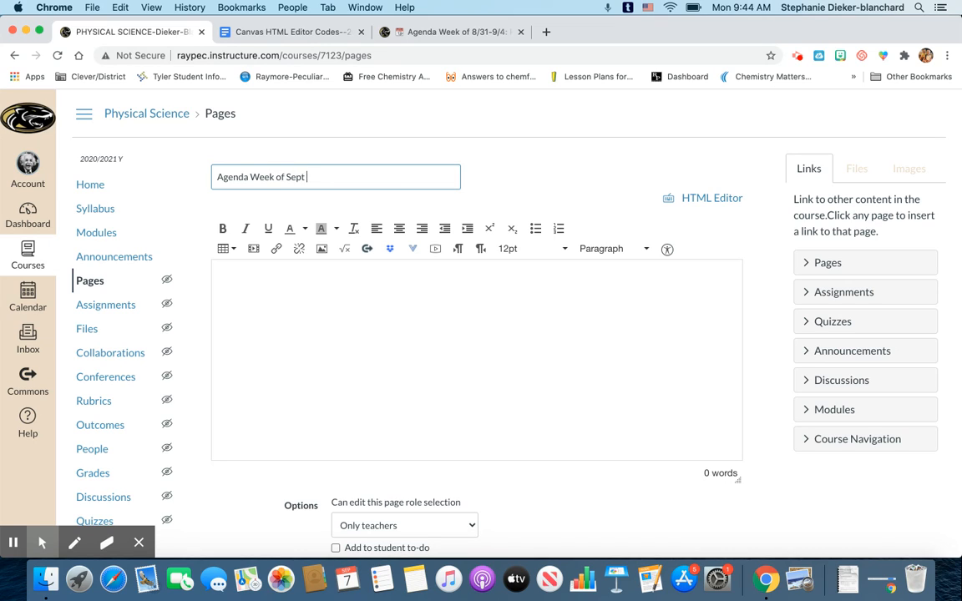
pyautogui.write(' 21-Sept 25')
pyautogui.click(265, 292)
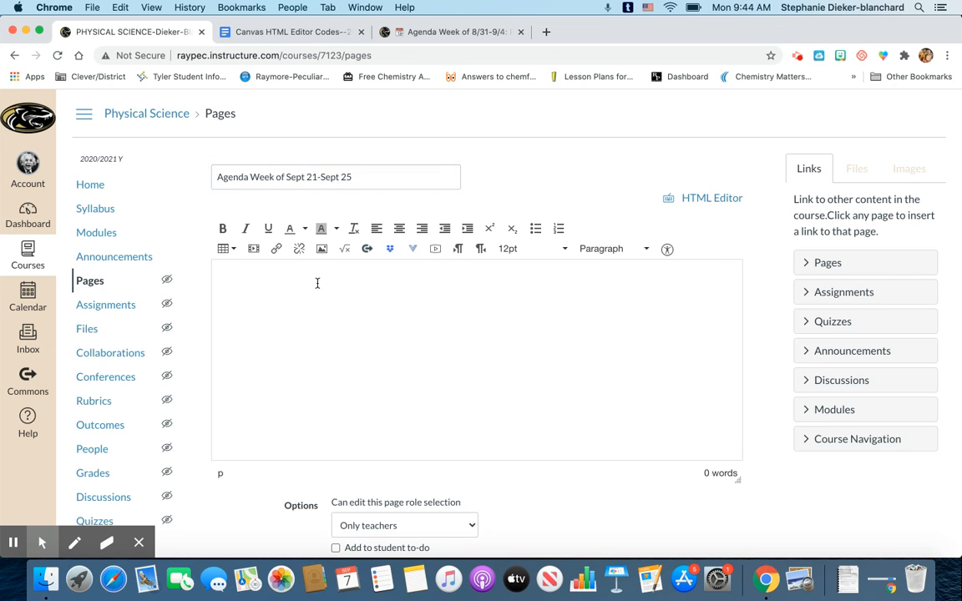
# Step: Examine the tabbed sections of the existing Agenda Week of 8/31-9/4 page and return to the new page
pyautogui.click(440, 31)
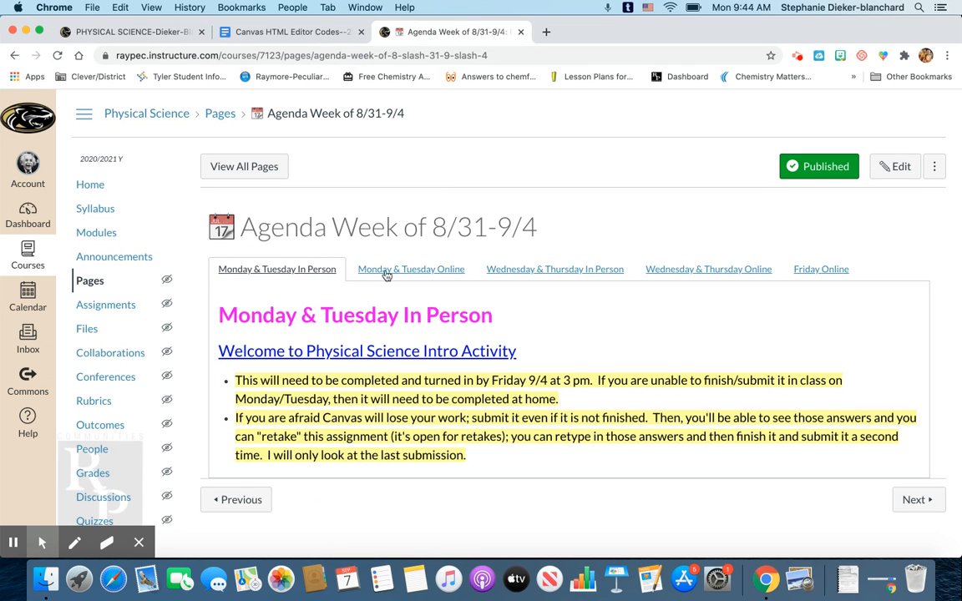
pyautogui.click(426, 269)
pyautogui.click(509, 270)
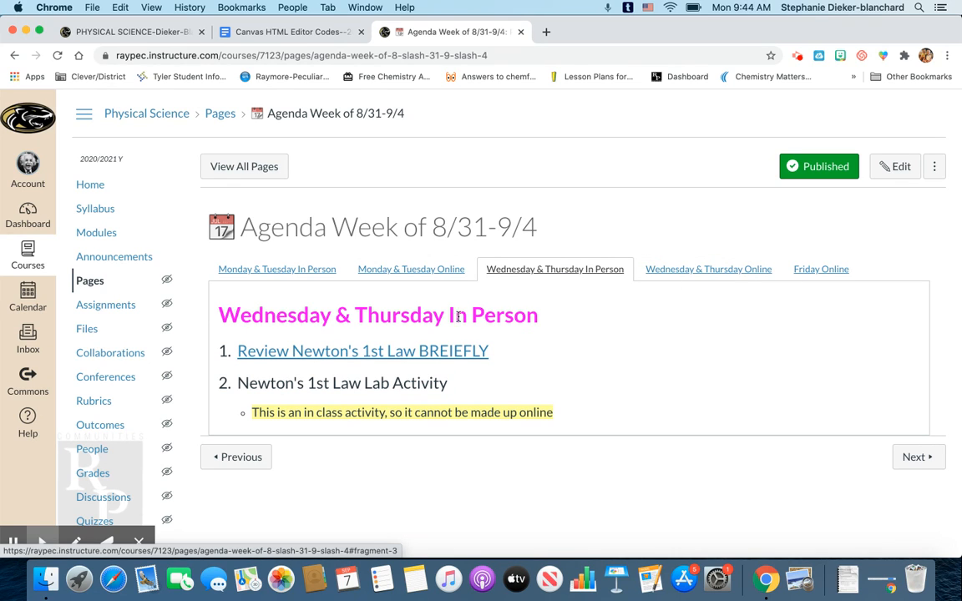
pyautogui.click(147, 31)
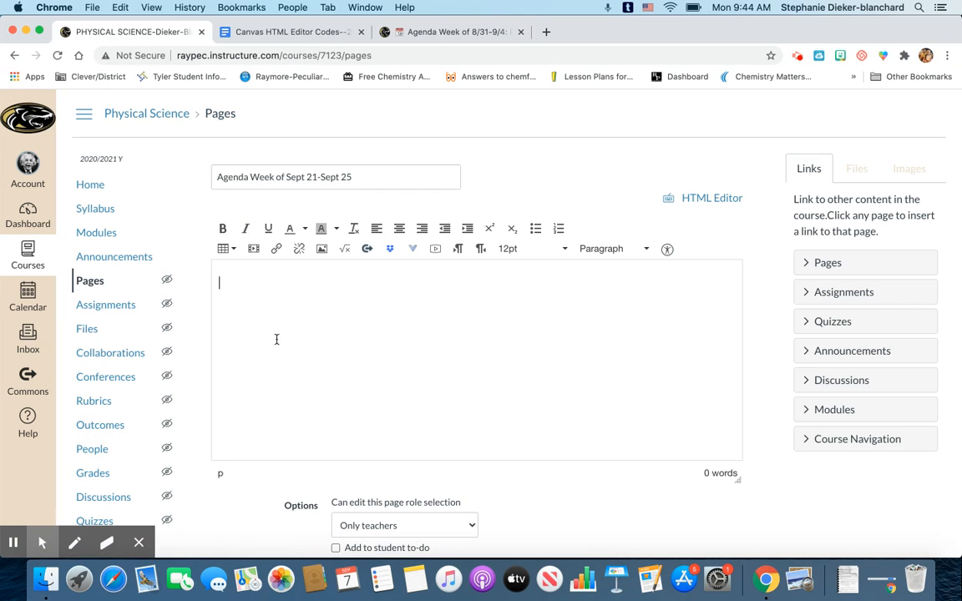
# Step: Enter the heading "Monday In Person" in the page body as bold, 24pt magenta text
pyautogui.click(222, 228)
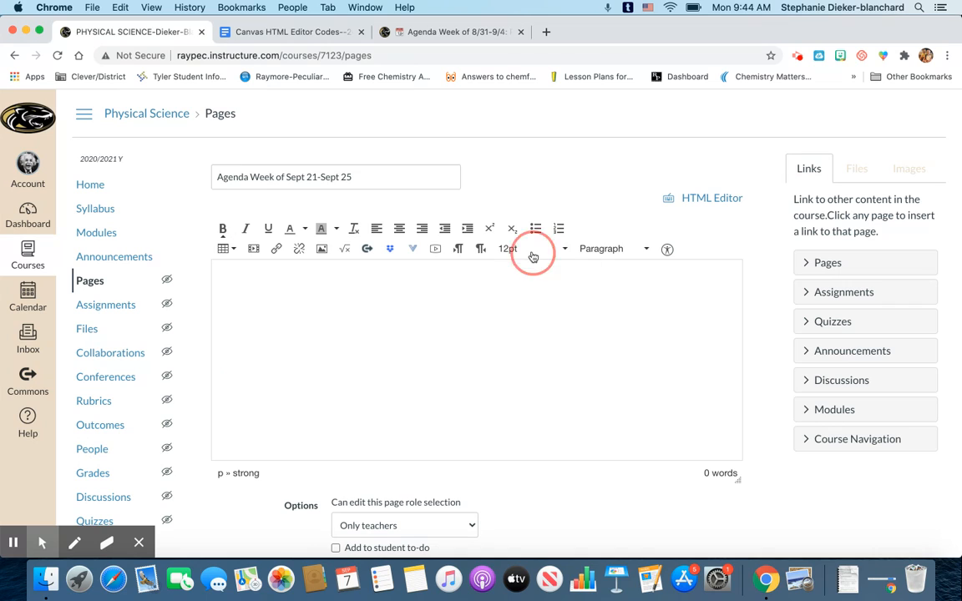
pyautogui.click(533, 256)
pyautogui.click(532, 368)
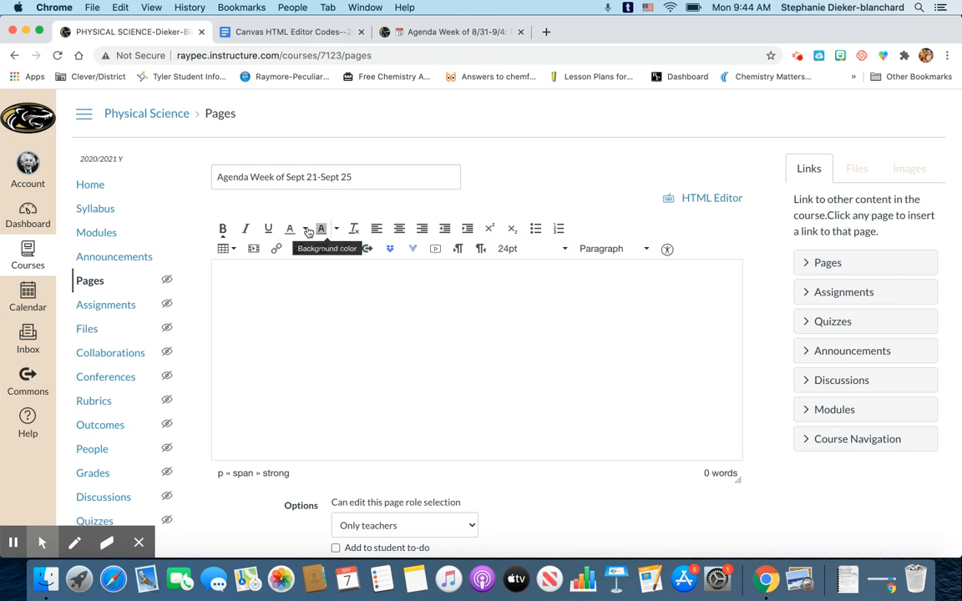
pyautogui.click(305, 229)
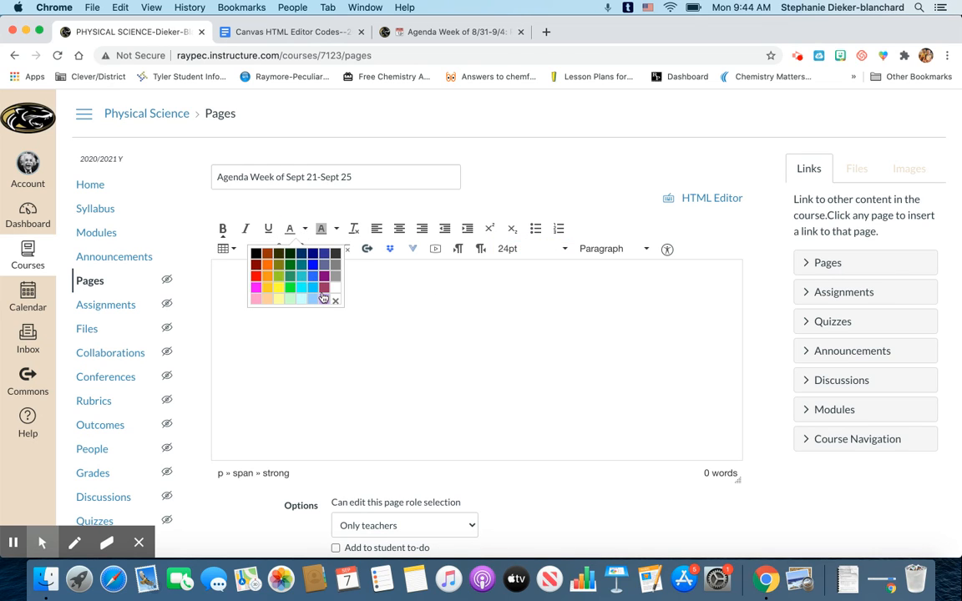
pyautogui.click(256, 288)
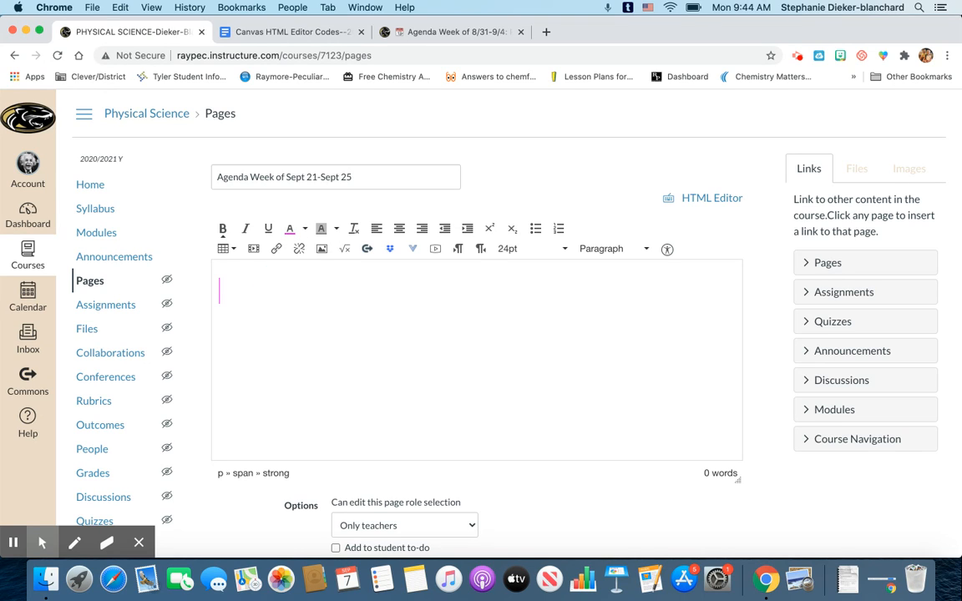
pyautogui.write('Monday In Person')
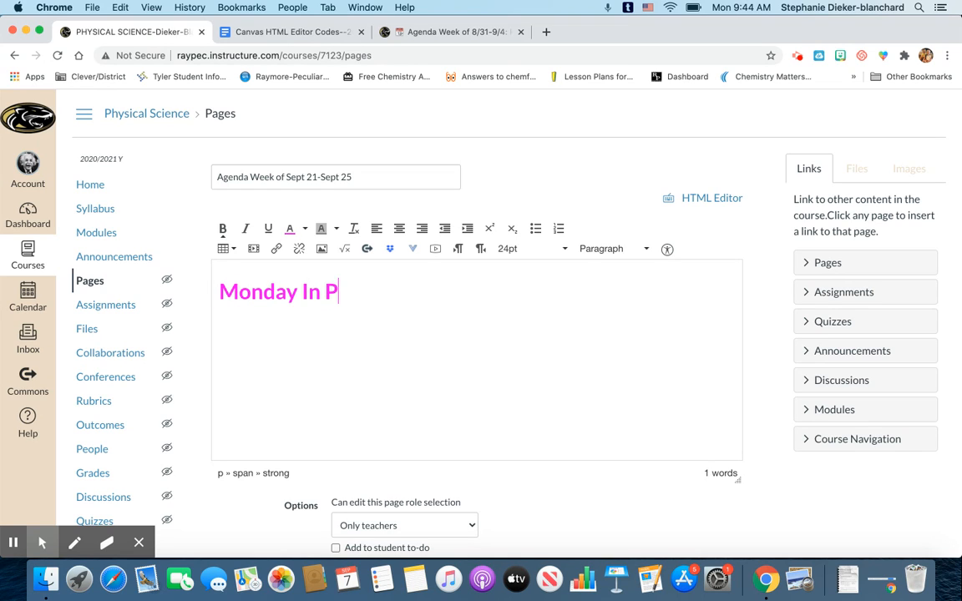
# Step: Begin a second heading below the first one with the text "Monday On"
pyautogui.press('Return')
pyautogui.write('Monday ONli')
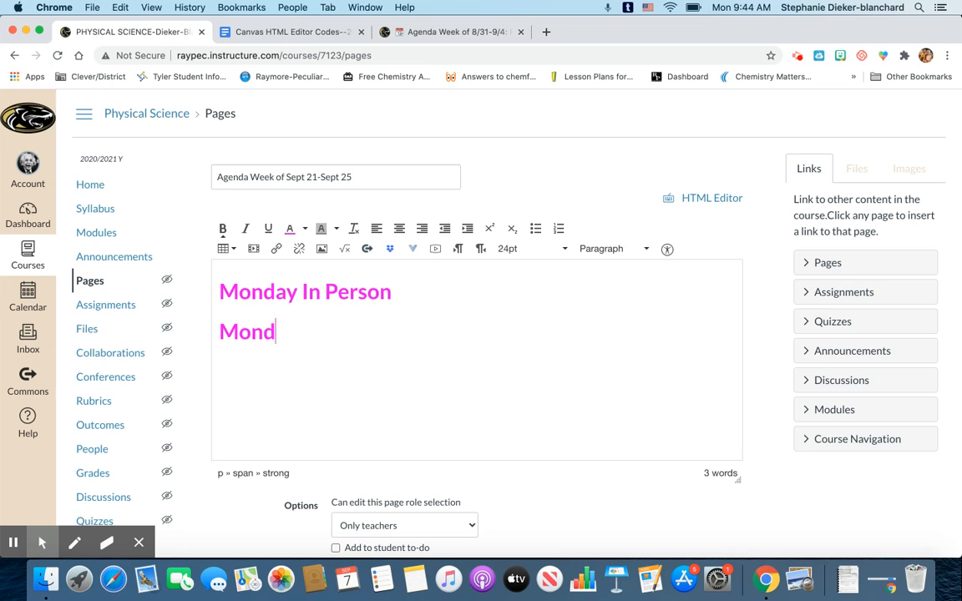
pyautogui.press('BackSpace')
pyautogui.press('BackSpace')
pyautogui.press('BackSpace')
pyautogui.write('n')
# Step: Extend the two headings to read "Monday and Tuesday In Person" and "Monday and Tuesday Online"
pyautogui.click(295, 301)
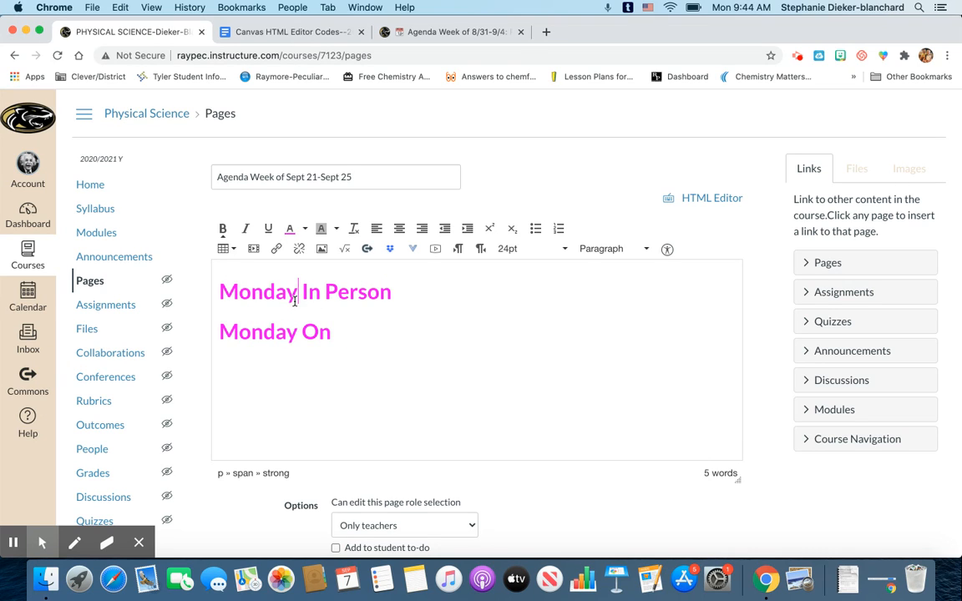
pyautogui.write('and Tuesday')
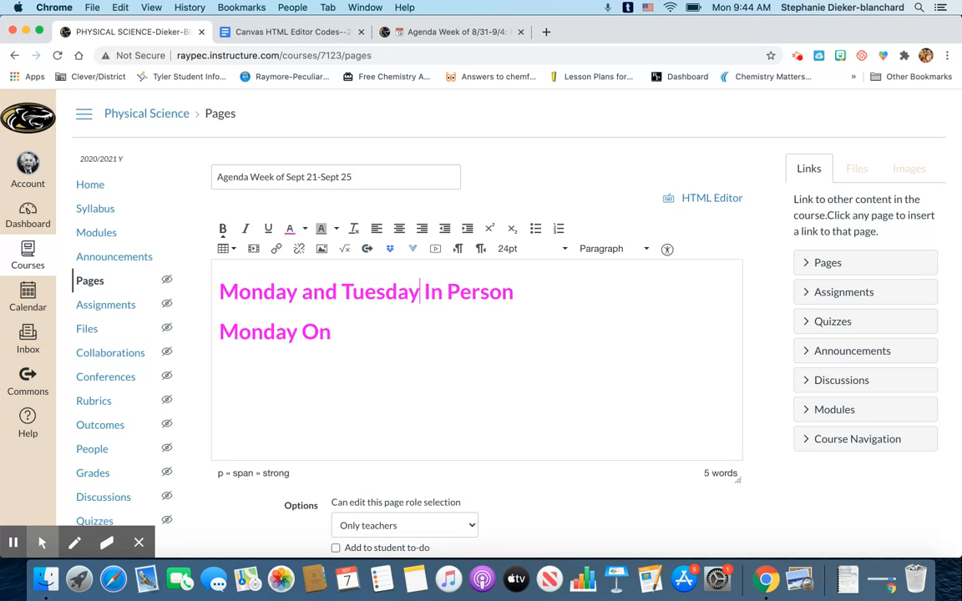
pyautogui.press('Down')
pyautogui.press('Left')
pyautogui.press('Left')
pyautogui.write('and T')
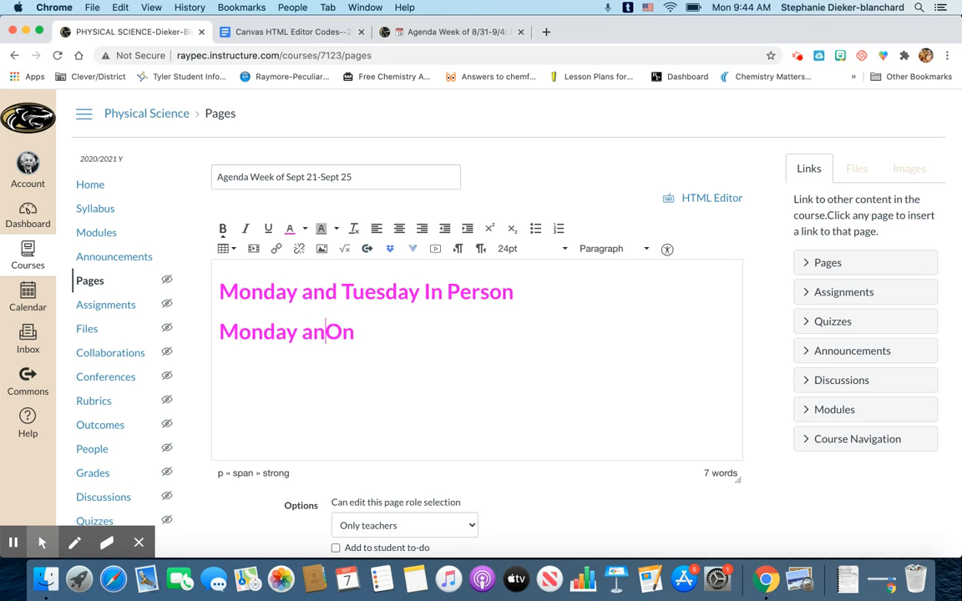
pyautogui.write('uesday')
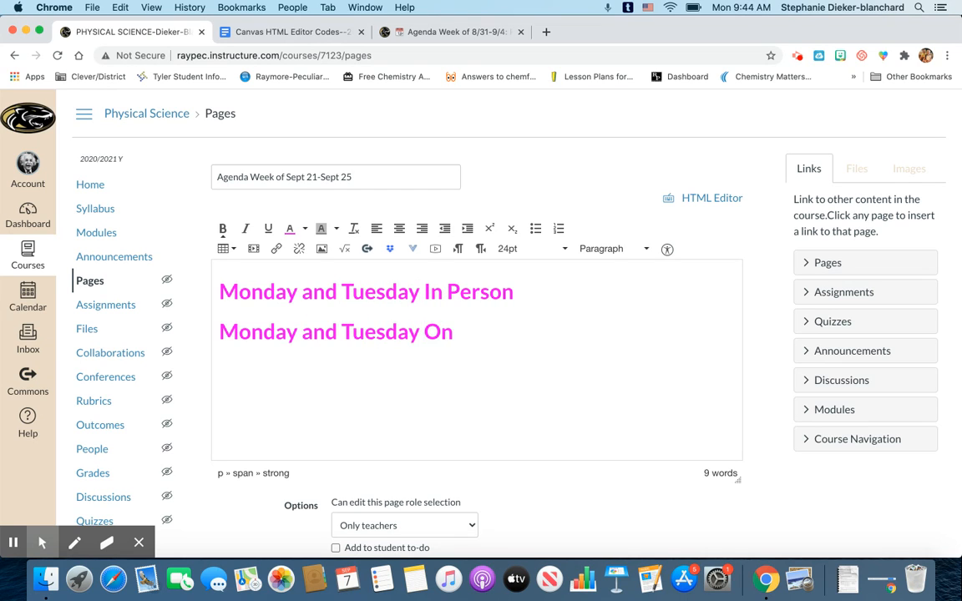
pyautogui.press('Right')
pyautogui.press('Right')
pyautogui.write('line')
# Step: Add a third heading reading "Wednesday and Thursday In Person" on a new line
pyautogui.press('Return')
pyautogui.write('Wednesday and')
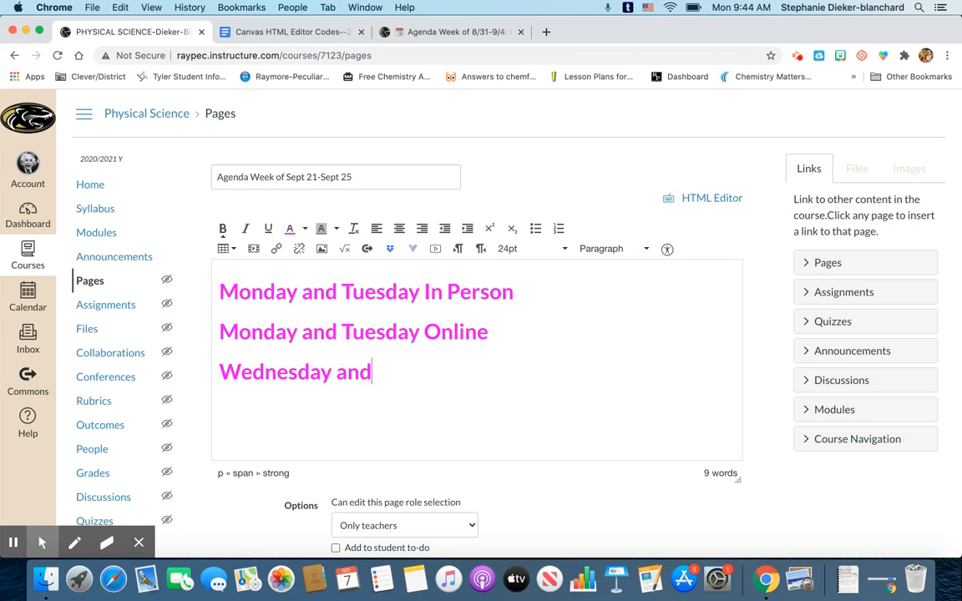
pyautogui.write(' Thu7rsd')
pyautogui.press('BackSpace')
pyautogui.press('BackSpace')
pyautogui.press('BackSpace')
pyautogui.press('BackSpace')
pyautogui.write('rs')
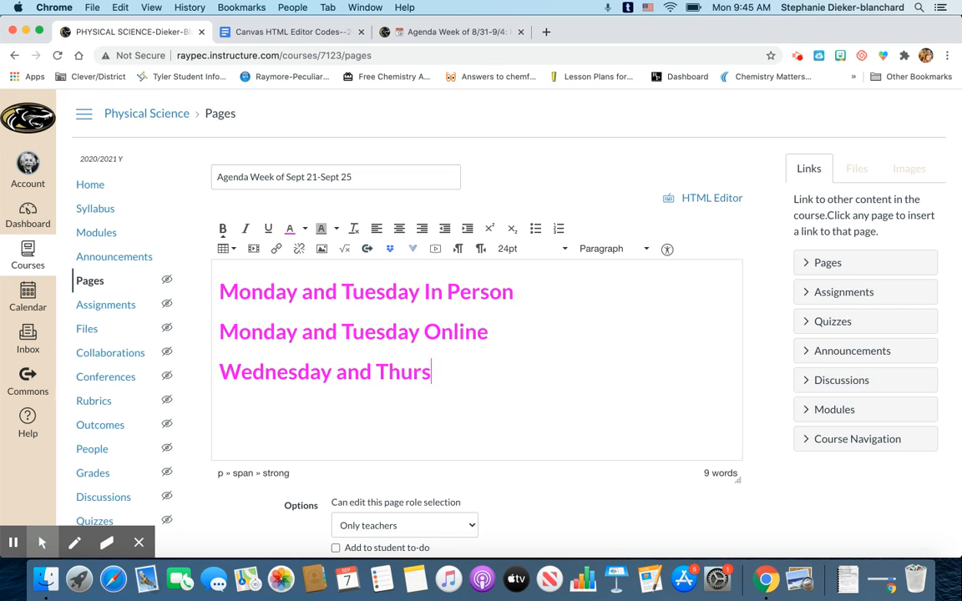
pyautogui.write('day In PE')
pyautogui.press('BackSpace')
pyautogui.write('erson')
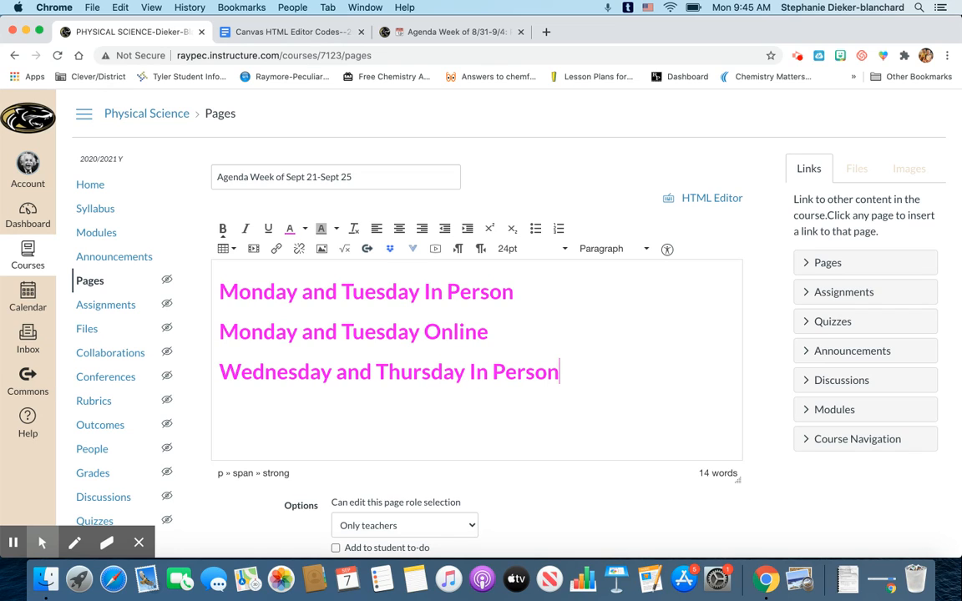
# Step: Add a fourth heading reading "Wednesday and Thursday Online" on a new line
pyautogui.press('Return')
pyautogui.write('Wednes')
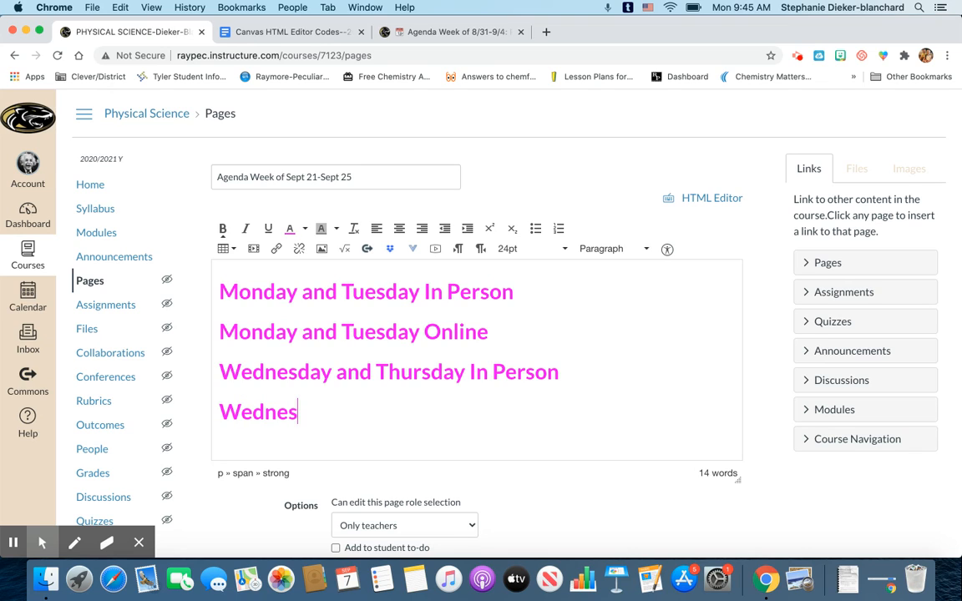
pyautogui.write('day and Thursda')
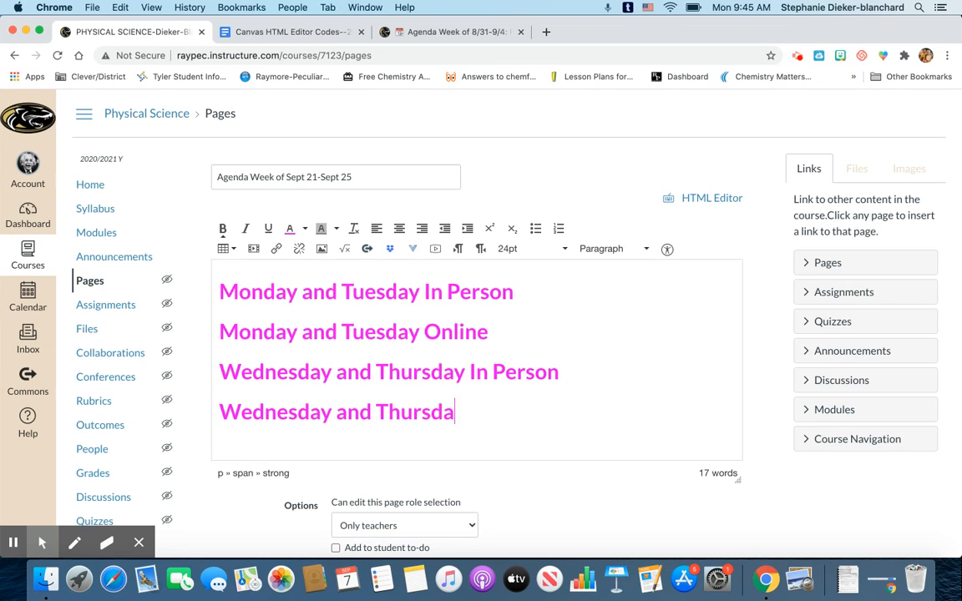
pyautogui.write('y Online')
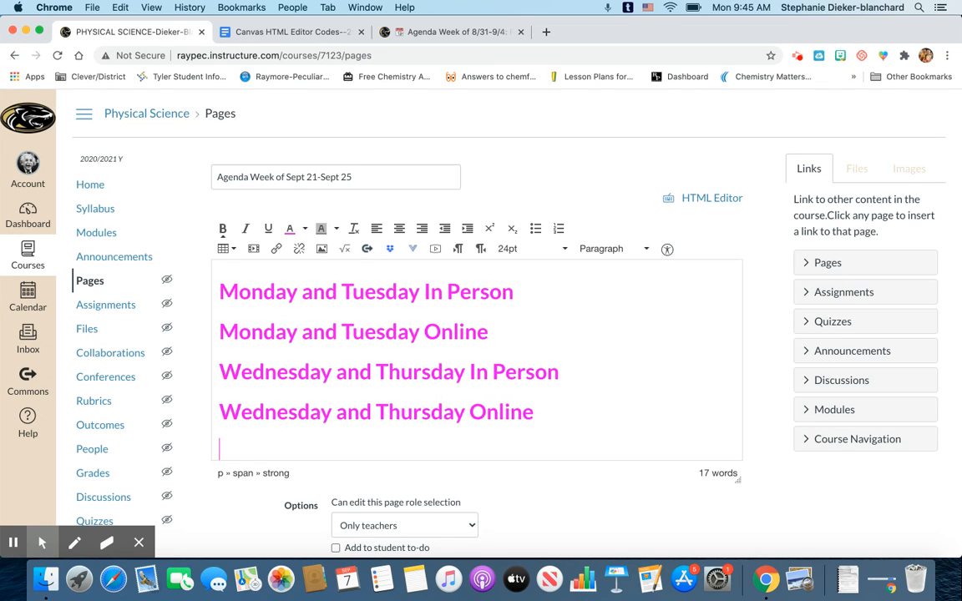
# Step: Add a last heading reading "Friday Online" on a new line
pyautogui.press('Return')
pyautogui.write('Fi')
pyautogui.press('BackSpace')
pyautogui.write('riday O')
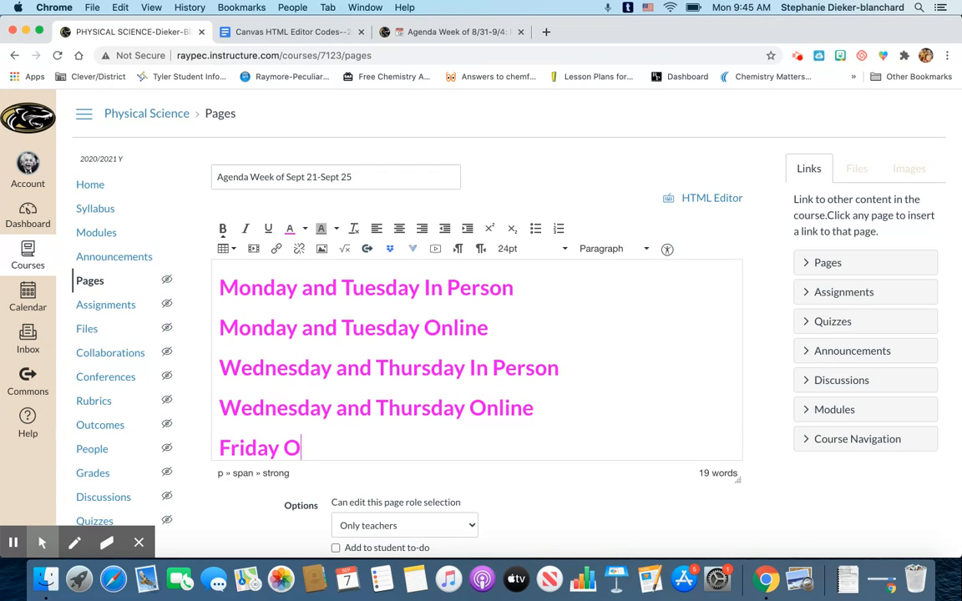
pyautogui.write('nline')
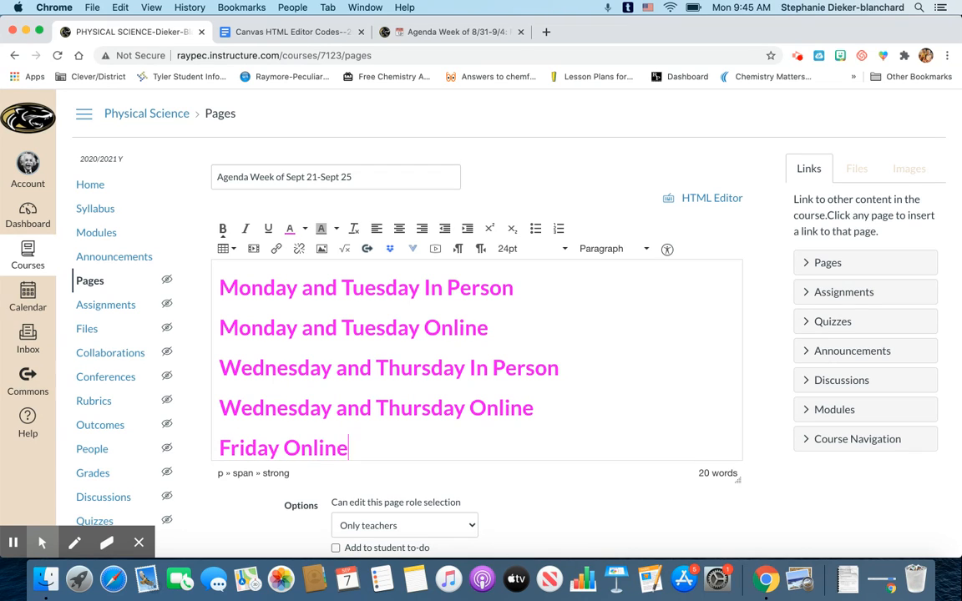
# Step: Add "1. Review for the Test" under the Monday and Tuesday In Person heading in non-bold, black 14pt text
pyautogui.scroll(1, 536, 290)
pyautogui.click(535, 292)
pyautogui.press('Return')
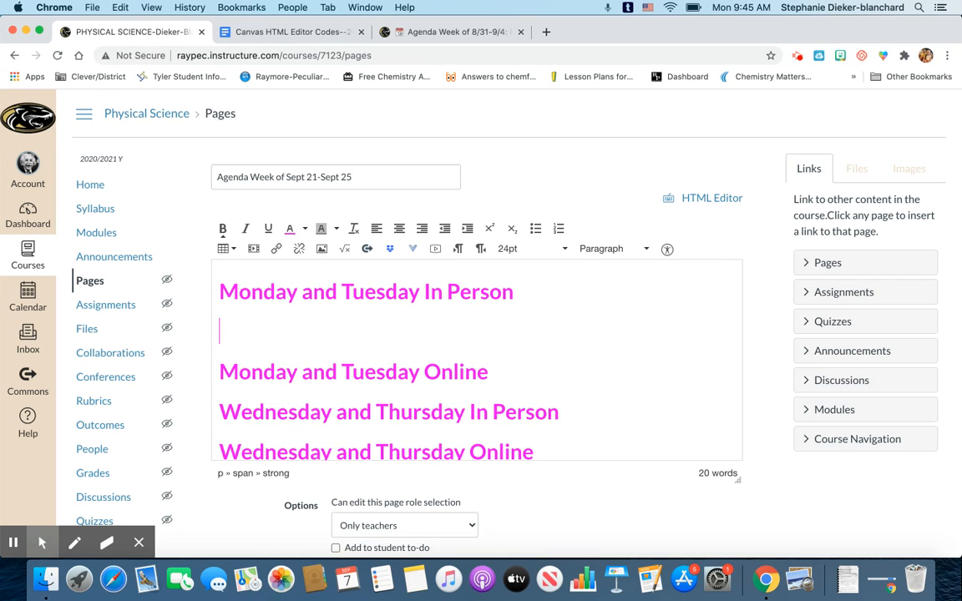
pyautogui.click(305, 228)
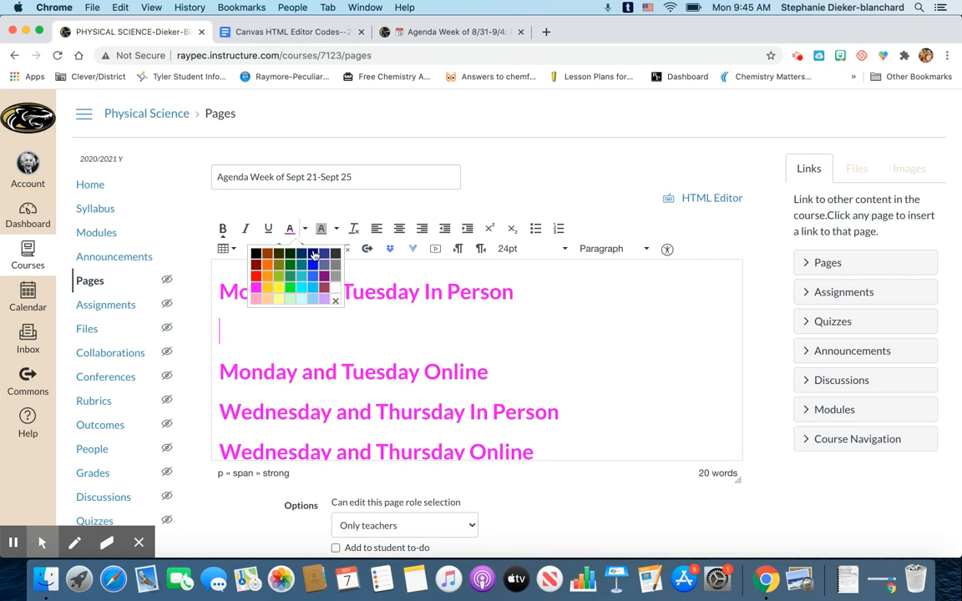
pyautogui.click(256, 254)
pyautogui.click(223, 228)
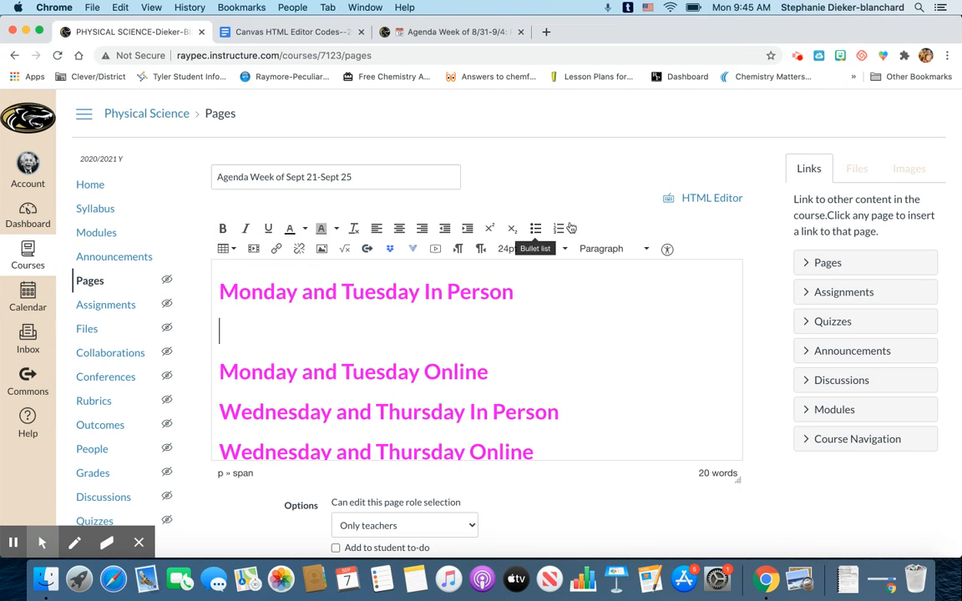
pyautogui.click(539, 256)
pyautogui.click(526, 327)
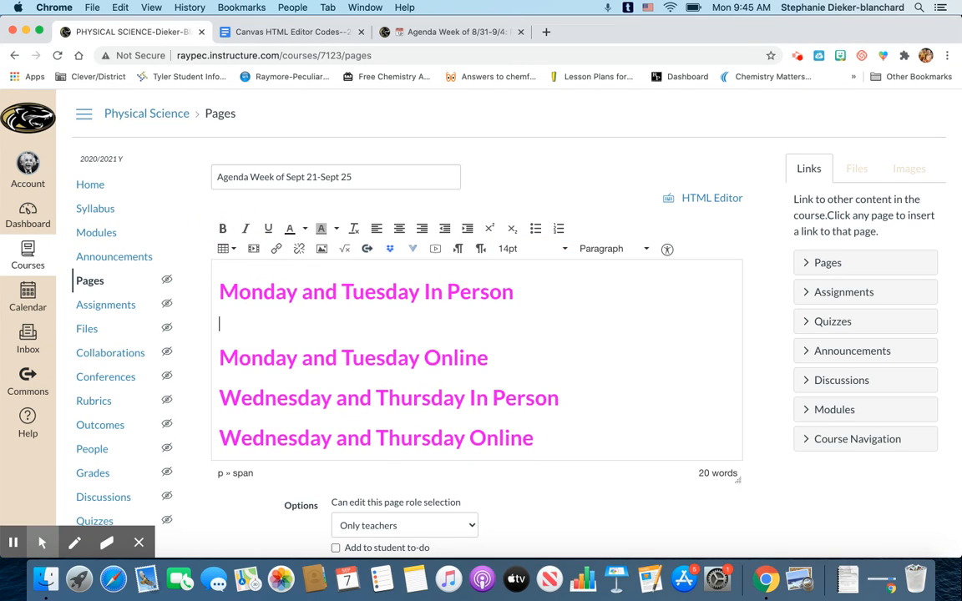
pyautogui.write('1.')
pyautogui.write('Review for the Test')
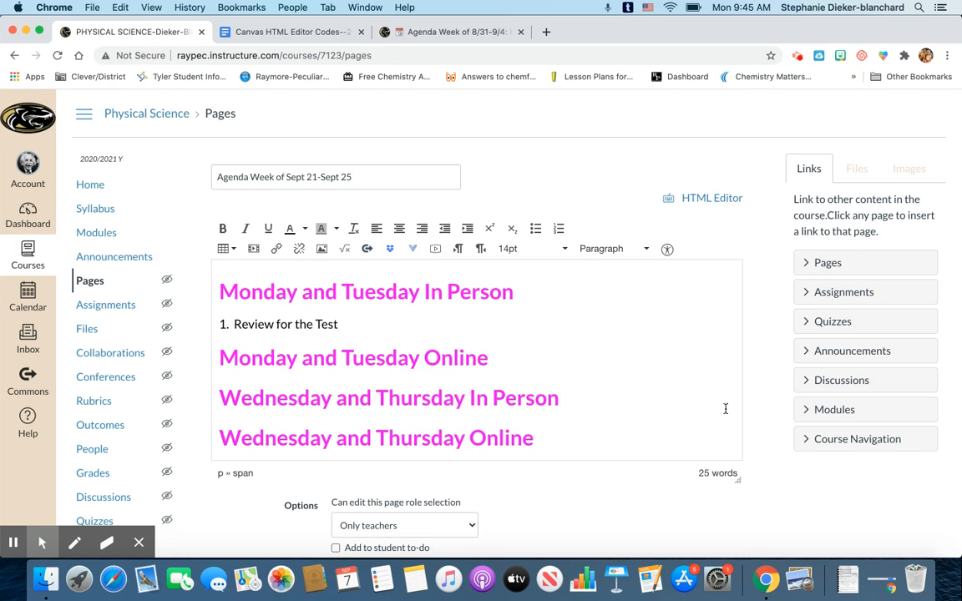
# Step: Add "1. Quiz: Newton's 3rd Law" under the Monday and Tuesday Online heading in non-bold, black 14pt text
pyautogui.click(518, 370)
pyautogui.press('Return')
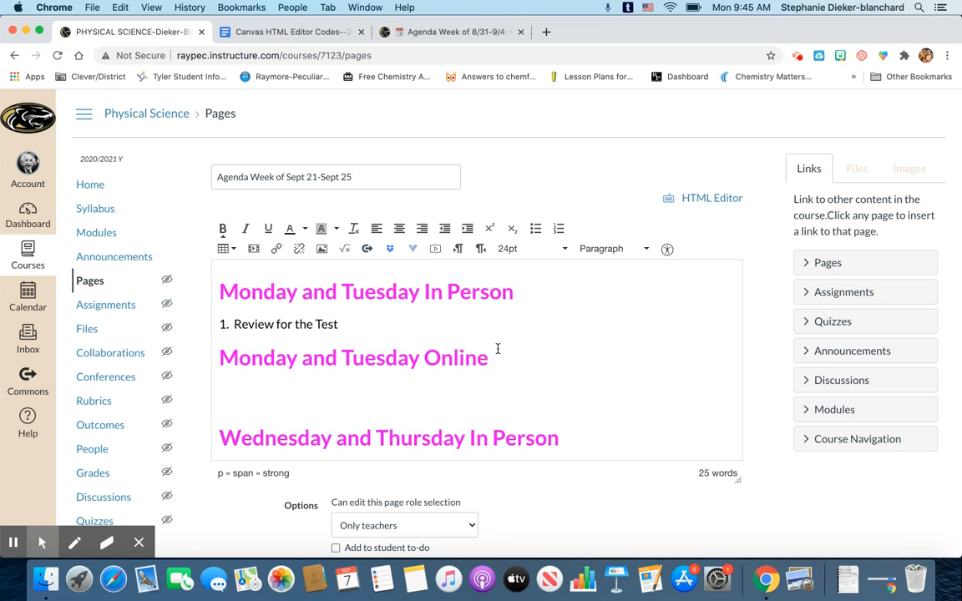
pyautogui.click(222, 228)
pyautogui.click(289, 239)
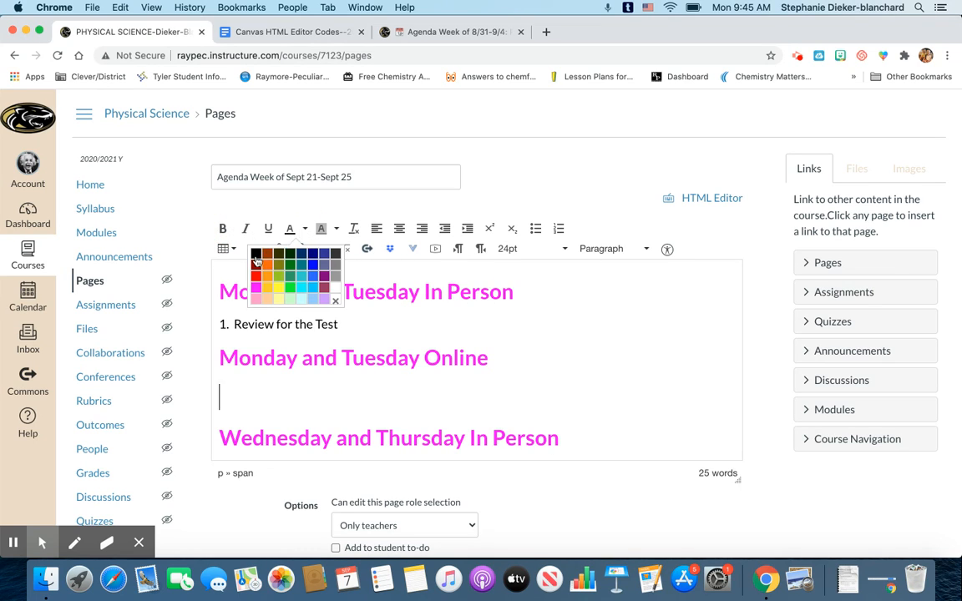
pyautogui.click(256, 255)
pyautogui.click(539, 251)
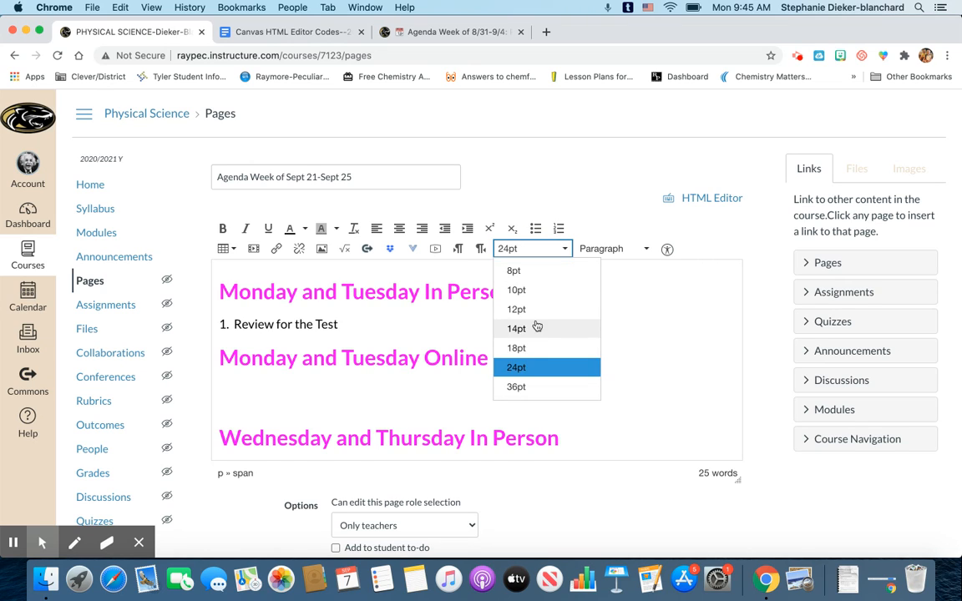
pyautogui.click(533, 334)
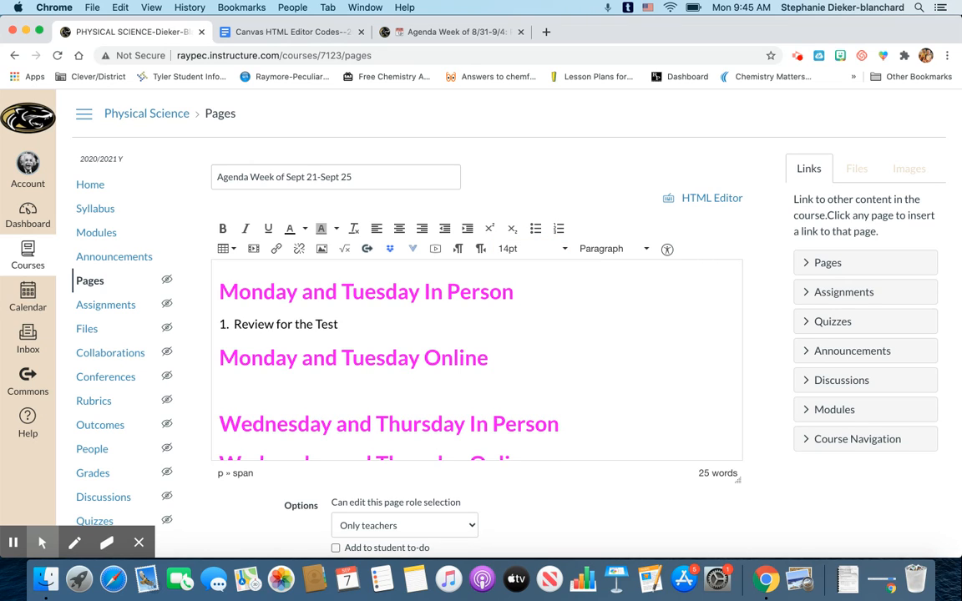
pyautogui.write("1.  Quiz:  Newton's 3rd Law")
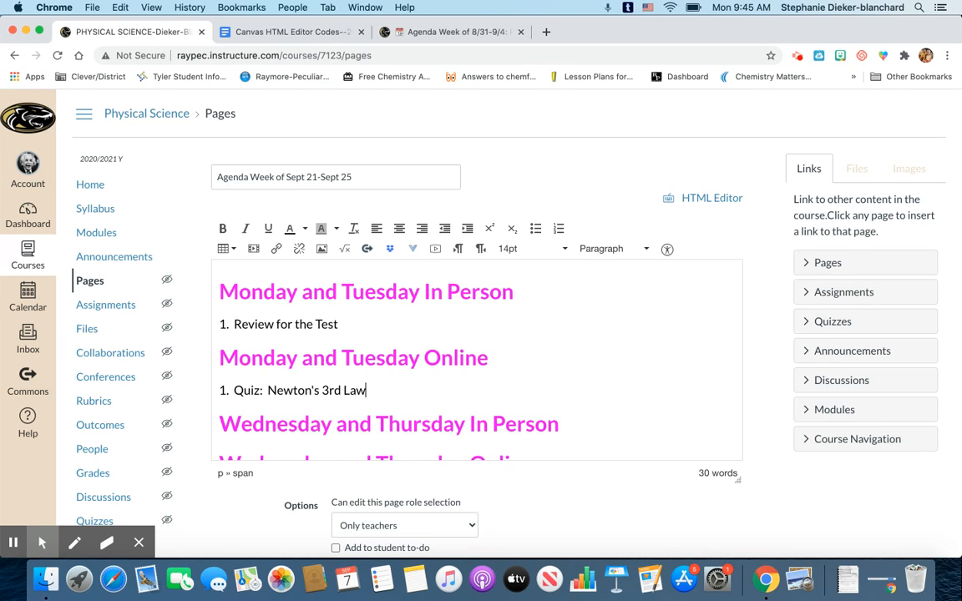
# Step: Add "1. Unit 1 Test: Newton's Laws" under the Wednesday and Thursday In Person heading in non-bold, black 14pt text
pyautogui.scroll(-3, 515, 426)
pyautogui.click(561, 365)
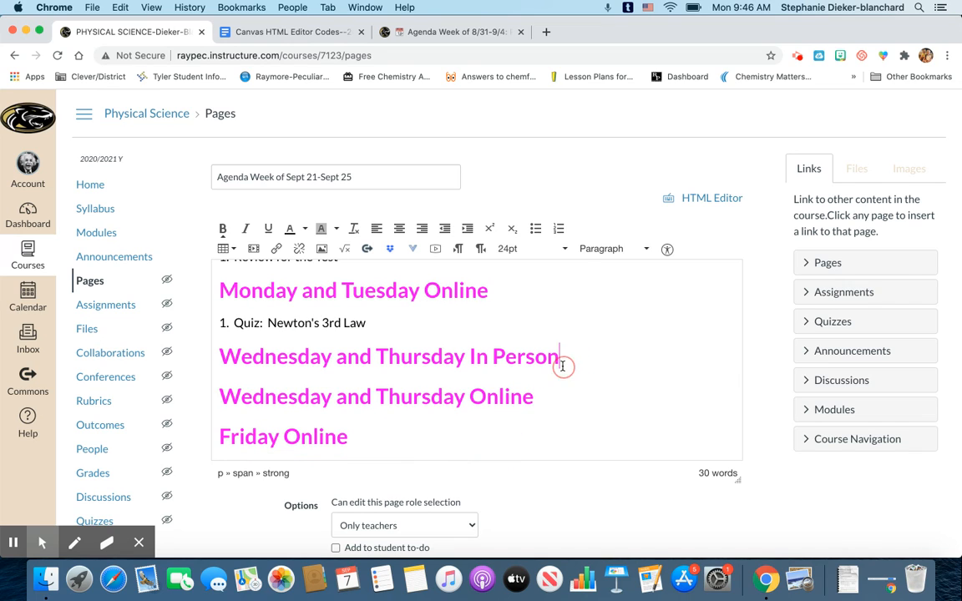
pyautogui.press('Return')
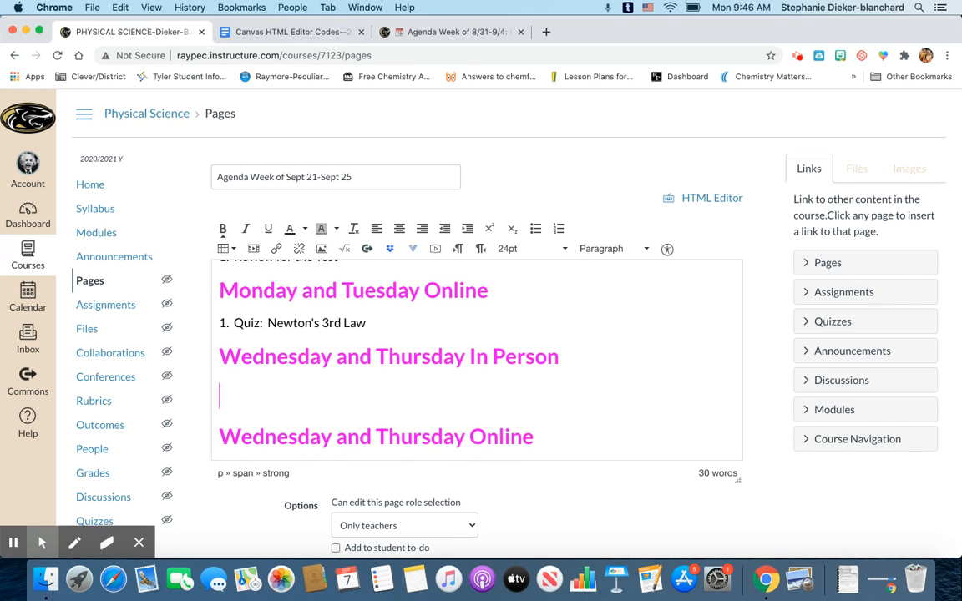
pyautogui.click(540, 253)
pyautogui.click(531, 328)
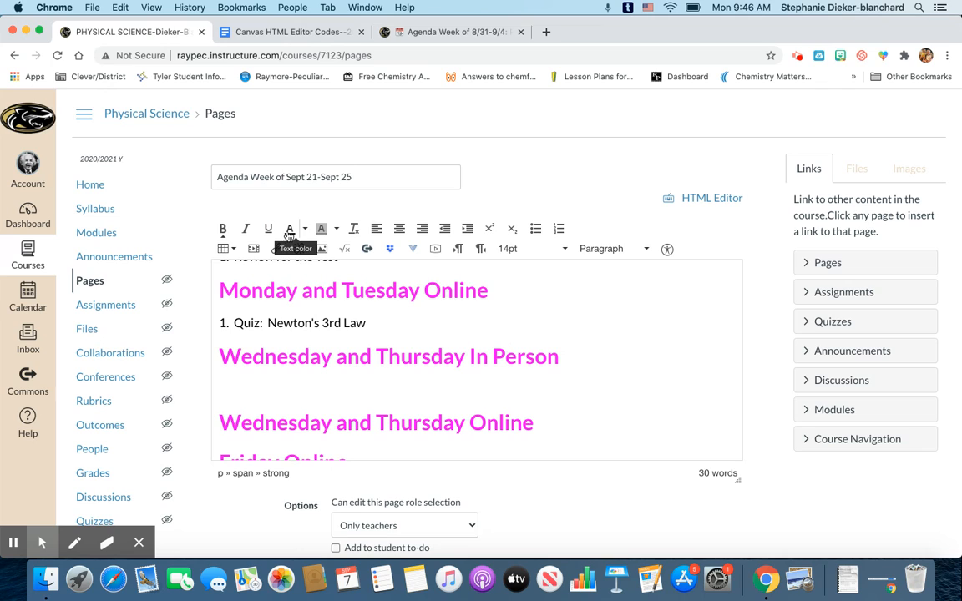
pyautogui.click(304, 229)
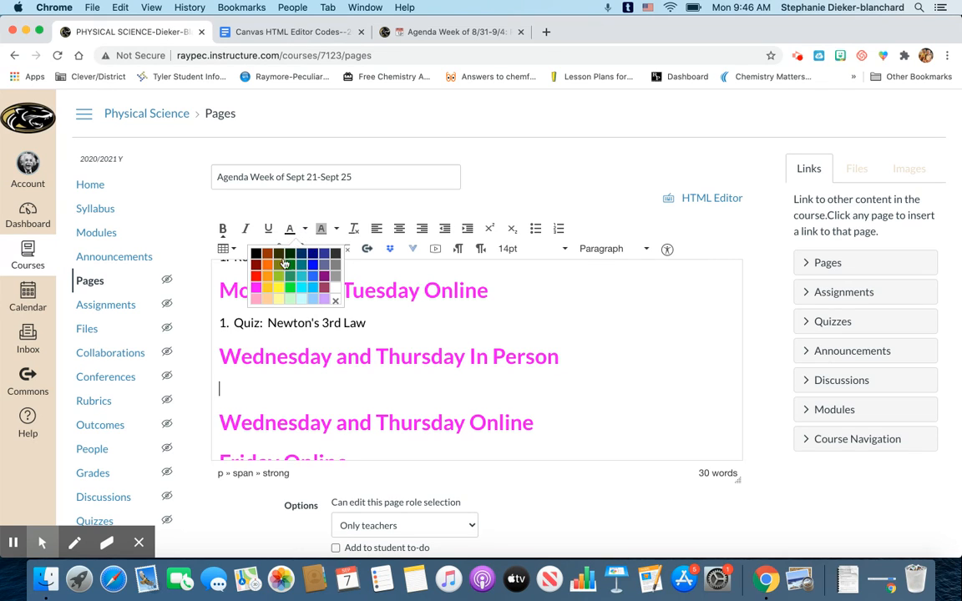
pyautogui.click(256, 253)
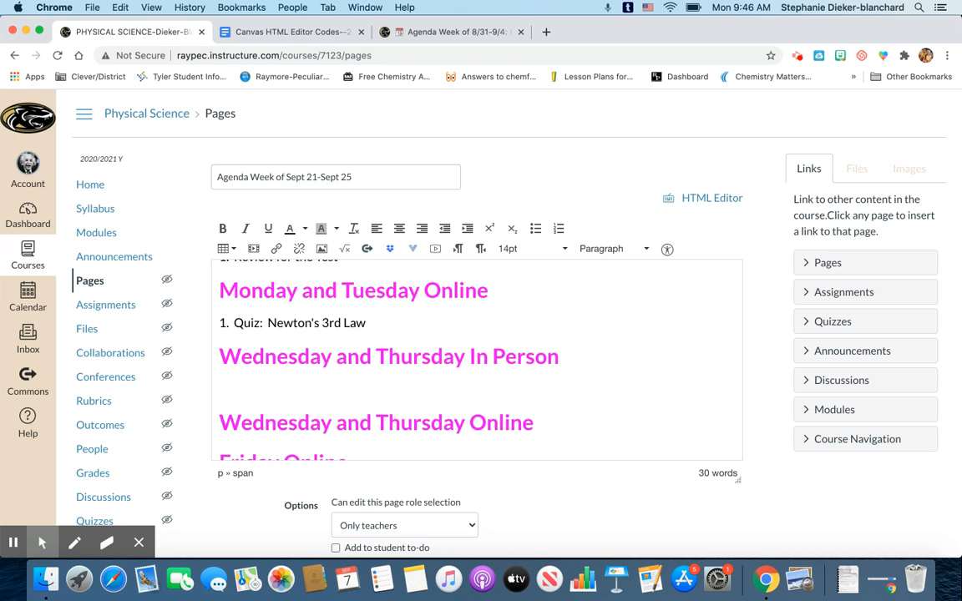
pyautogui.write("1. Unit 1 Test:  Newton's E")
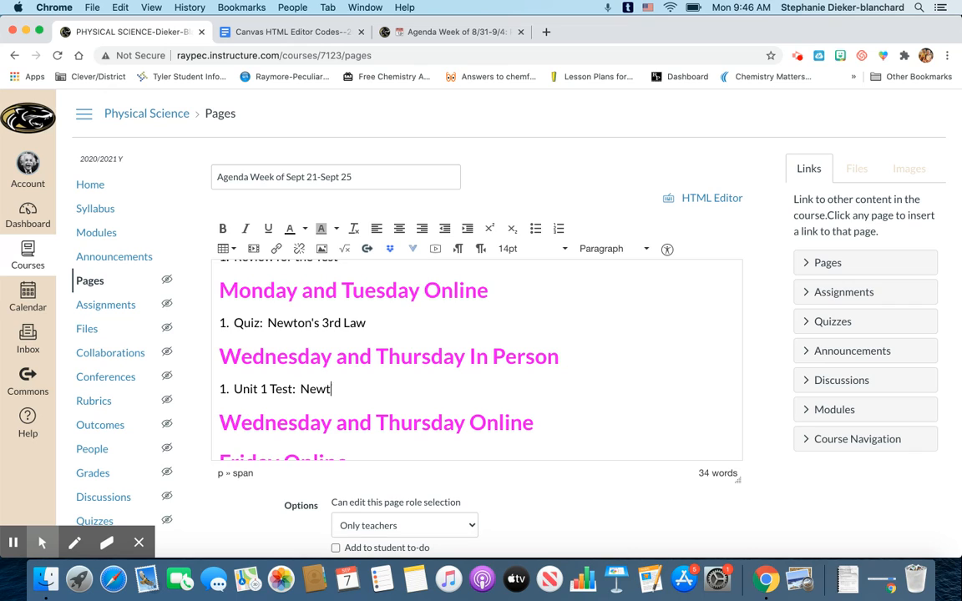
pyautogui.press('BackSpace')
pyautogui.write('Laws')
# Step: Add a second item reading "2. Take Unit 1 Practice Test" below the quiz item under Monday and Tuesday Online
pyautogui.click(381, 333)
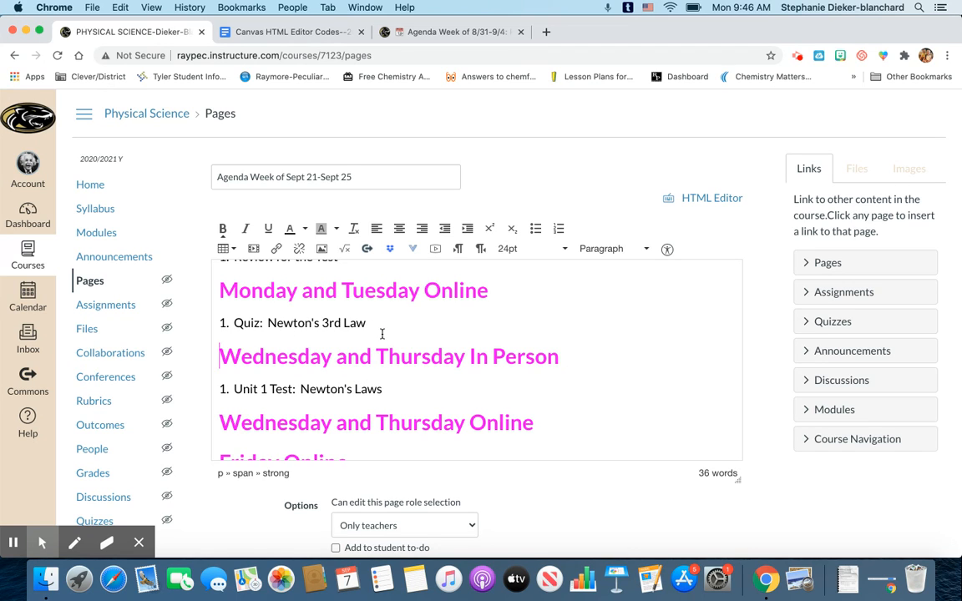
pyautogui.press('Return')
pyautogui.write('2. ')
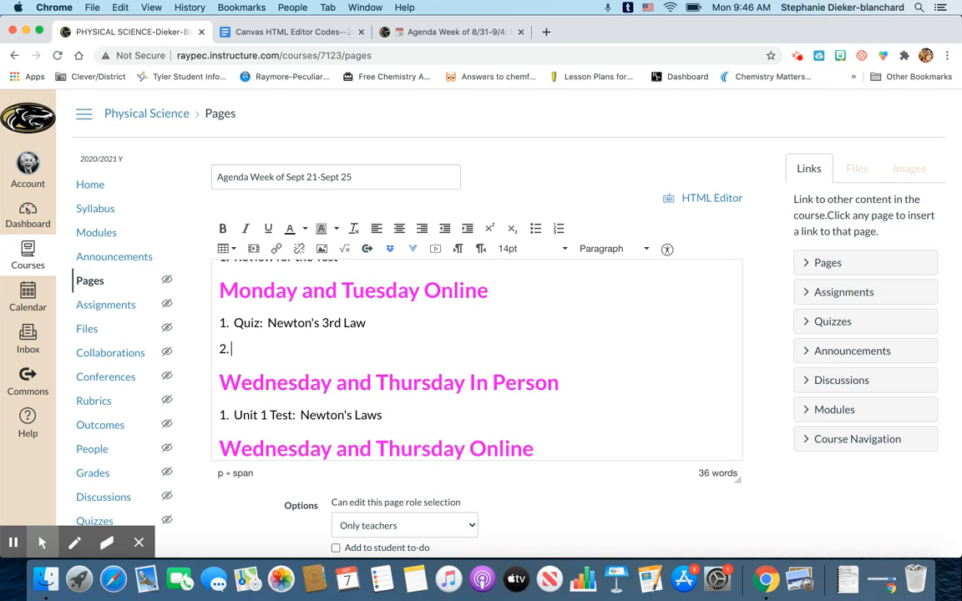
pyautogui.write('Take Unit 1 Pracxtice')
pyautogui.press('BackSpace')
pyautogui.press('BackSpace')
pyautogui.press('BackSpace')
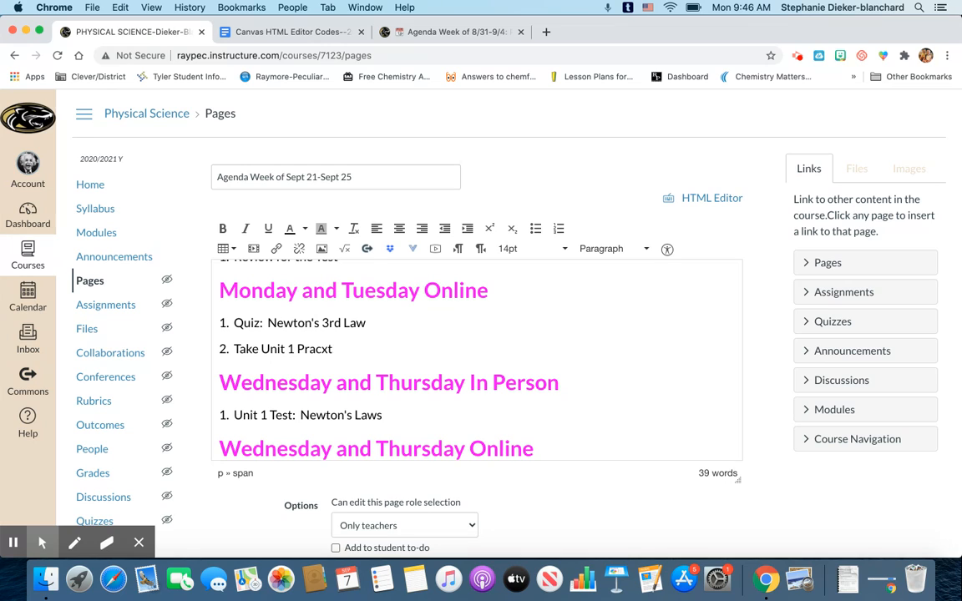
pyautogui.write('tice Test')
# Step: Add a second item reading "2. Go over Test Review Packet" under the Monday and Tuesday In Person heading
pyautogui.scroll(2, 476, 359)
pyautogui.click(350, 324)
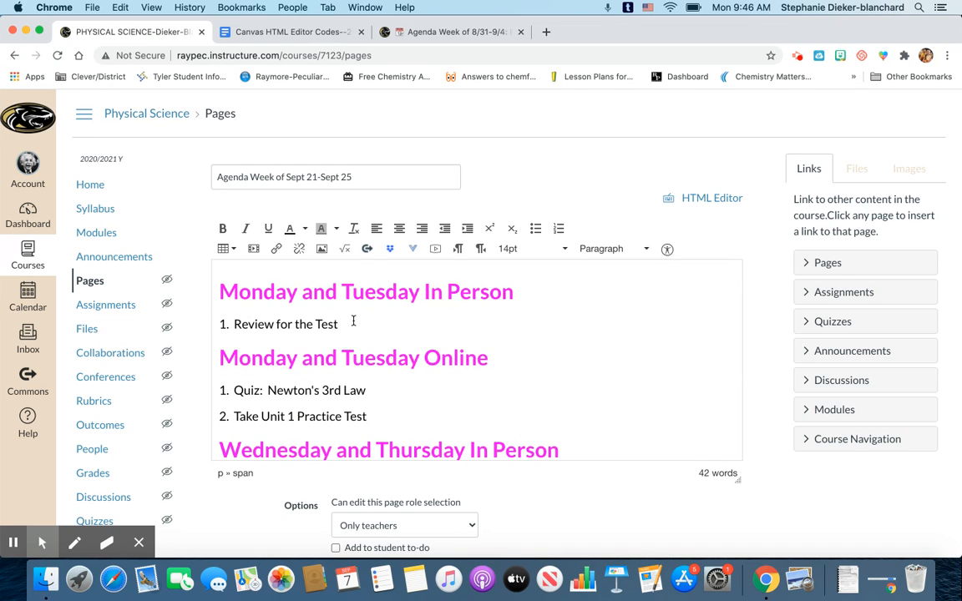
pyautogui.press('Return')
pyautogui.write('2.  Gov')
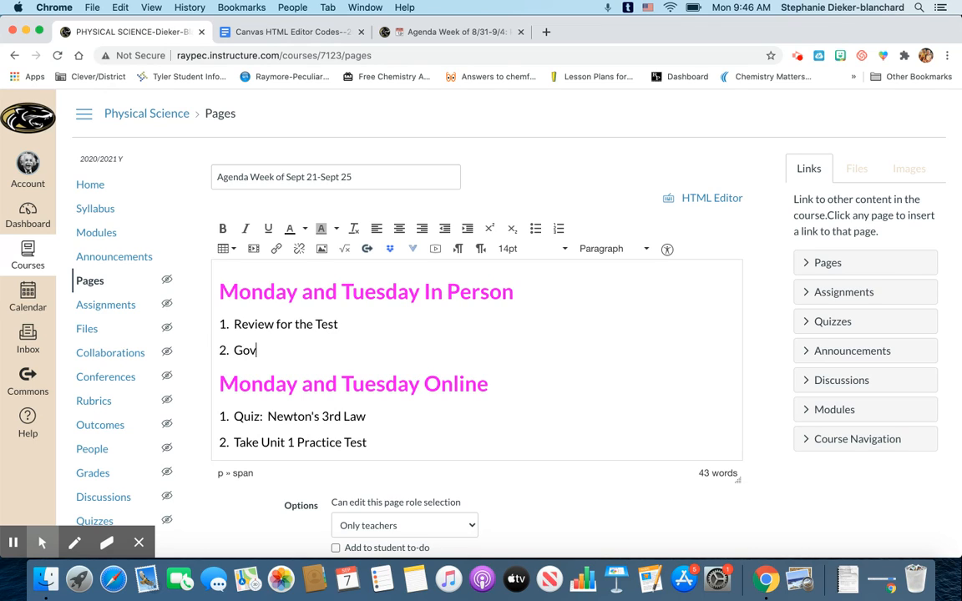
pyautogui.press('BackSpace')
pyautogui.write('over Test REvi')
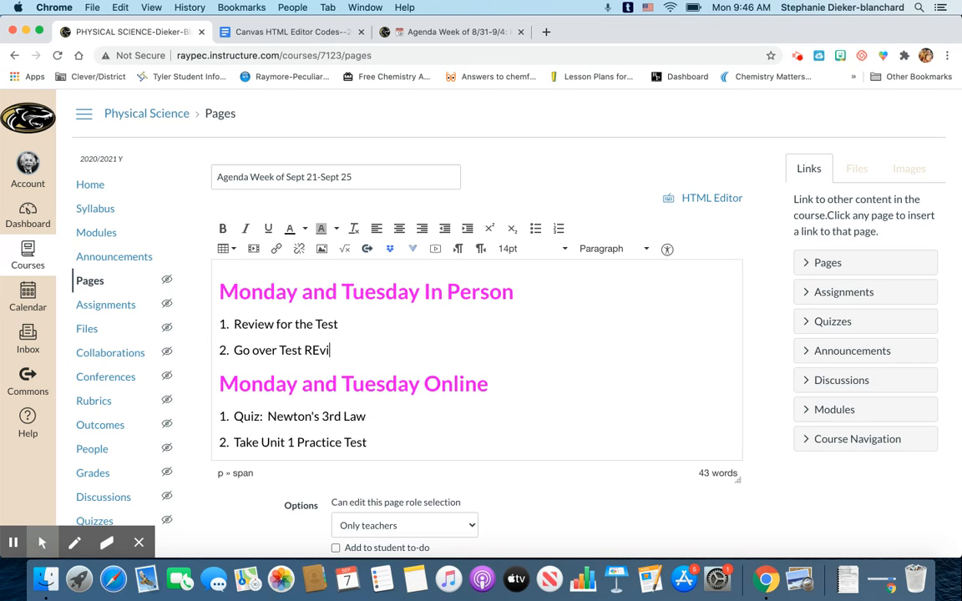
pyautogui.press('BackSpace')
pyautogui.write('eveiw P')
pyautogui.press('BackSpace')
pyautogui.press('BackSpace')
pyautogui.press('BackSpace')
pyautogui.press('BackSpace')
pyautogui.write('iew Packet')
# Step: Add "1. Start Unit 2 Notes" under the Wednesday and Thursday Online heading in non-bold, black 14pt text
pyautogui.scroll(-5, 477, 348)
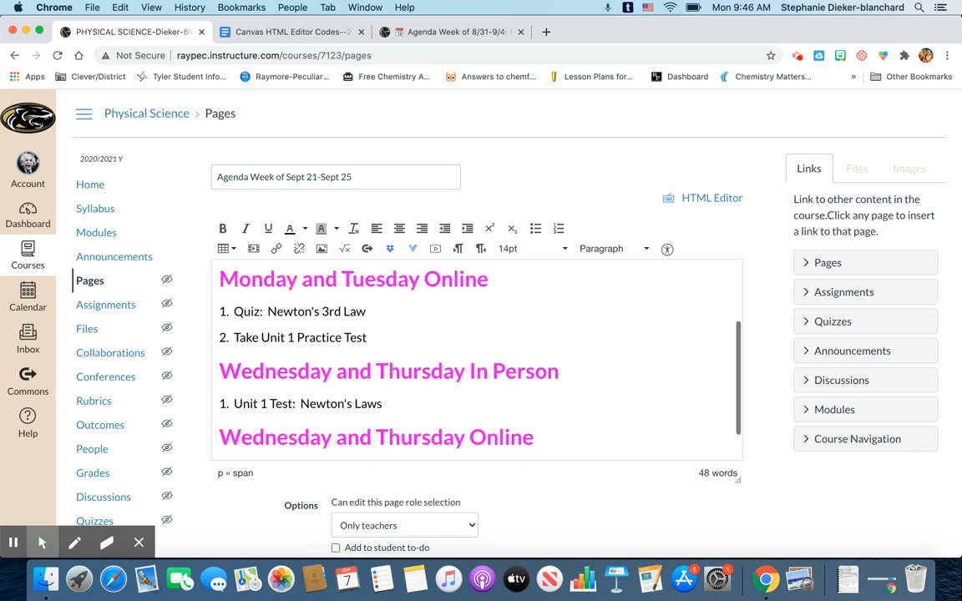
pyautogui.click(552, 386)
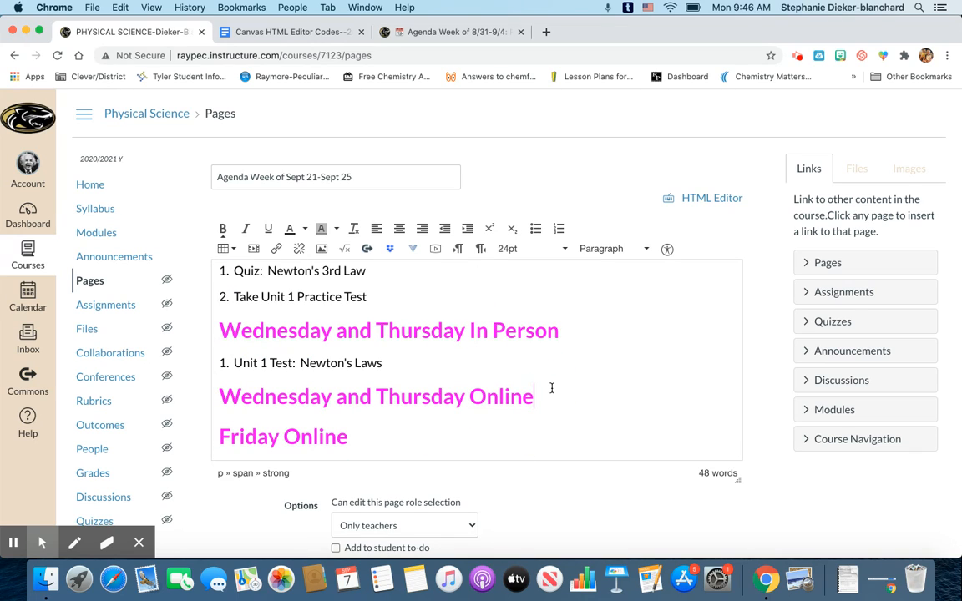
pyautogui.press('Return')
pyautogui.click(333, 230)
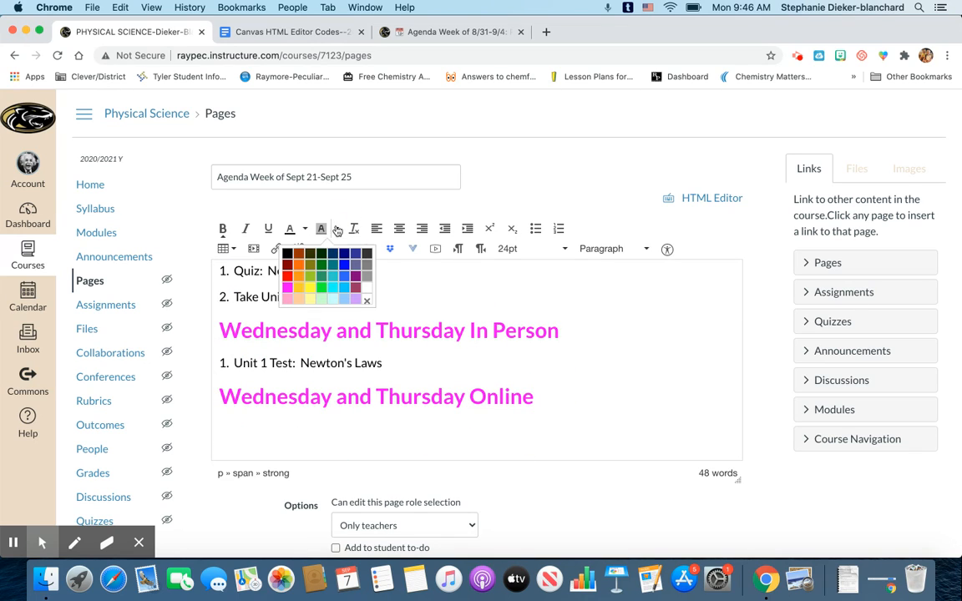
pyautogui.click(302, 227)
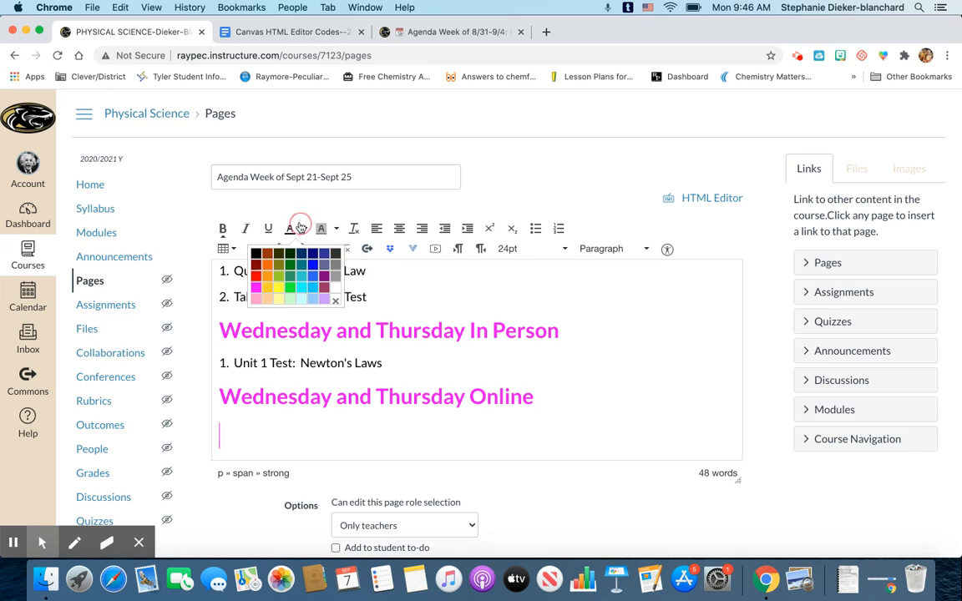
pyautogui.click(256, 253)
pyautogui.click(222, 228)
pyautogui.click(533, 248)
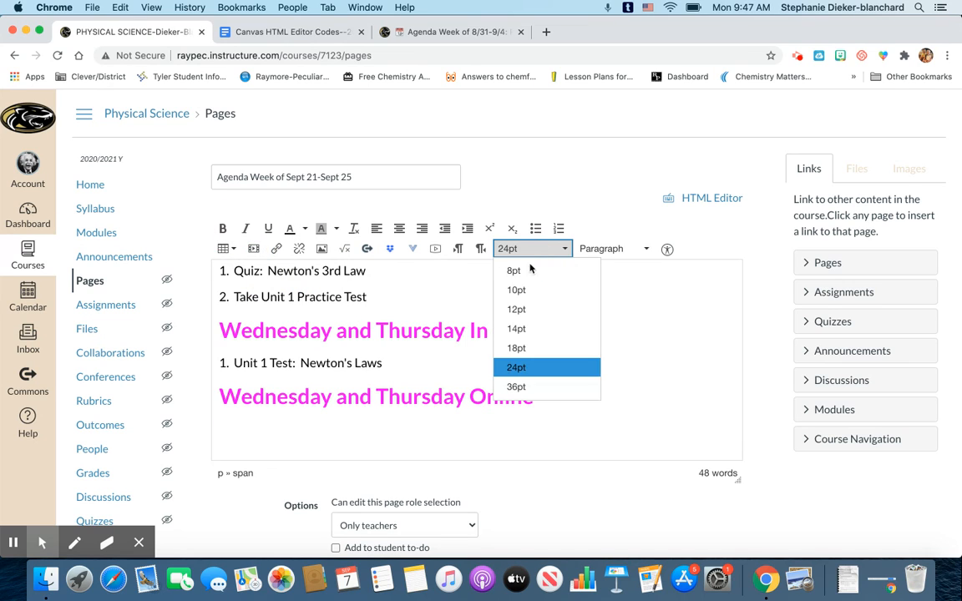
pyautogui.click(518, 330)
pyautogui.write('1.  Start Unit 2 No')
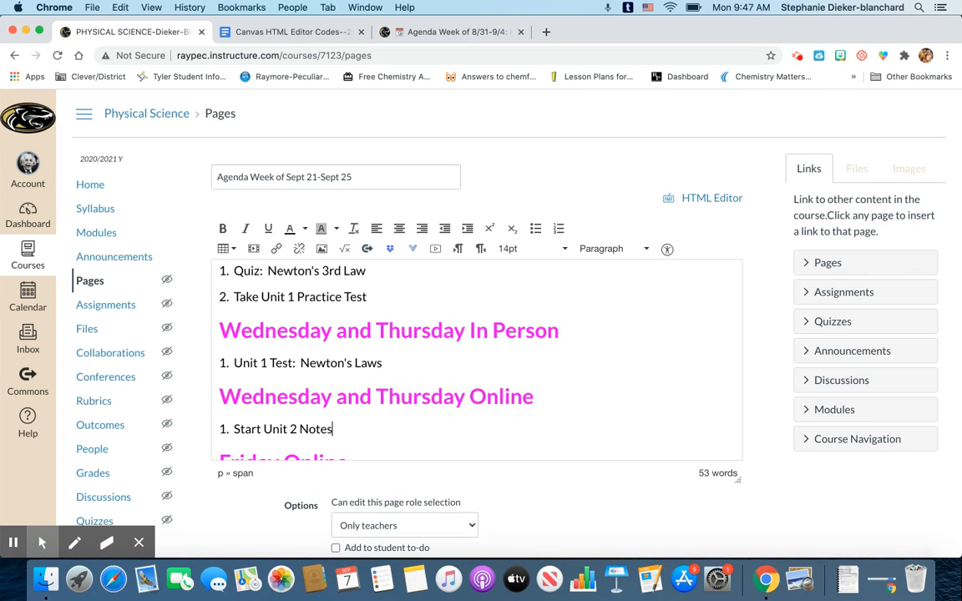
pyautogui.write('tes')
# Step: Add a bullet reading "See Unit 2 Section 1 Video Notes Here" below Start Unit 2 Notes and start another bullet
pyautogui.press('Return')
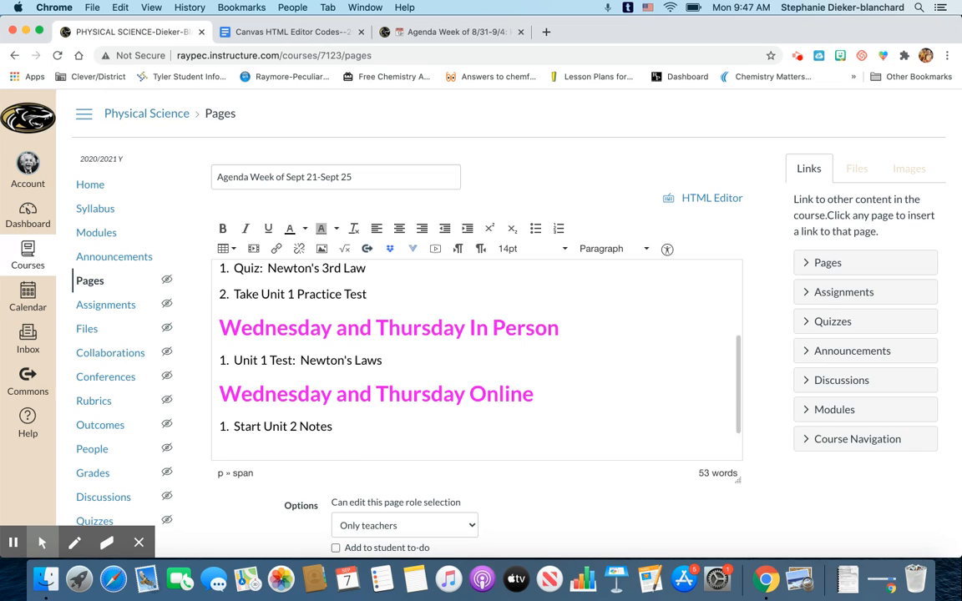
pyautogui.write('2.')
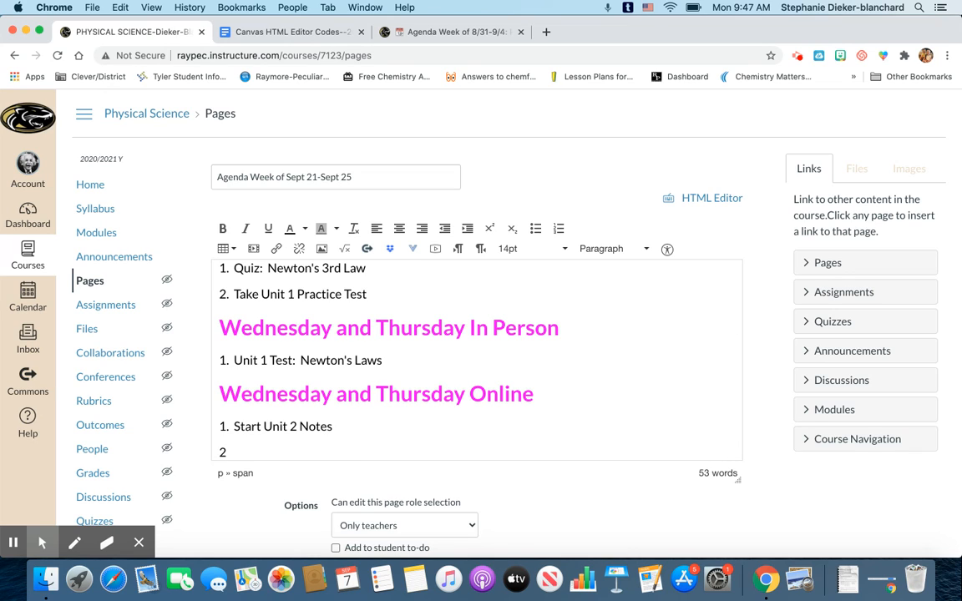
pyautogui.press('BackSpace')
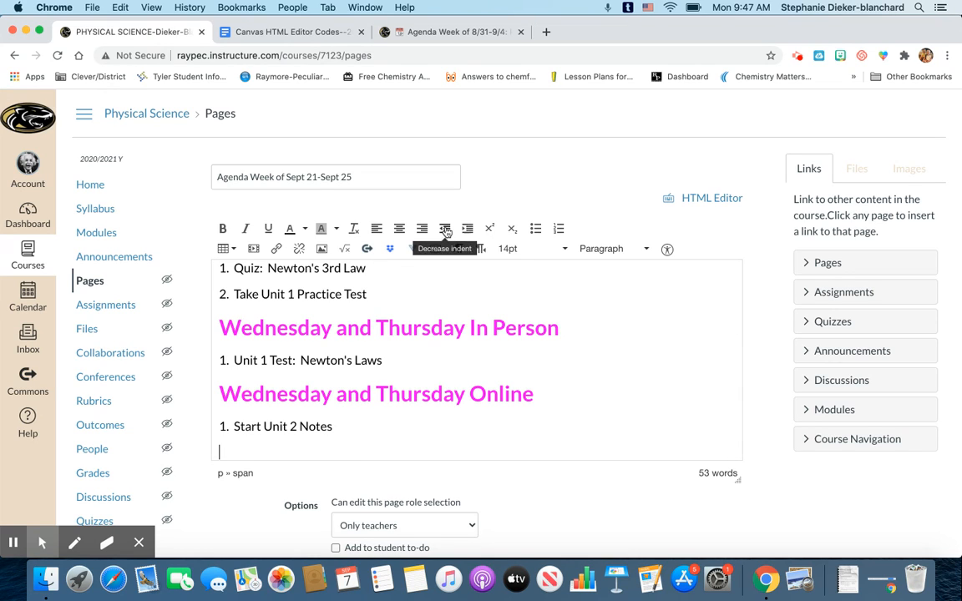
pyautogui.click(535, 228)
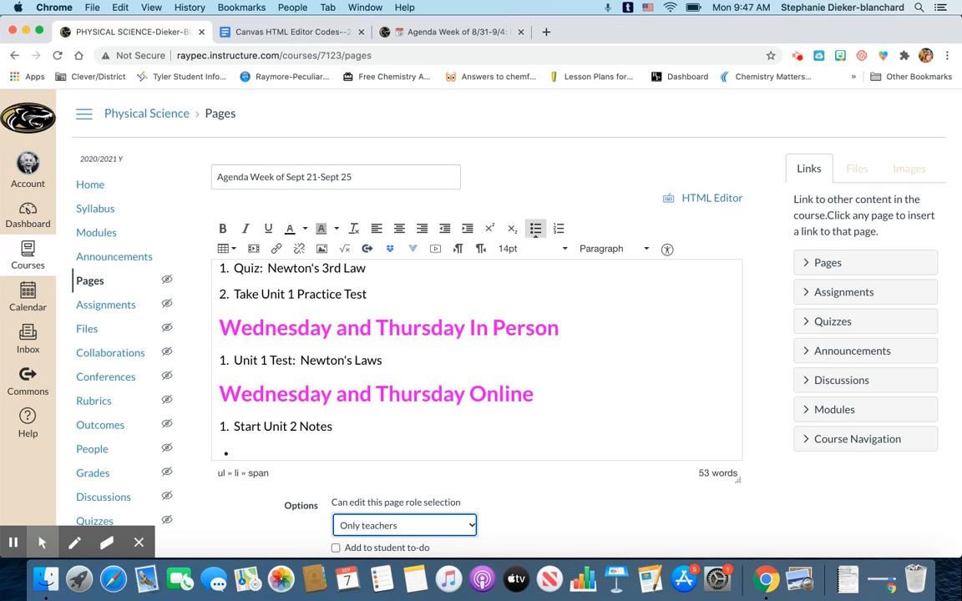
pyautogui.scroll(-2, 269, 384)
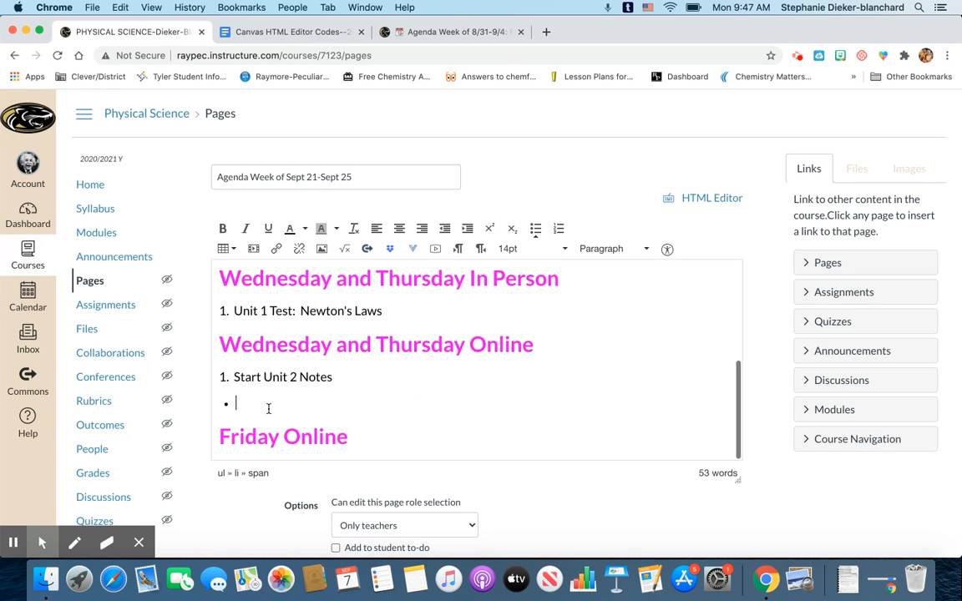
pyautogui.write('See Unit 2 Section 1 Video Note')
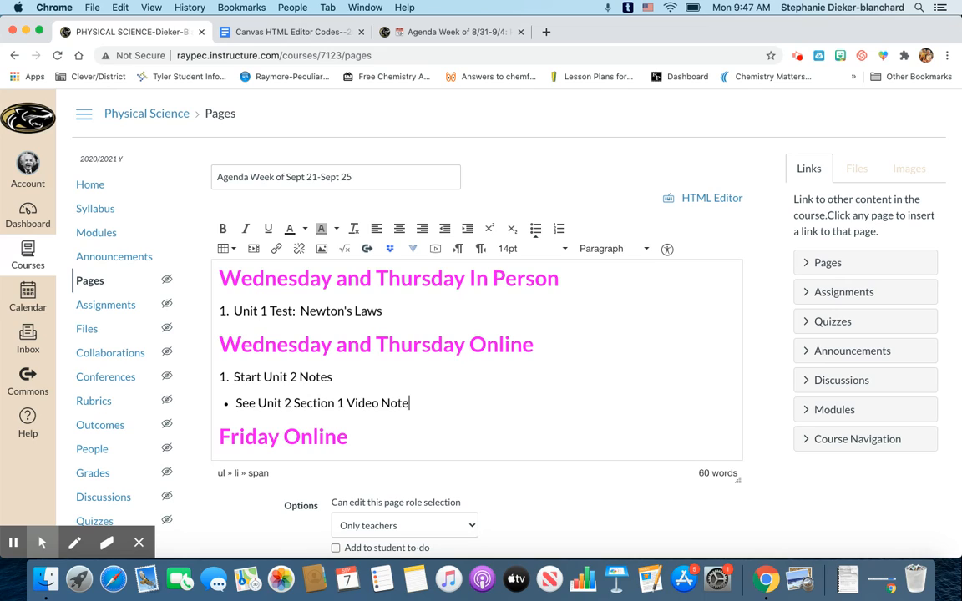
pyautogui.write('s Here')
pyautogui.press('Return')
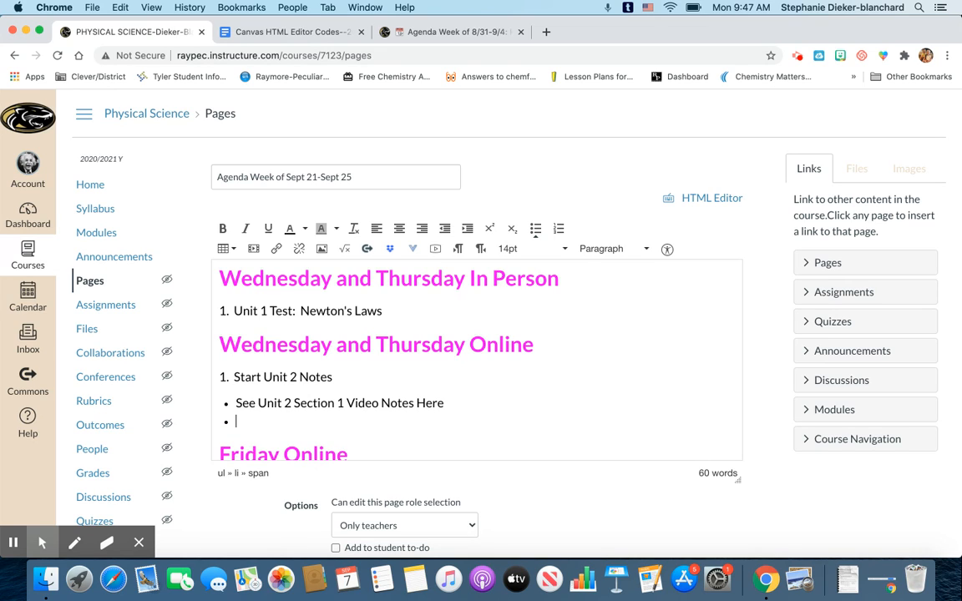
pyautogui.press('Tab')
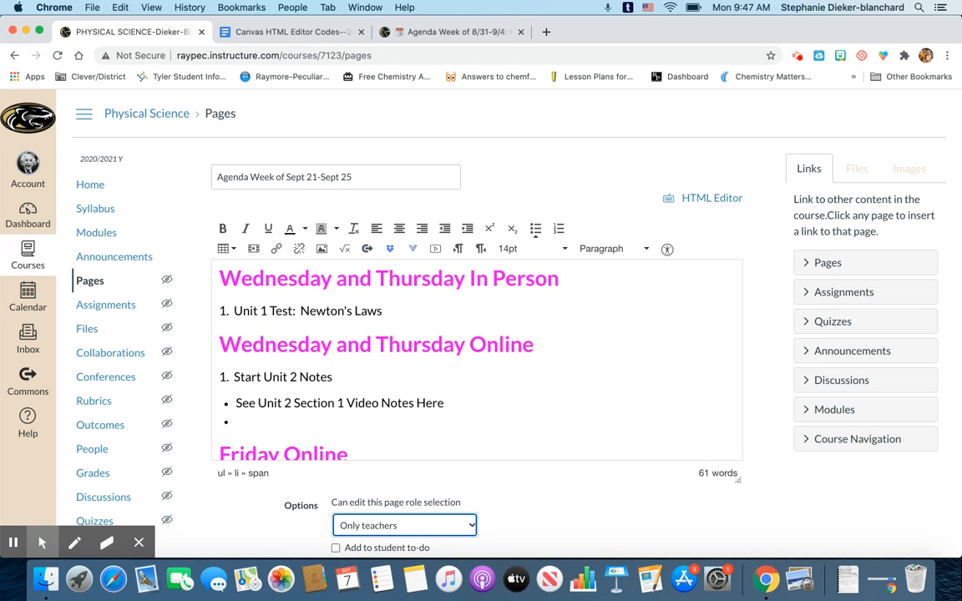
pyautogui.press('space')
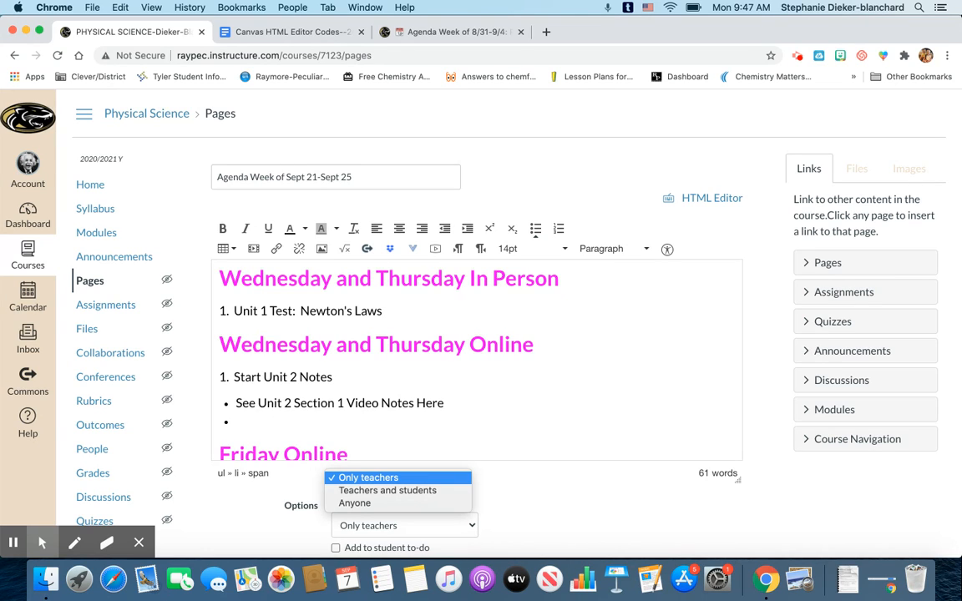
pyautogui.press('Escape')
pyautogui.click(365, 436)
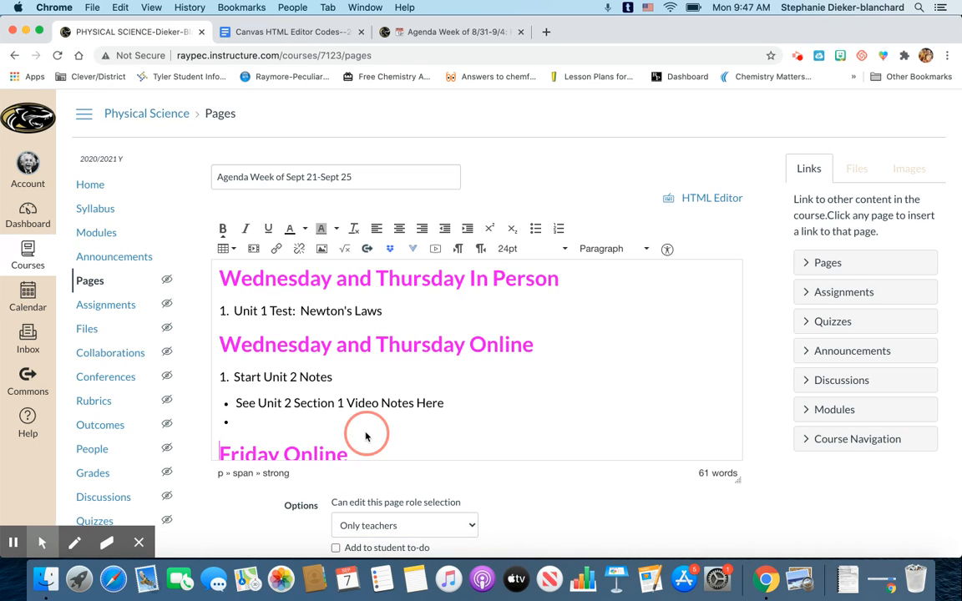
# Step: Fill the empty second bullet under Start Unit 2 Notes with "See Unit 2 Student Note Here"
pyautogui.click(295, 418)
pyautogui.write('See Unit 1')
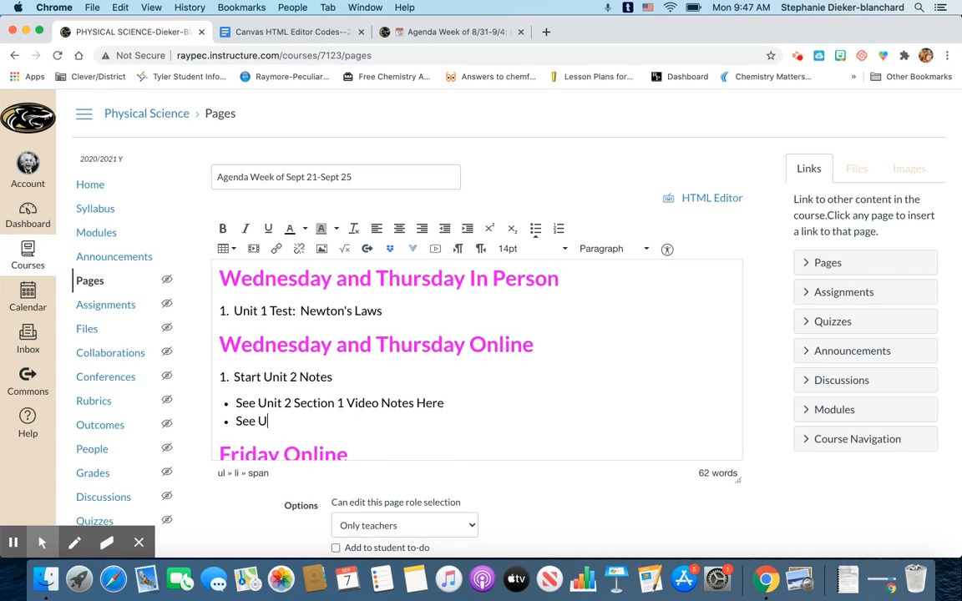
pyautogui.press('BackSpace')
pyautogui.press('BackSpace')
pyautogui.write('2 Student ')
pyautogui.write('NOtes')
pyautogui.press('BackSpace')
pyautogui.press('BackSpace')
pyautogui.press('BackSpace')
pyautogui.press('BackSpace')
pyautogui.write('ote Here')
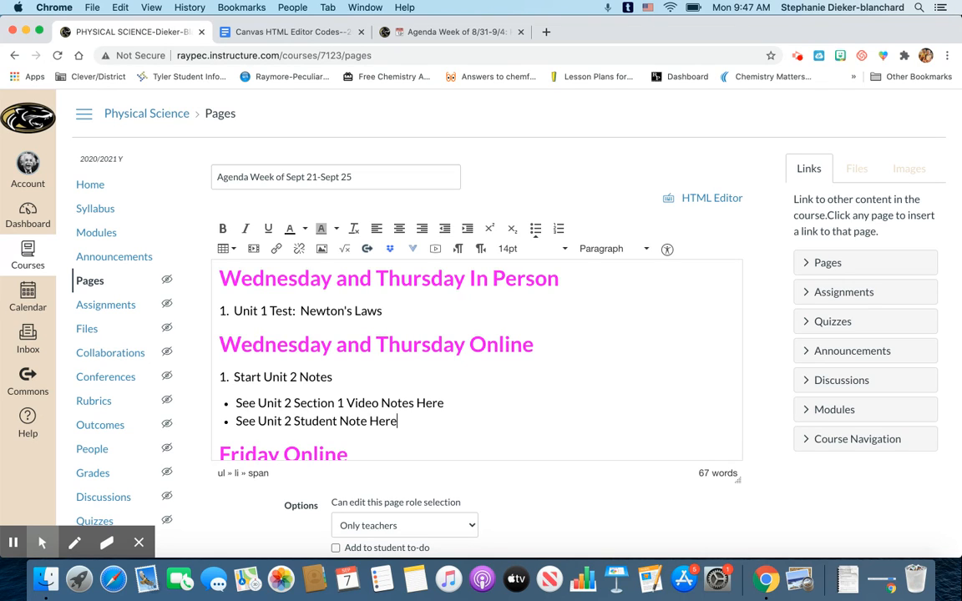
# Step: Add "1. Finish up Unit 2 Section 1 Notes" under the Friday Online heading in non-bold, black 14pt text
pyautogui.scroll(-1, 329, 447)
pyautogui.click(365, 434)
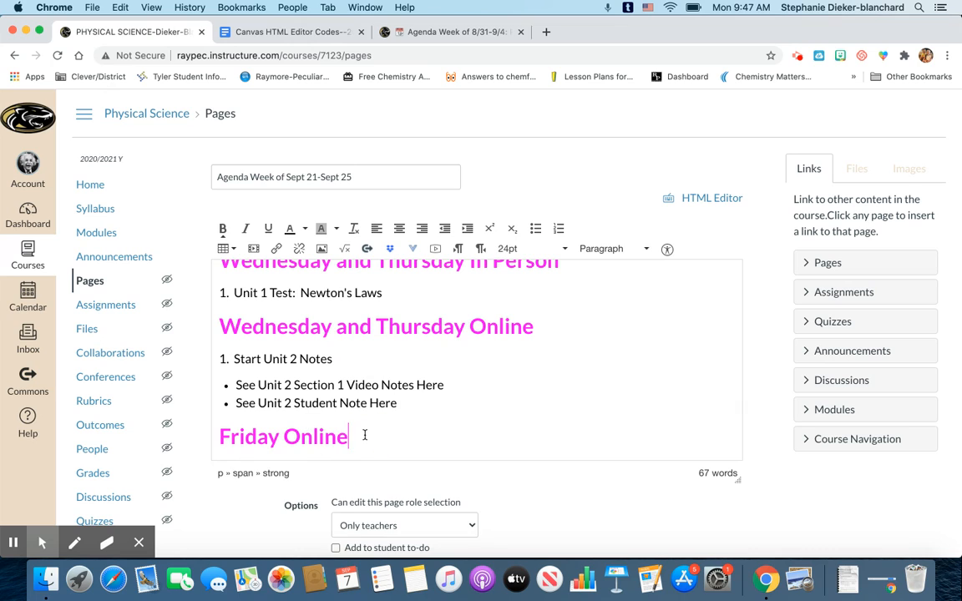
pyautogui.press('Return')
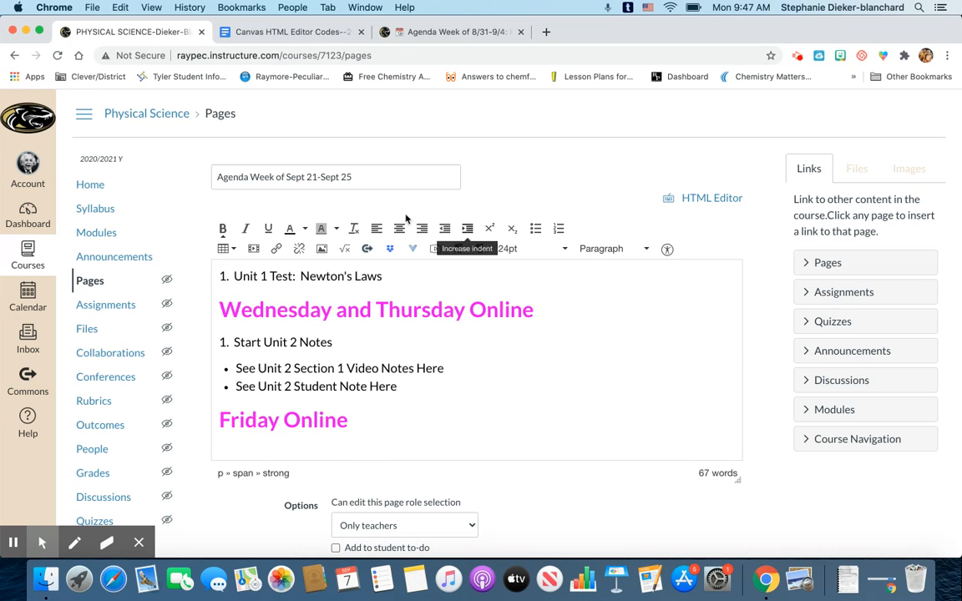
pyautogui.click(539, 250)
pyautogui.click(526, 331)
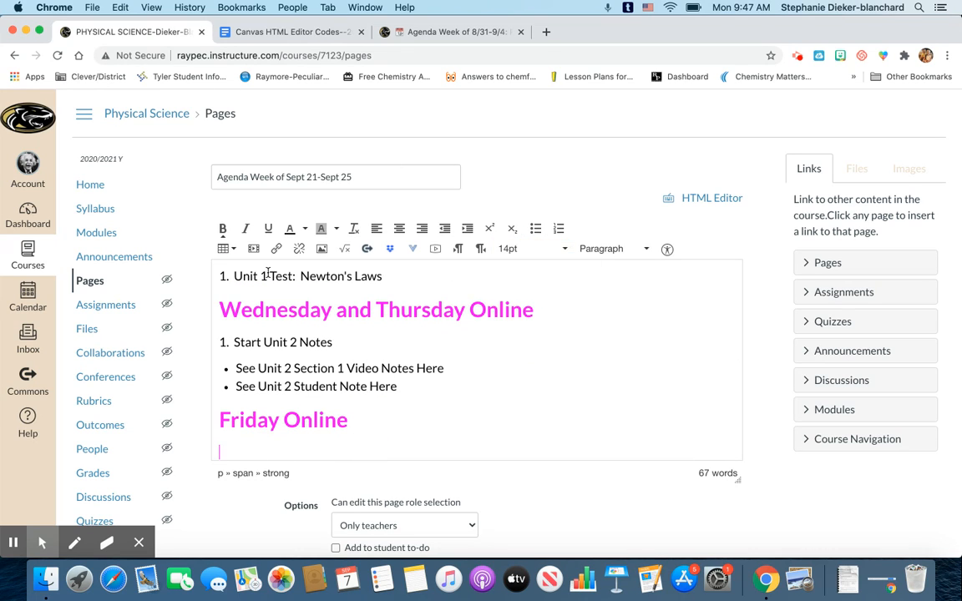
pyautogui.click(219, 230)
pyautogui.click(305, 228)
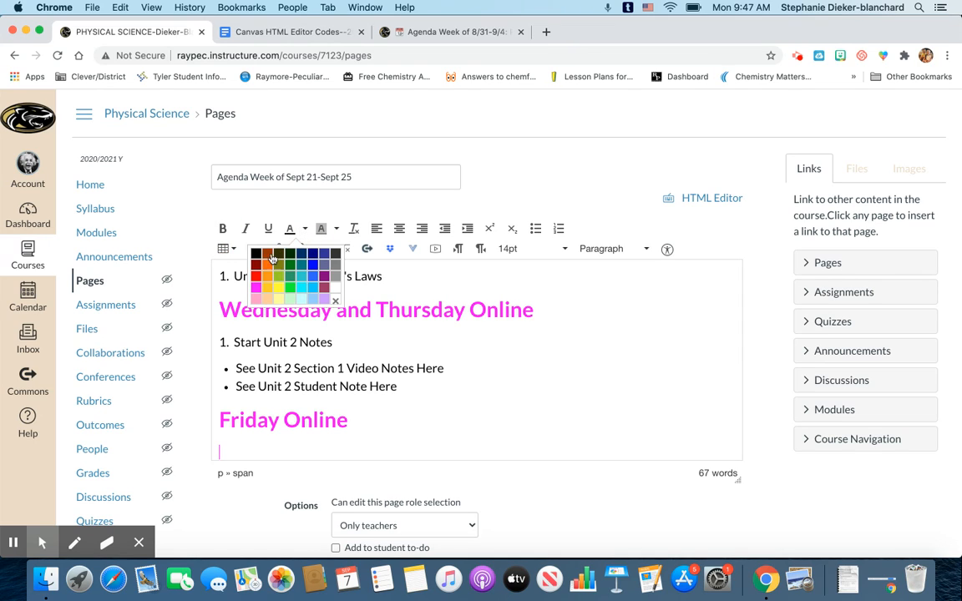
pyautogui.click(257, 261)
pyautogui.write('1.')
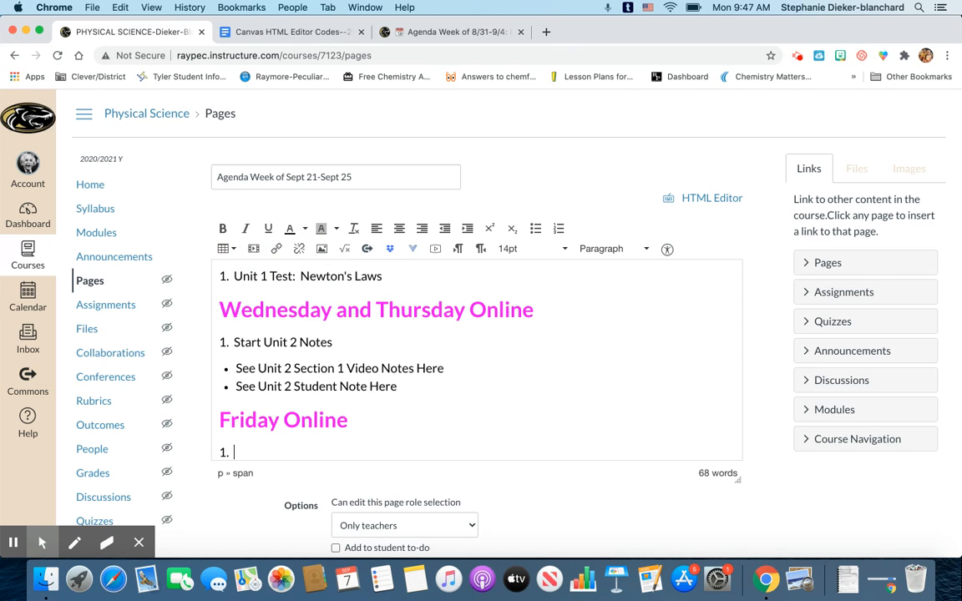
pyautogui.write('  Finish unp')
pyautogui.press('BackSpace')
pyautogui.press('BackSpace')
pyautogui.write('p Unit')
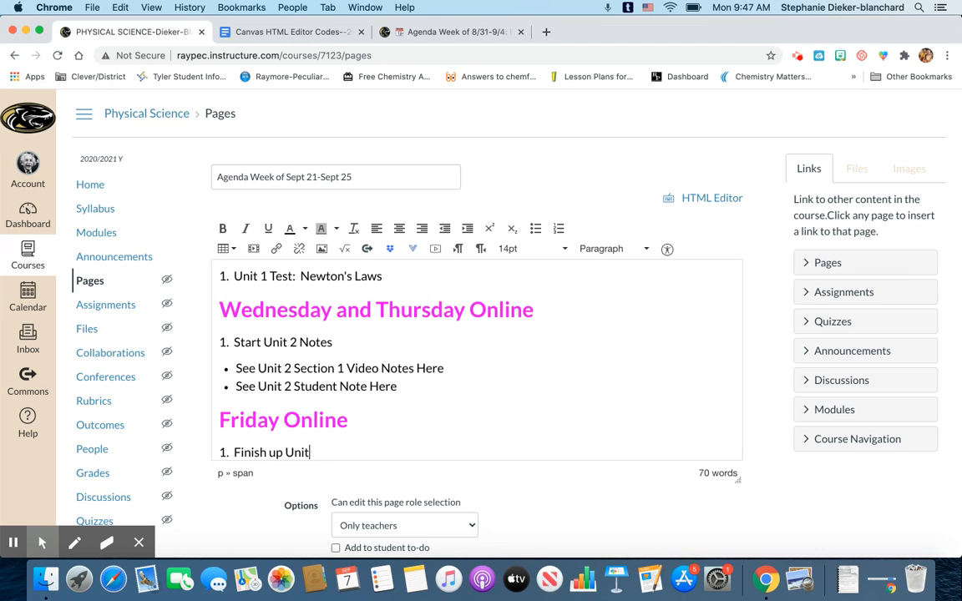
pyautogui.write(' 2 Section 1 Notes')
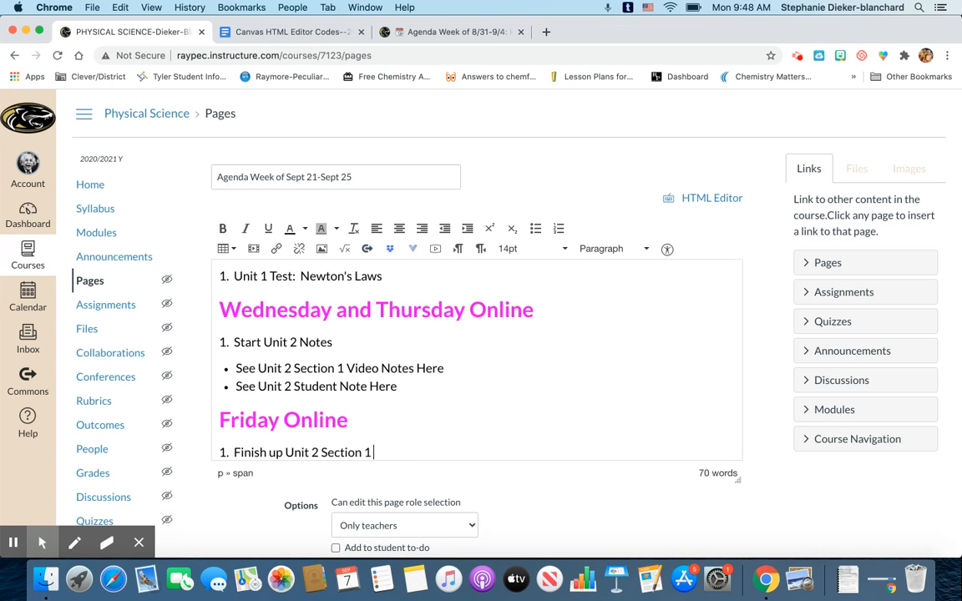
# Step: Add a second item reading "2. Complete Unit 2 Section 1 ONline Review" under the Friday Online heading
pyautogui.press('Return')
pyautogui.write('2.  ')
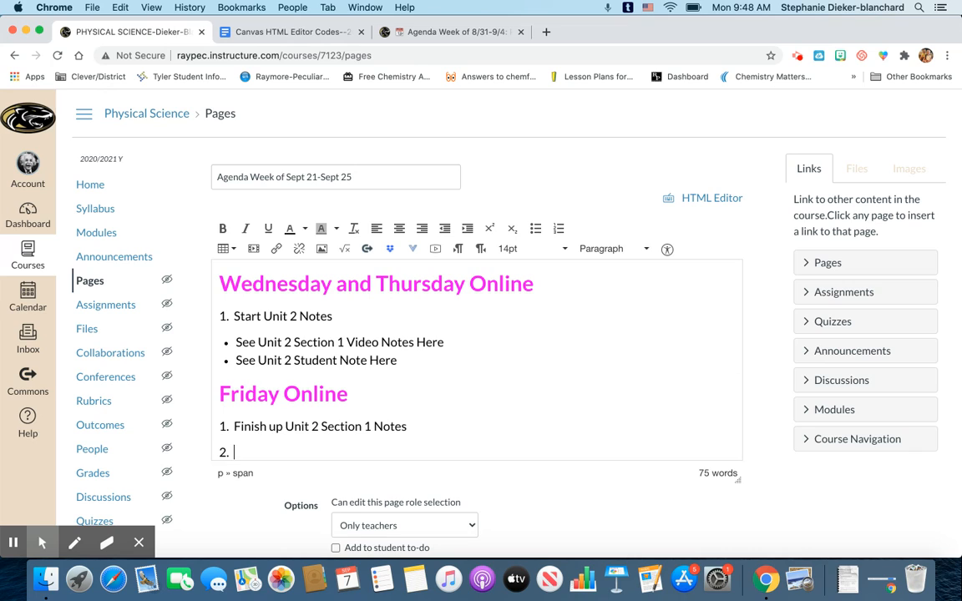
pyautogui.write('Complete Uni')
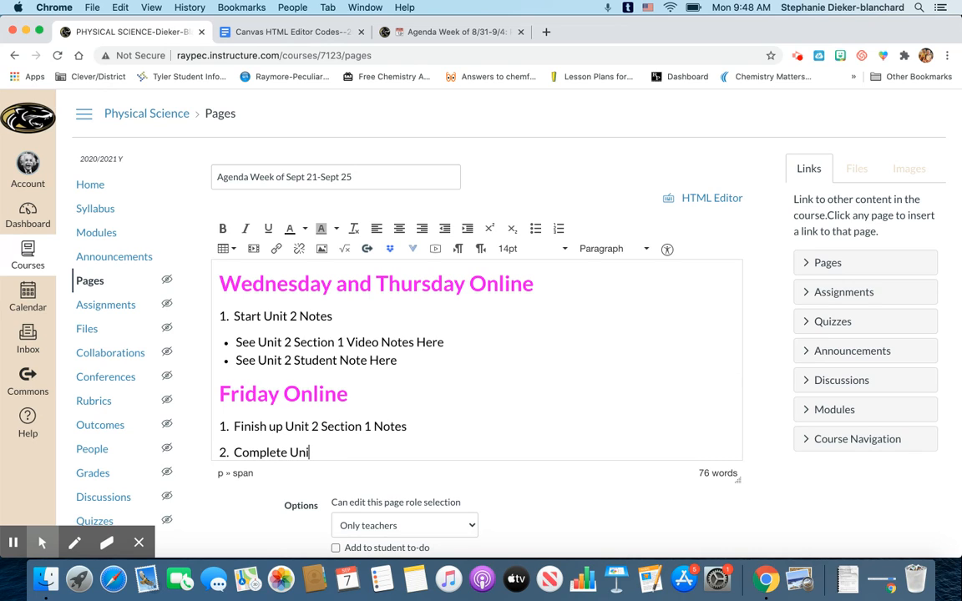
pyautogui.write('t 2 Section 1 O')
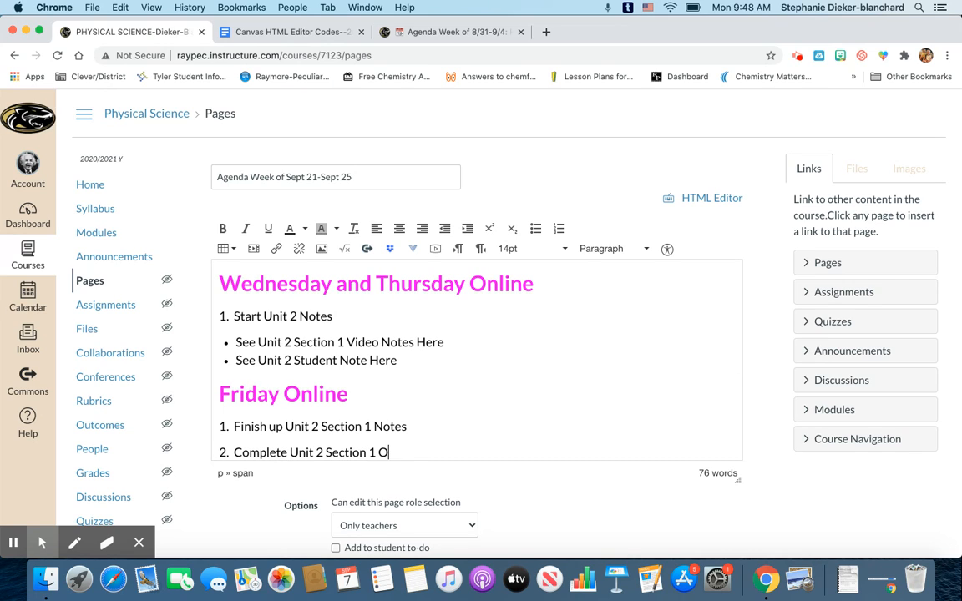
pyautogui.write('Nline Review')
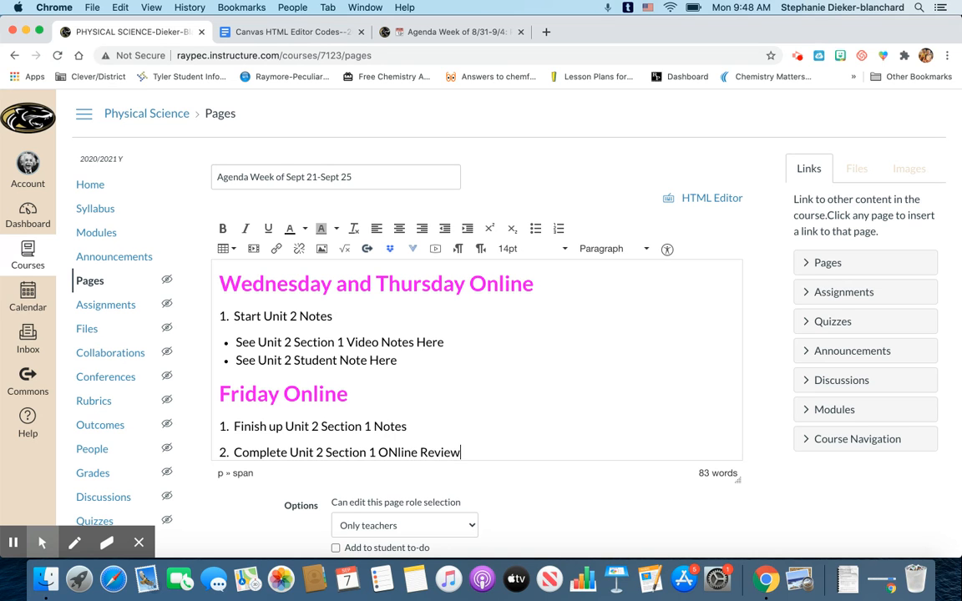
pyautogui.scroll(10, 316, 327)
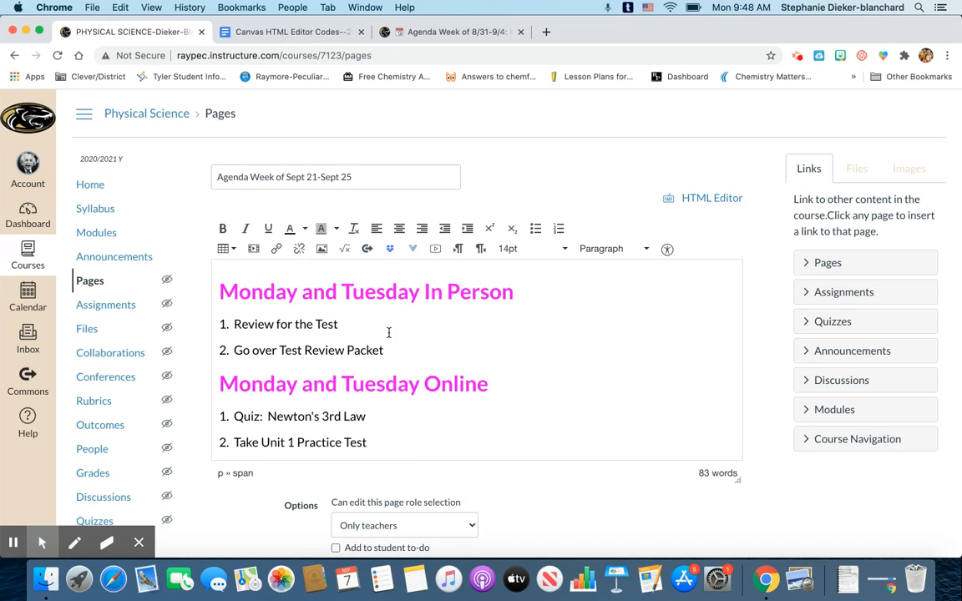
pyautogui.moveTo(388, 350); pyautogui.dragTo(280, 347)
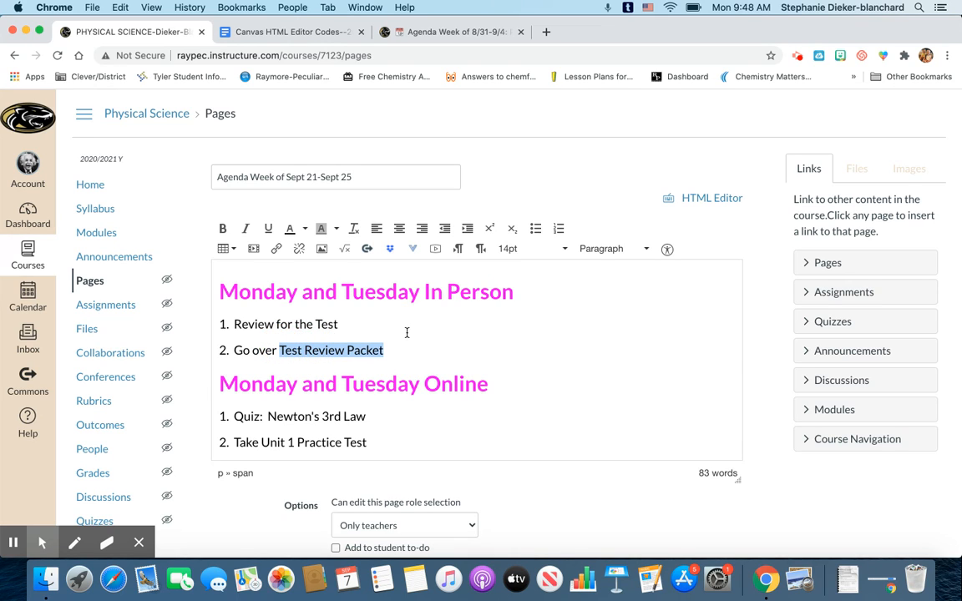
pyautogui.scroll(-2, 407, 332)
pyautogui.moveTo(366, 355); pyautogui.dragTo(234, 354)
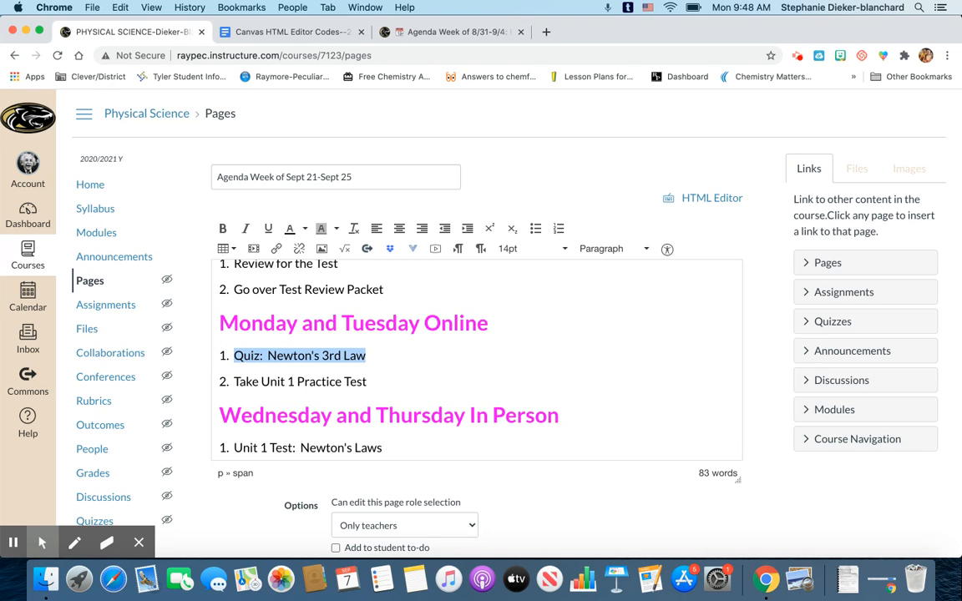
pyautogui.click(436, 320)
pyautogui.click(472, 380)
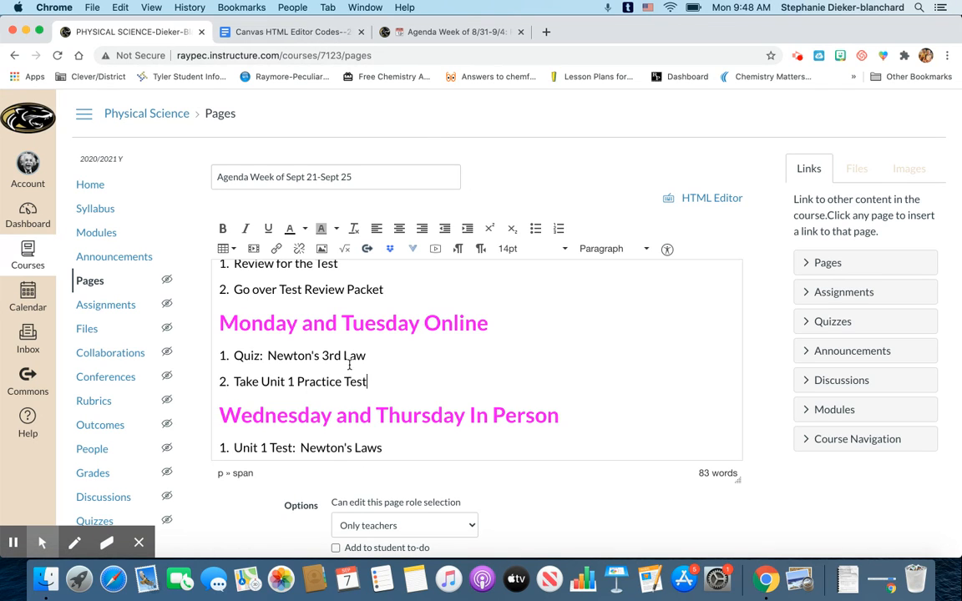
# Step: Copy the five-tab block under Code for Tabs in the Canvas HTML Editor Codes document, and check the tabs on the 8/31-9/4 agenda page
pyautogui.click(307, 31)
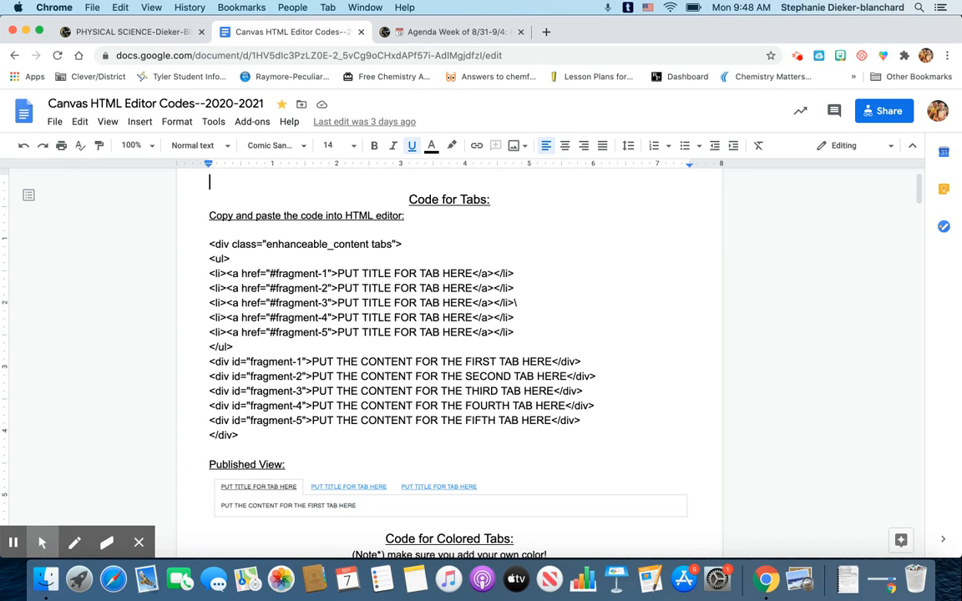
pyautogui.click(208, 243)
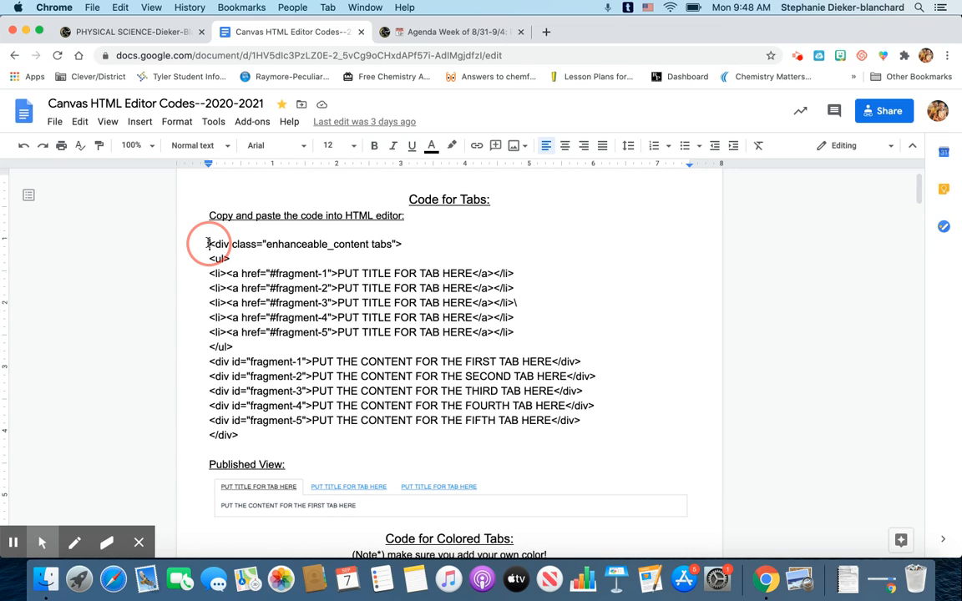
pyautogui.click(239, 435)
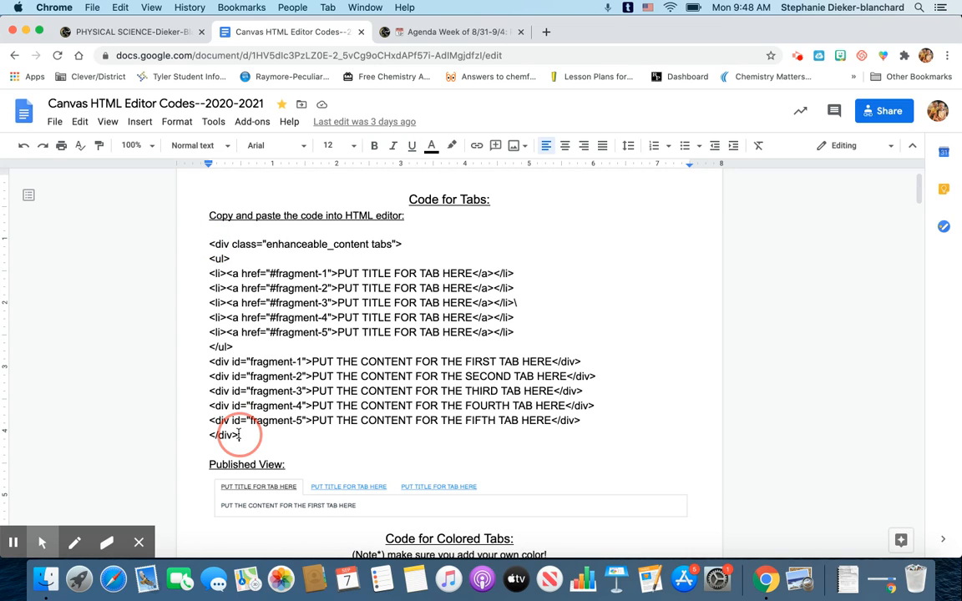
pyautogui.moveTo(209, 244); pyautogui.dragTo(306, 441)
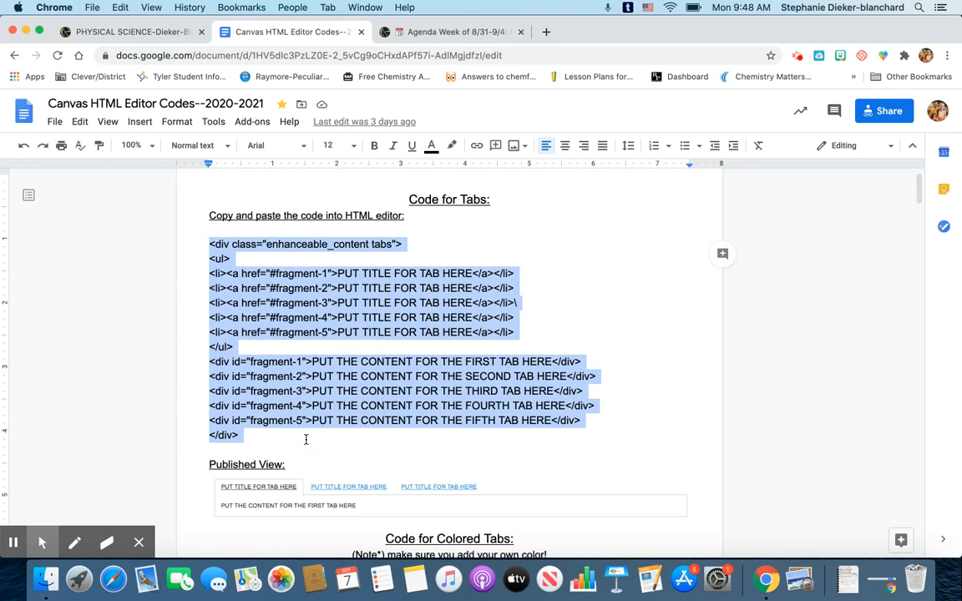
pyautogui.press('super+c')
pyautogui.click(460, 32)
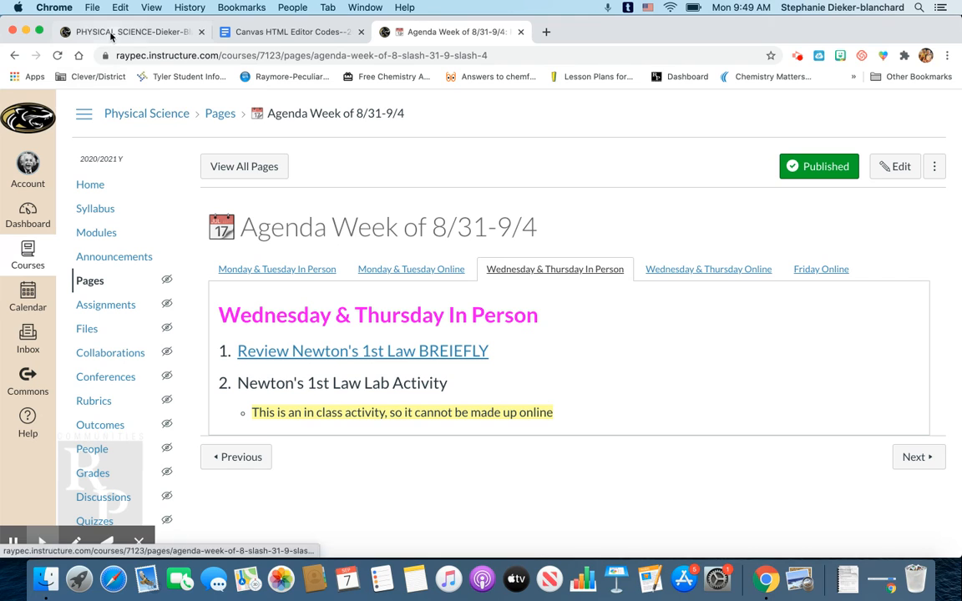
pyautogui.click(269, 31)
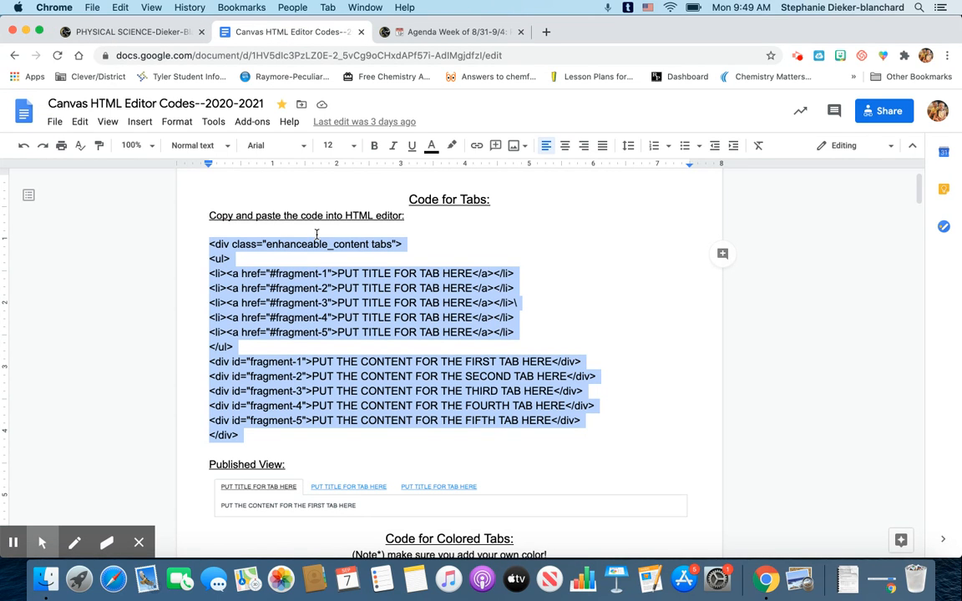
# Step: Duplicate the fragment-5 tab title line in the tab code and renumber the copy as fragment-6
pyautogui.click(535, 331)
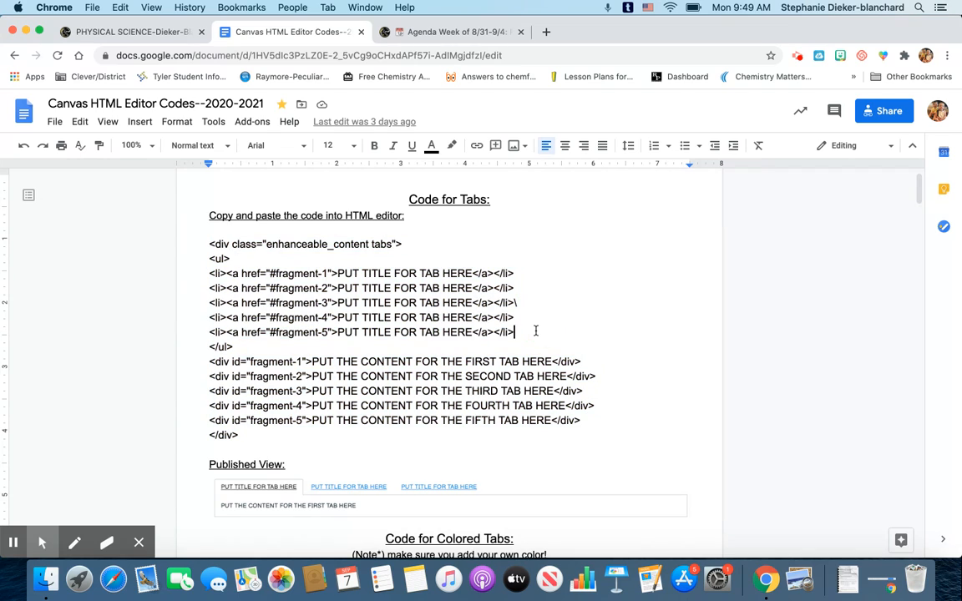
pyautogui.moveTo(515, 332); pyautogui.dragTo(206, 332)
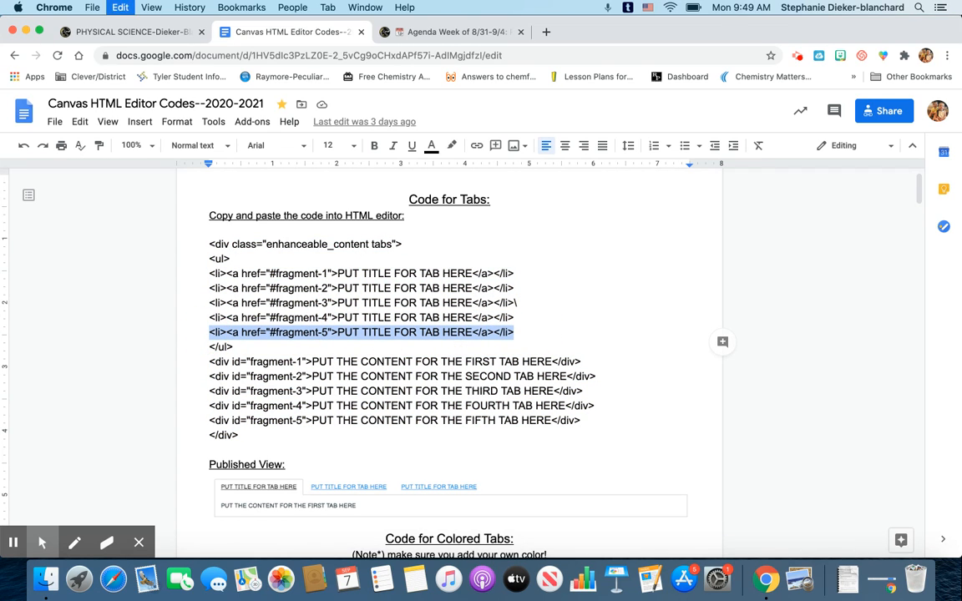
pyautogui.press('Right')
pyautogui.press('Return')
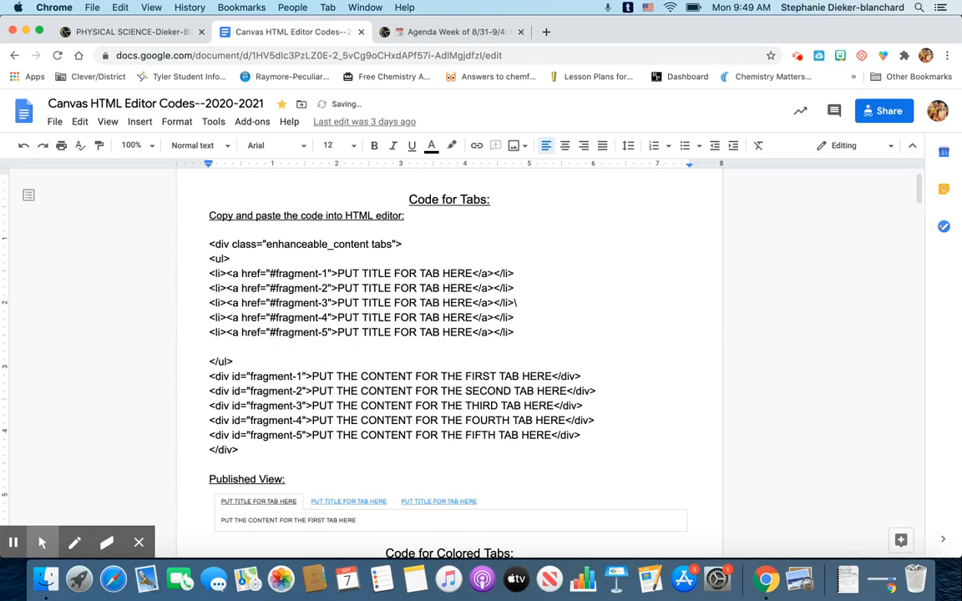
pyautogui.press('super+v')
pyautogui.click(329, 346)
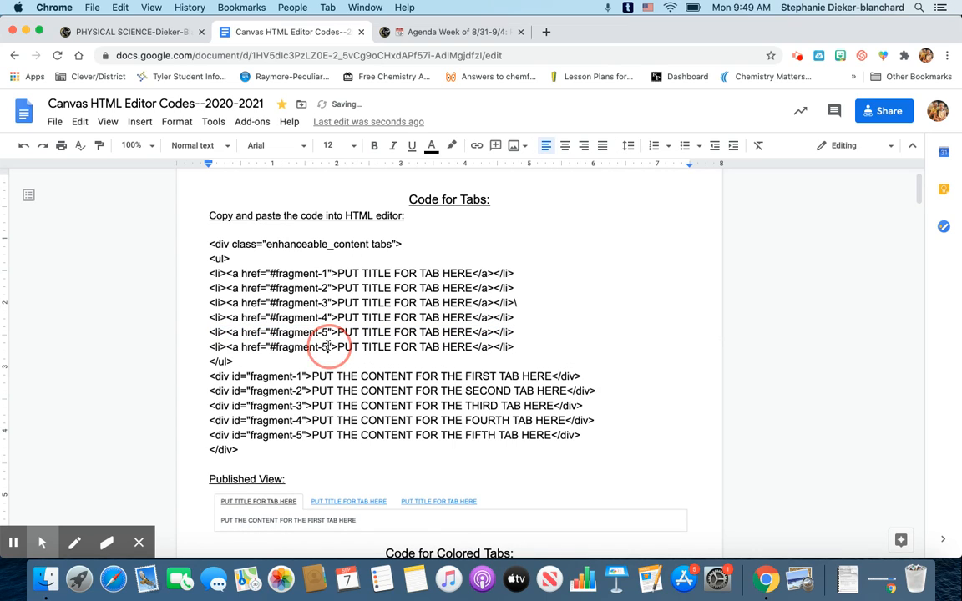
pyautogui.press('BackSpace')
pyautogui.write('6')
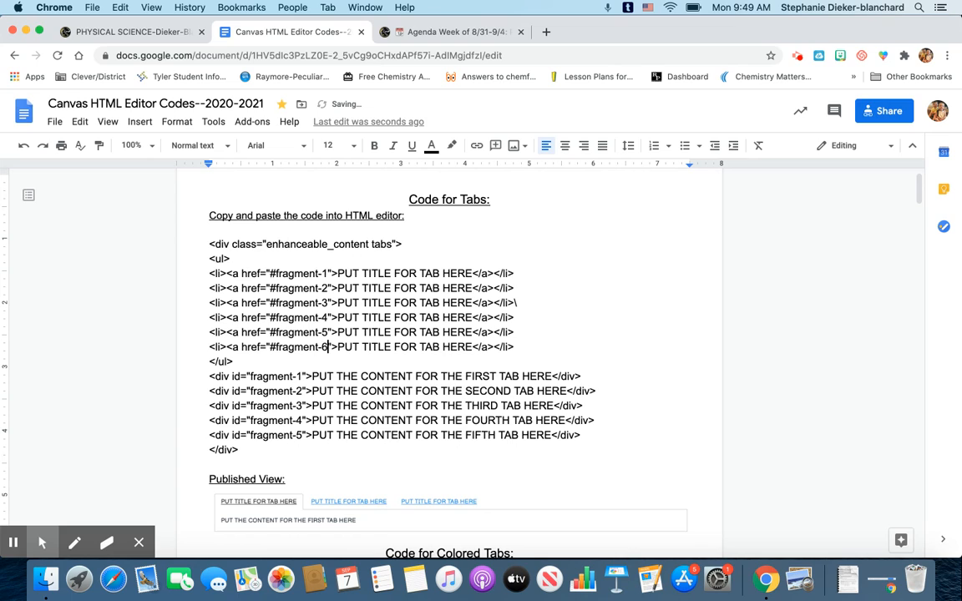
pyautogui.press('super+z')
pyautogui.press('super+z')
pyautogui.press('BackSpace')
pyautogui.write('6')
# Step: Duplicate the fragment-5 tab content line below itself and renumber the copy as fragment-6
pyautogui.moveTo(582, 435); pyautogui.dragTo(164, 445)
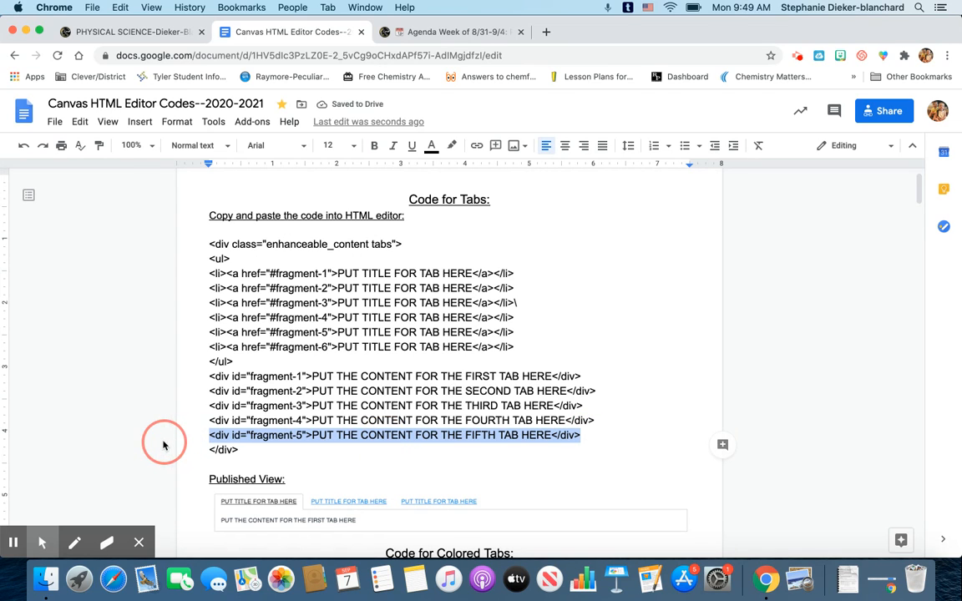
pyautogui.press('Right')
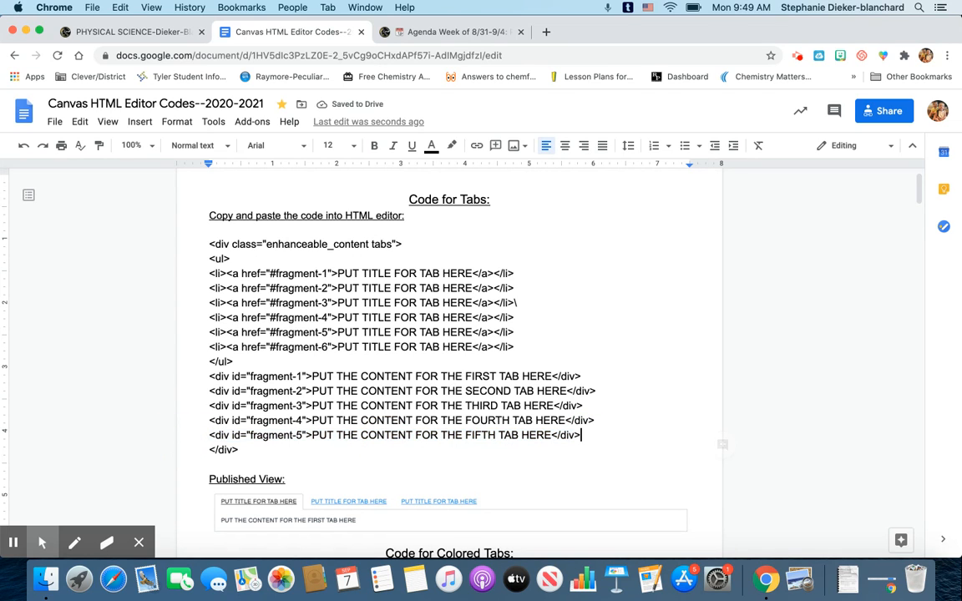
pyautogui.press('Return')
pyautogui.press('super+v')
pyautogui.click(300, 450)
pyautogui.press('BackSpace')
pyautogui.write('6')
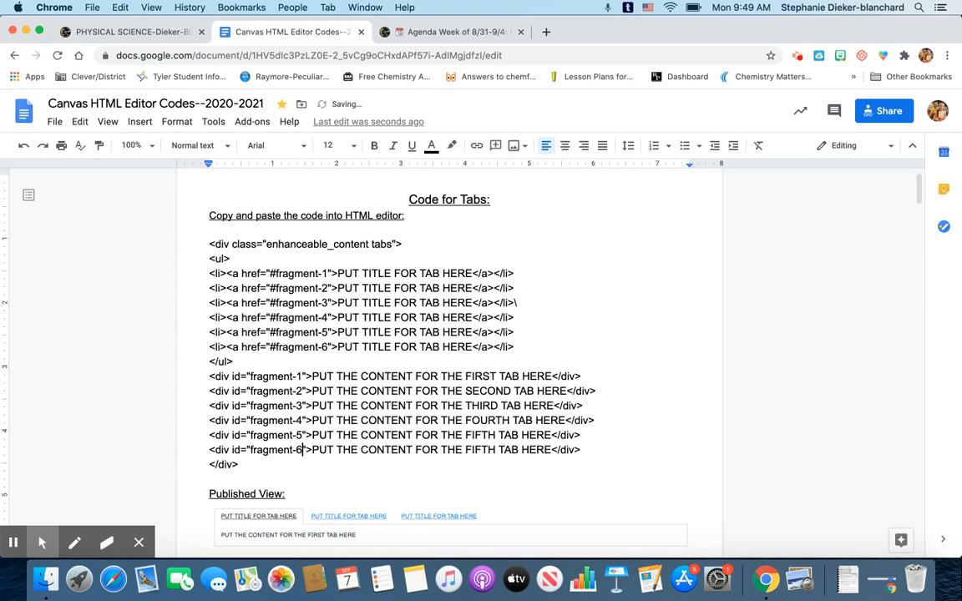
# Step: Delete the fragment-6 content line and the fragment-6 title line, including their empty lines, from the tab code
pyautogui.moveTo(582, 450); pyautogui.dragTo(207, 450)
pyautogui.press('BackSpace')
pyautogui.press('BackSpace')
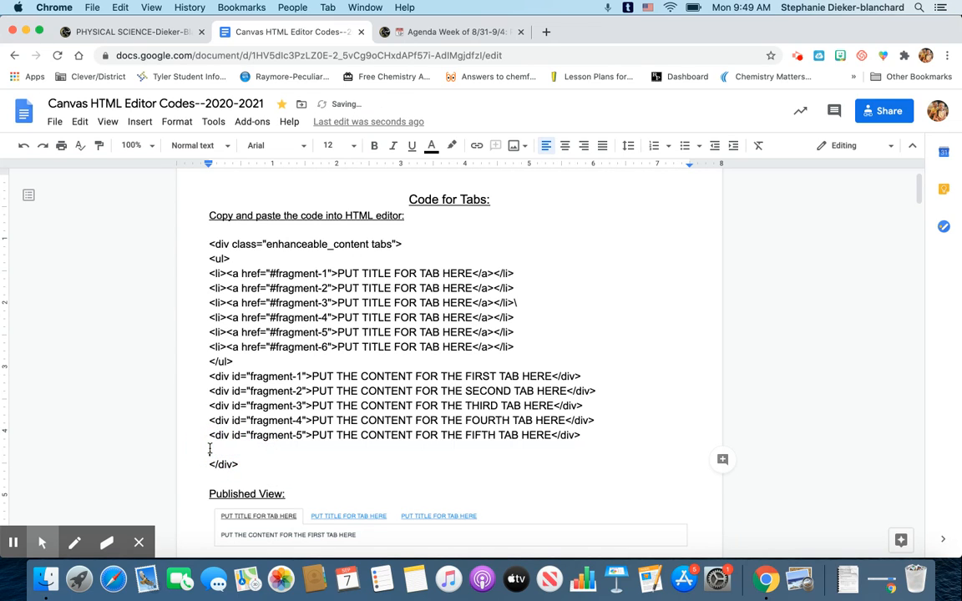
pyautogui.moveTo(515, 347); pyautogui.dragTo(198, 344)
pyautogui.press('BackSpace')
pyautogui.press('BackSpace')
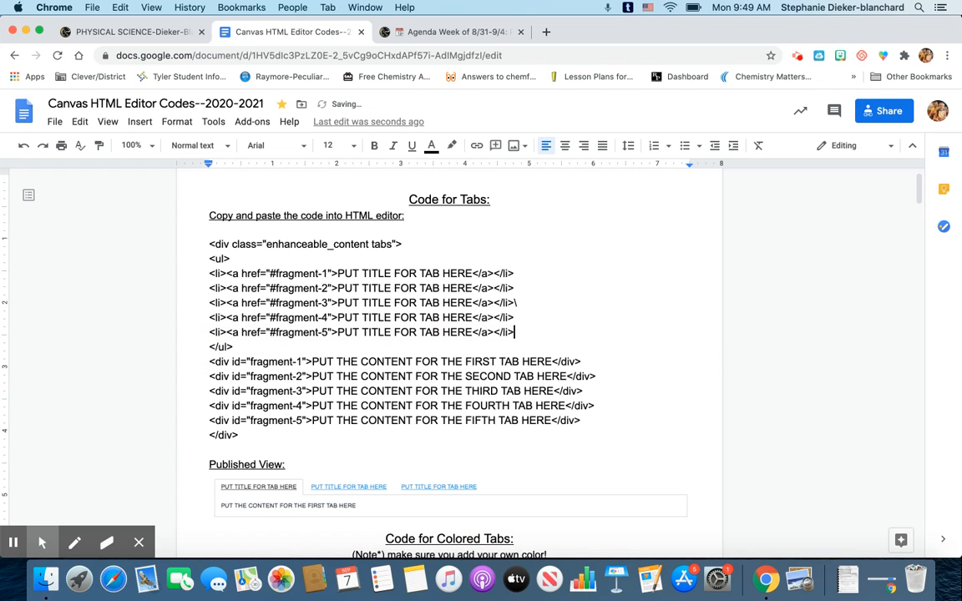
# Step: Copy the whole five-tab code block, from the opening to the closing div, and return to the Canvas agenda page
pyautogui.moveTo(242, 434); pyautogui.dragTo(202, 243)
pyautogui.press('super+c')
pyautogui.click(134, 32)
pyautogui.scroll(2, 388, 326)
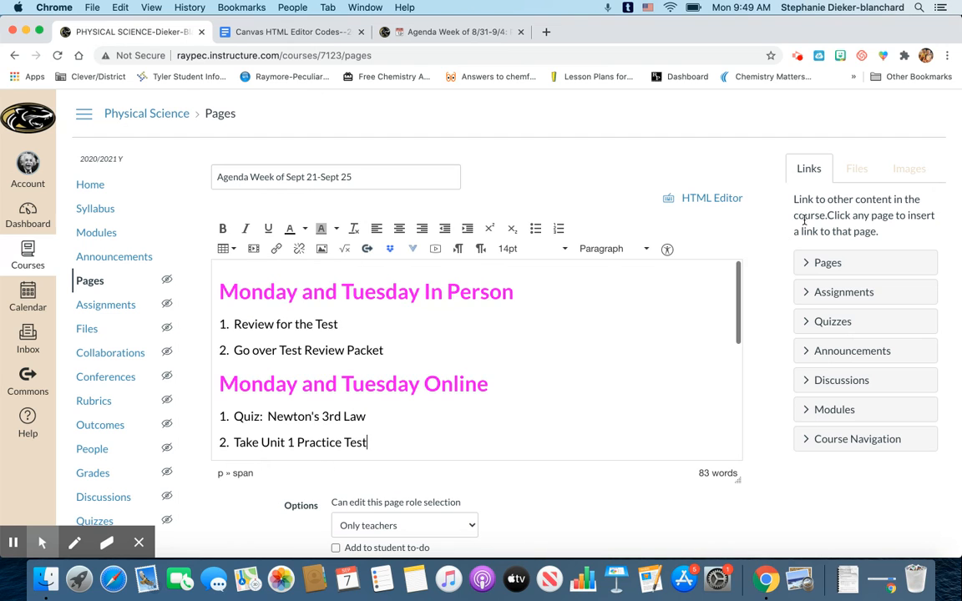
# Step: Switch the page to HTML editing and paste the five-tab code below the last agenda line, separated by several blank lines
pyautogui.click(723, 199)
pyautogui.scroll(-1, 493, 318)
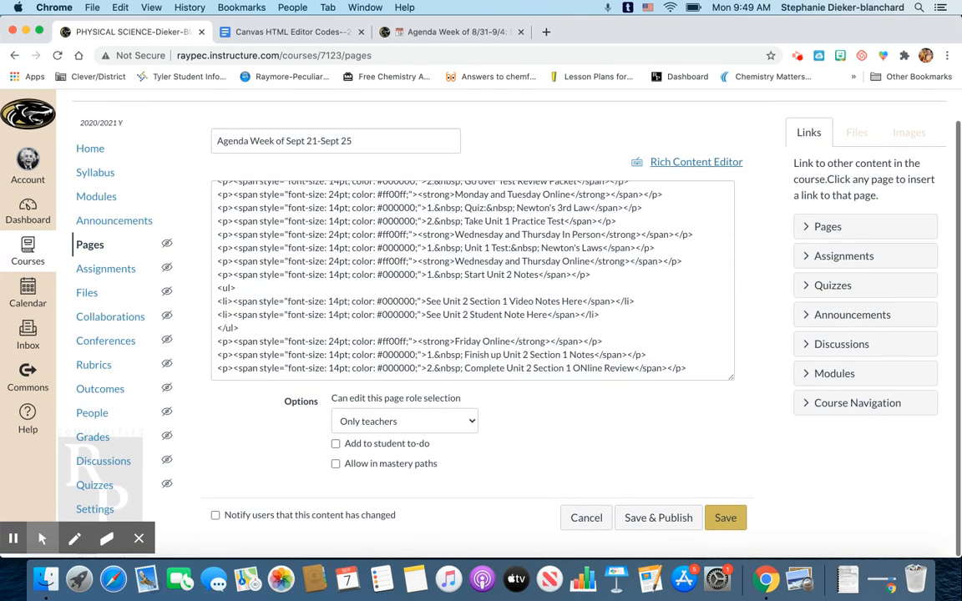
pyautogui.click(654, 335)
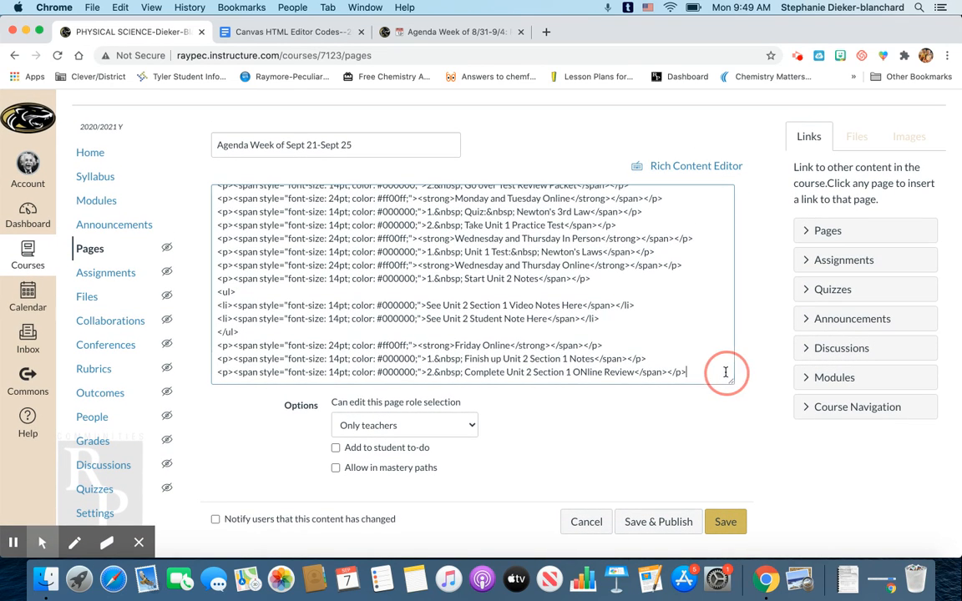
pyautogui.press('Return')
pyautogui.press('Return')
pyautogui.press('Return')
pyautogui.press('Return')
pyautogui.press('Return')
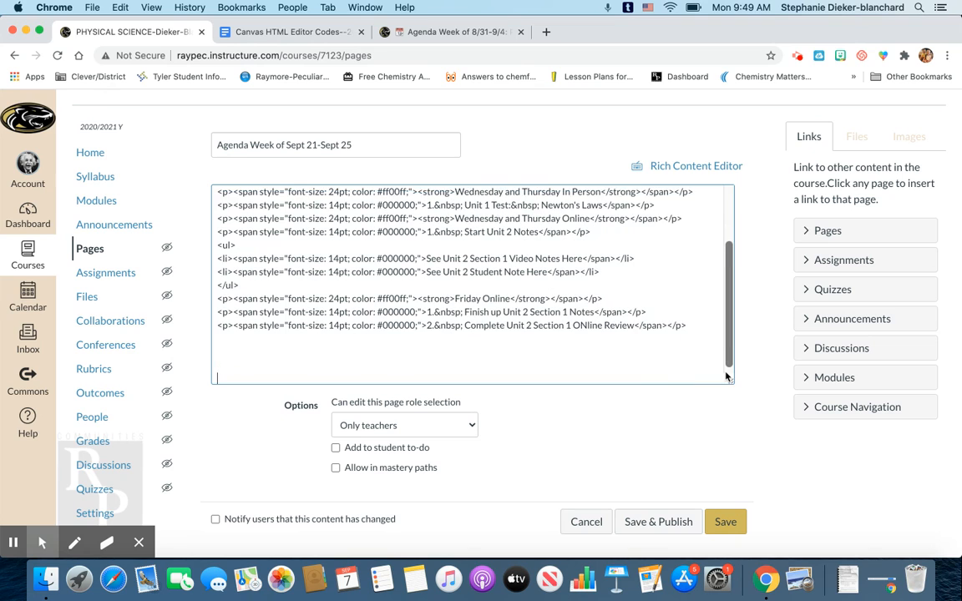
pyautogui.press('super+v')
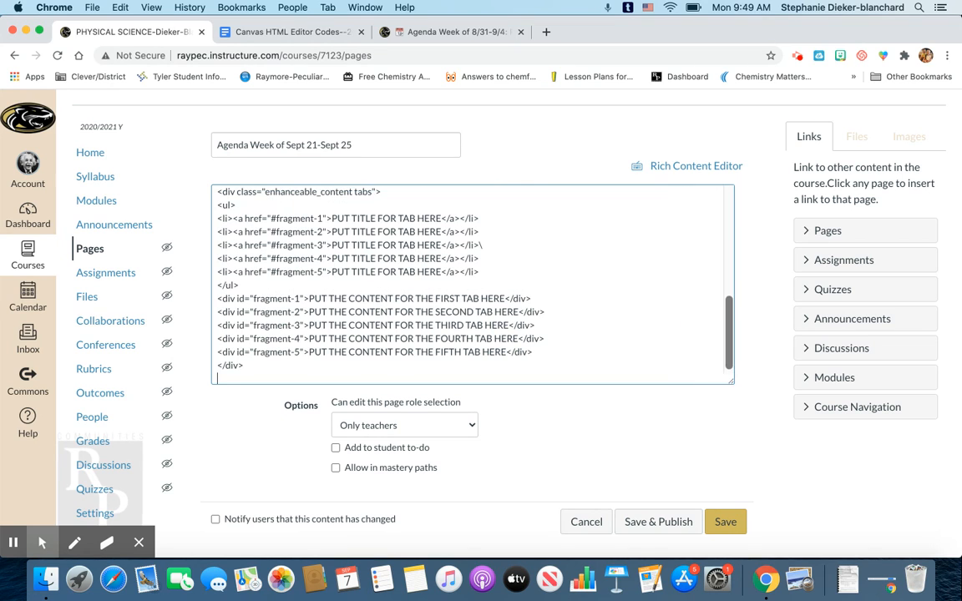
pyautogui.scroll(3, 486, 298)
pyautogui.scroll(1, 486, 298)
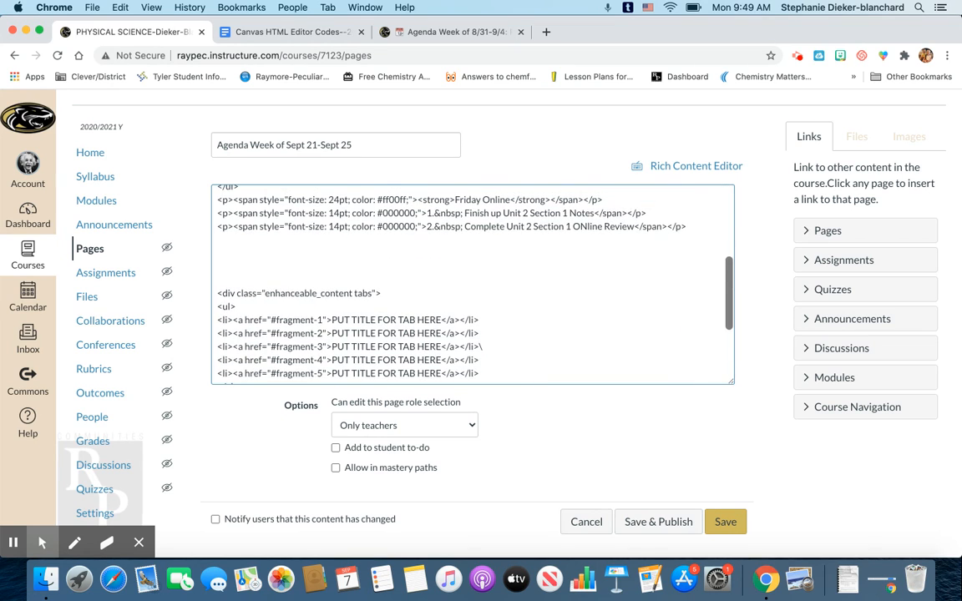
pyautogui.click(218, 241)
pyautogui.click(258, 259)
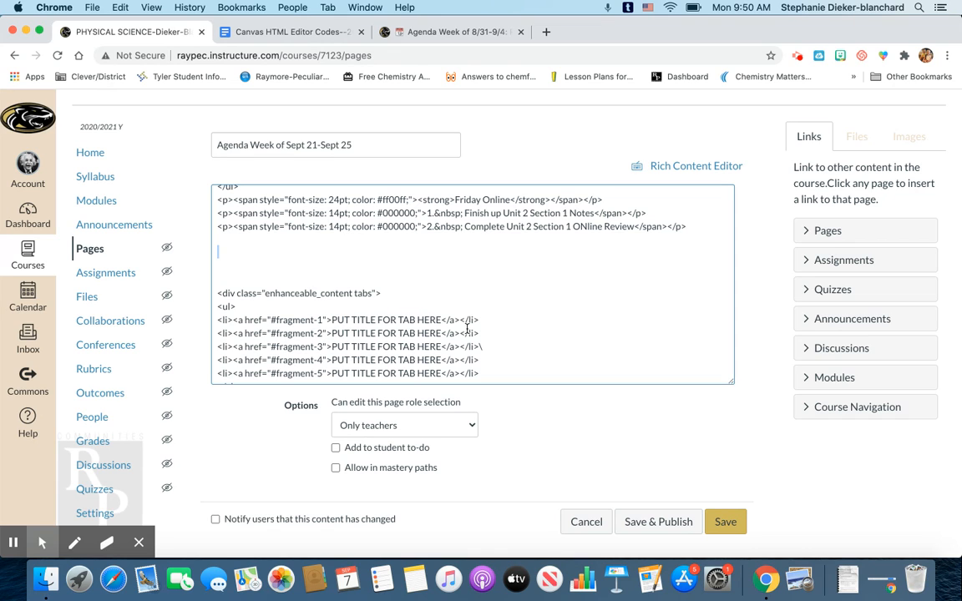
# Step: Replace the fragment-1 title placeholder with "Monday & Tuesday In Person"
pyautogui.scroll(-3, 402, 320)
pyautogui.moveTo(441, 265); pyautogui.dragTo(333, 264)
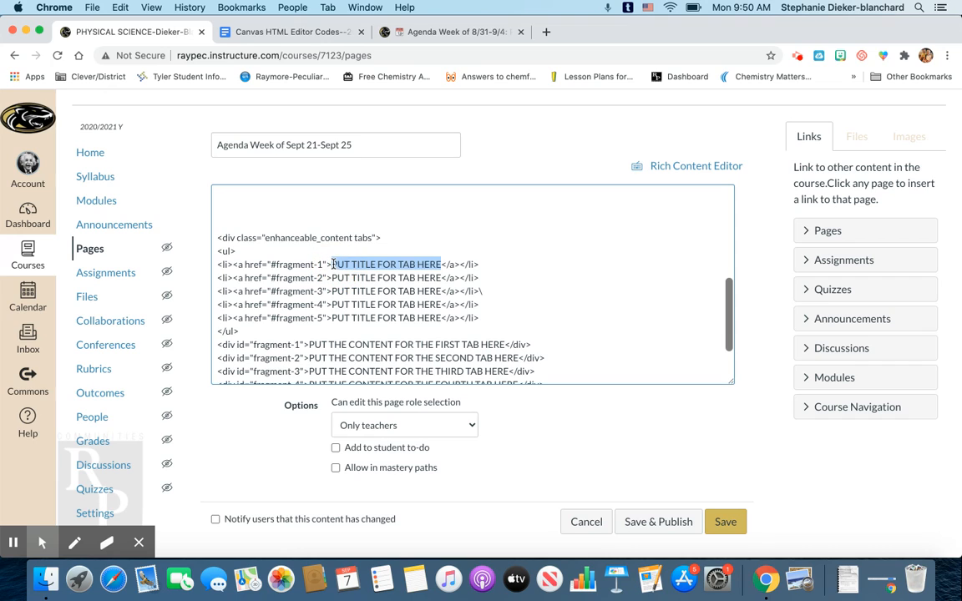
pyautogui.write('Monday & Tuesday IN p')
pyautogui.press('BackSpace')
pyautogui.press('BackSpace')
pyautogui.press('BackSpace')
pyautogui.write('n Perons')
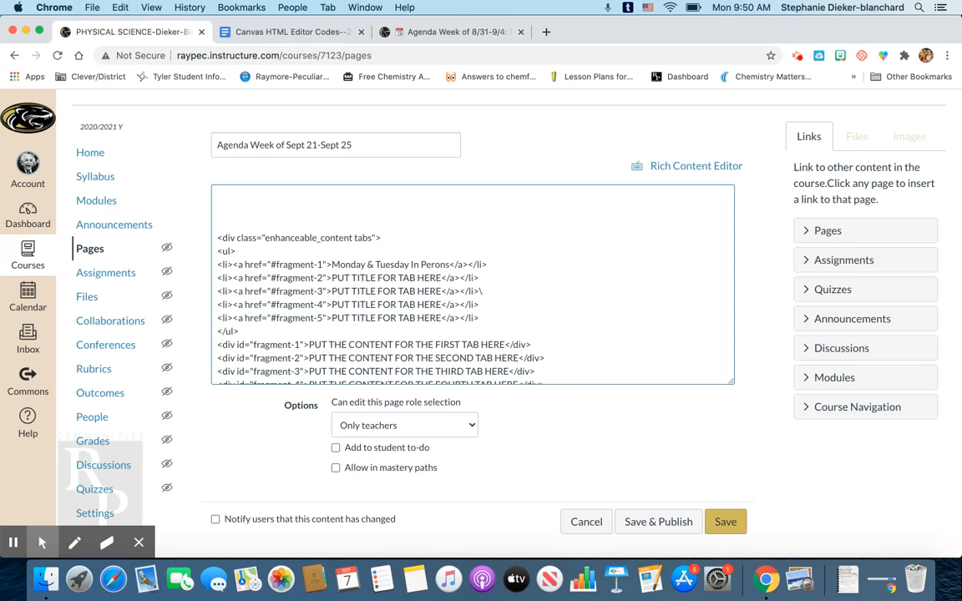
pyautogui.press('BackSpace')
pyautogui.press('BackSpace')
pyautogui.press('BackSpace')
pyautogui.write('son')
# Step: Replace the fragment-2 title placeholder with "Monday & Tuesday Online"
pyautogui.moveTo(438, 277); pyautogui.dragTo(332, 277)
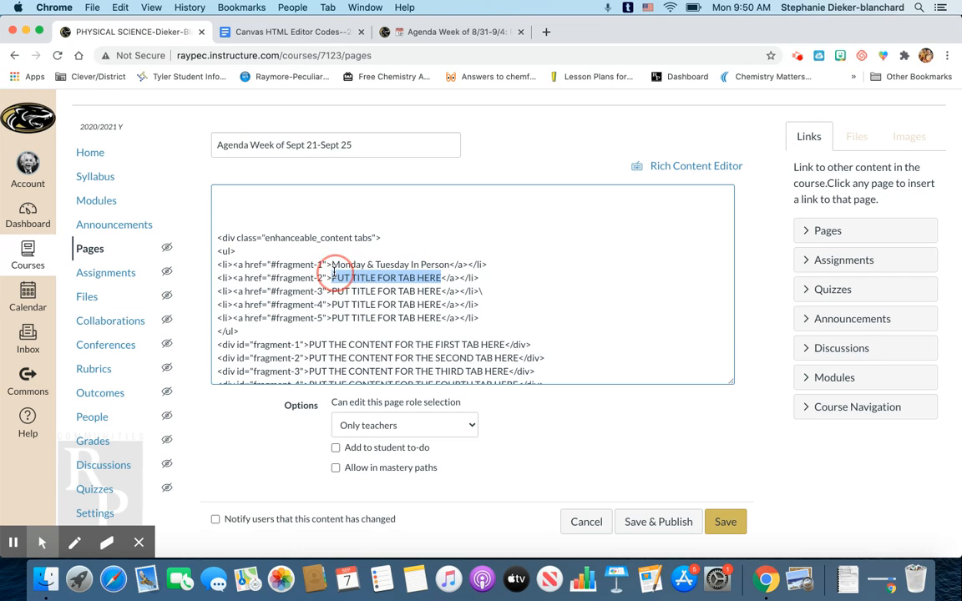
pyautogui.write('Monday 7 Tuesd')
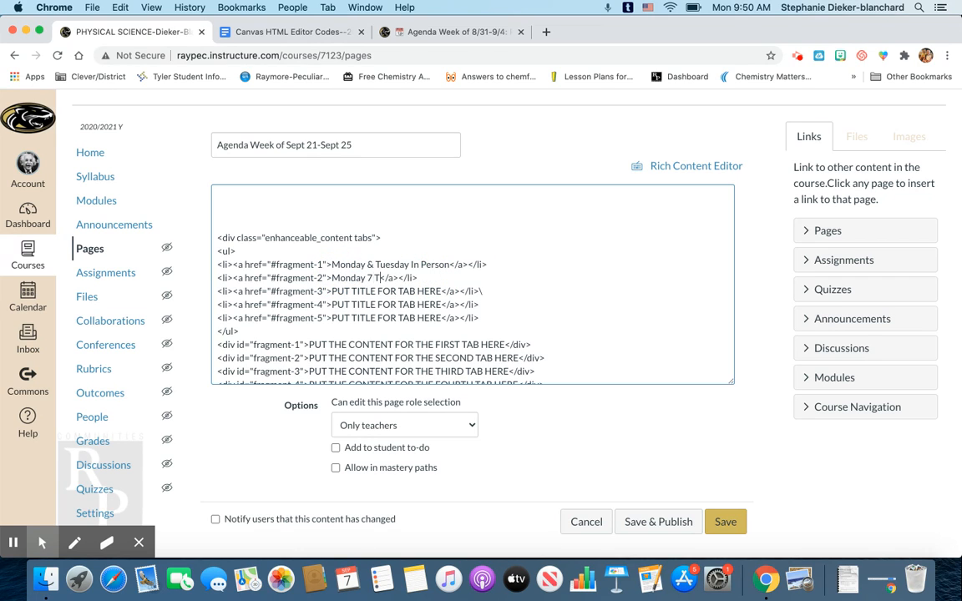
pyautogui.press('BackSpace')
pyautogui.press('BackSpace')
pyautogui.press('BackSpace')
pyautogui.press('BackSpace')
pyautogui.press('BackSpace')
pyautogui.press('BackSpace')
pyautogui.press('BackSpace')
pyautogui.press('BackSpace')
pyautogui.write('& Tuesday Online')
# Step: Replace the fragment-3 title placeholder with "Wednesday & Thursday In Person"
pyautogui.click(437, 288)
pyautogui.moveTo(437, 288); pyautogui.dragTo(332, 290)
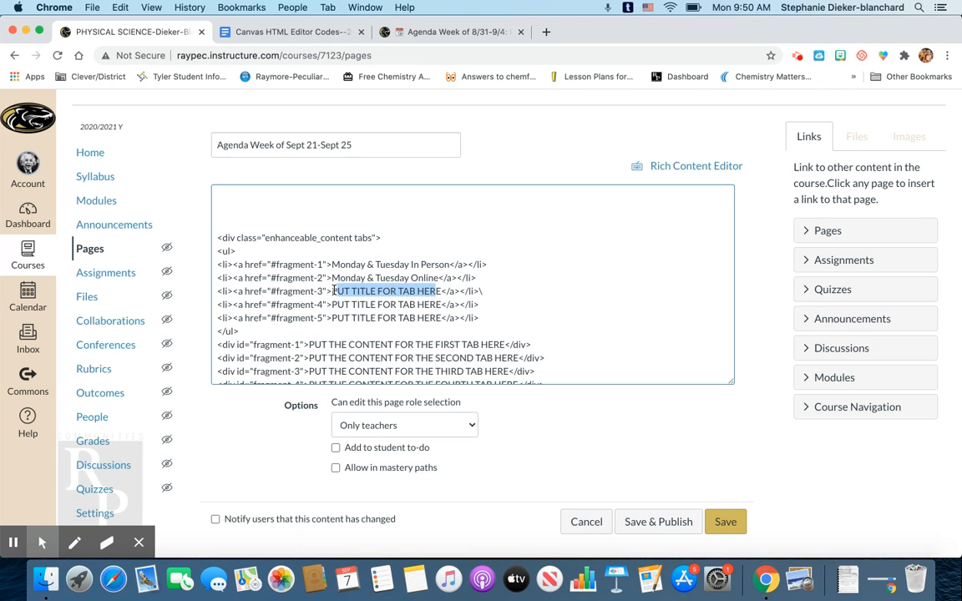
pyautogui.write('E')
pyautogui.press('BackSpace')
pyautogui.write('Wedn')
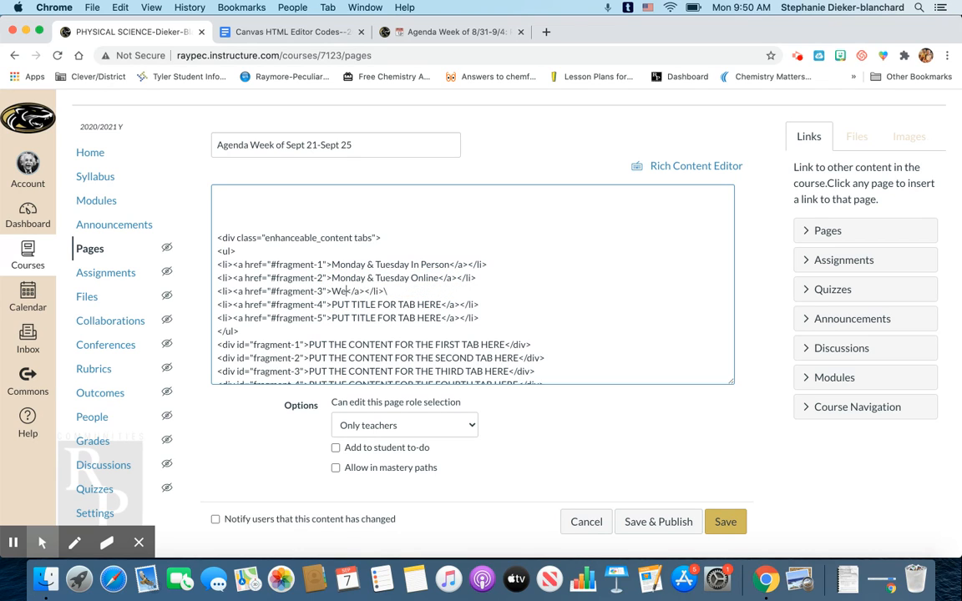
pyautogui.write('esday & thur')
pyautogui.press('BackSpace')
pyautogui.press('BackSpace')
pyautogui.press('BackSpace')
pyautogui.press('BackSpace')
pyautogui.write('Thursday In Person')
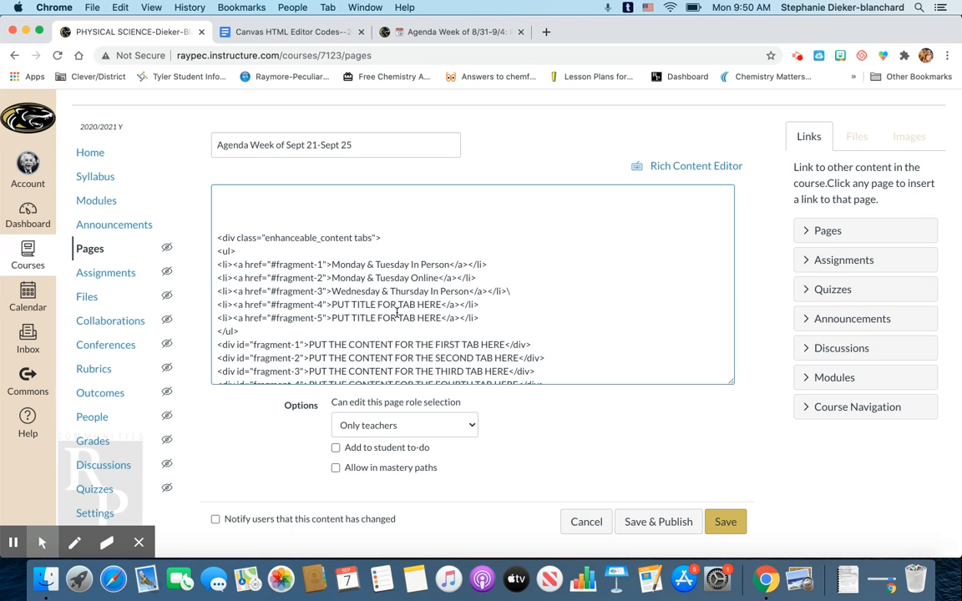
# Step: Replace the fragment-4 title placeholder with "Wednesday & Thursday Online"
pyautogui.moveTo(441, 305); pyautogui.dragTo(332, 304)
pyautogui.press('BackSpace')
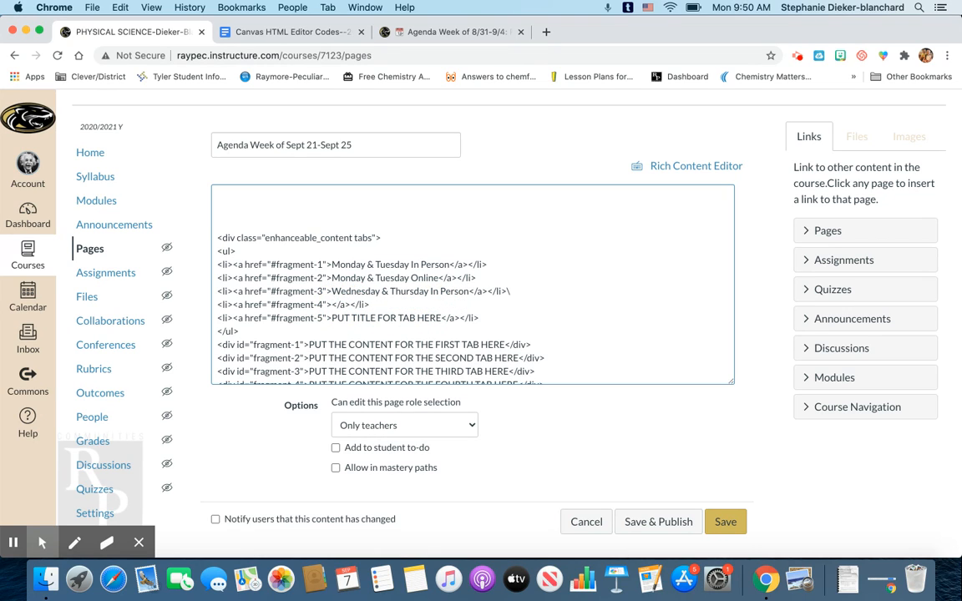
pyautogui.write('Wednesday')
pyautogui.write(' & Thurs')
pyautogui.write('day Onlin')
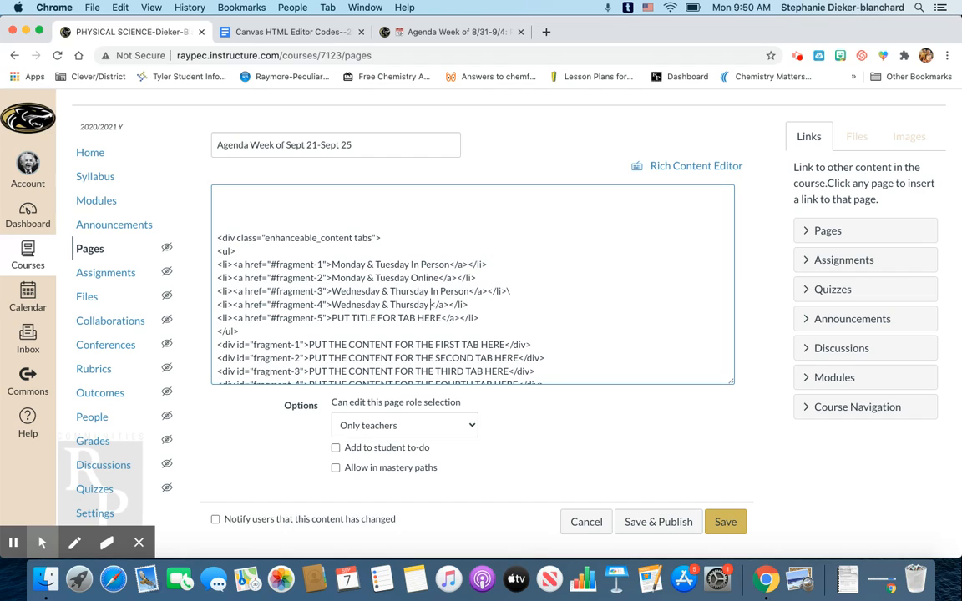
pyautogui.write('e')
# Step: Replace the fragment-5 title placeholder with "Friday Online"
pyautogui.moveTo(445, 318); pyautogui.dragTo(332, 313)
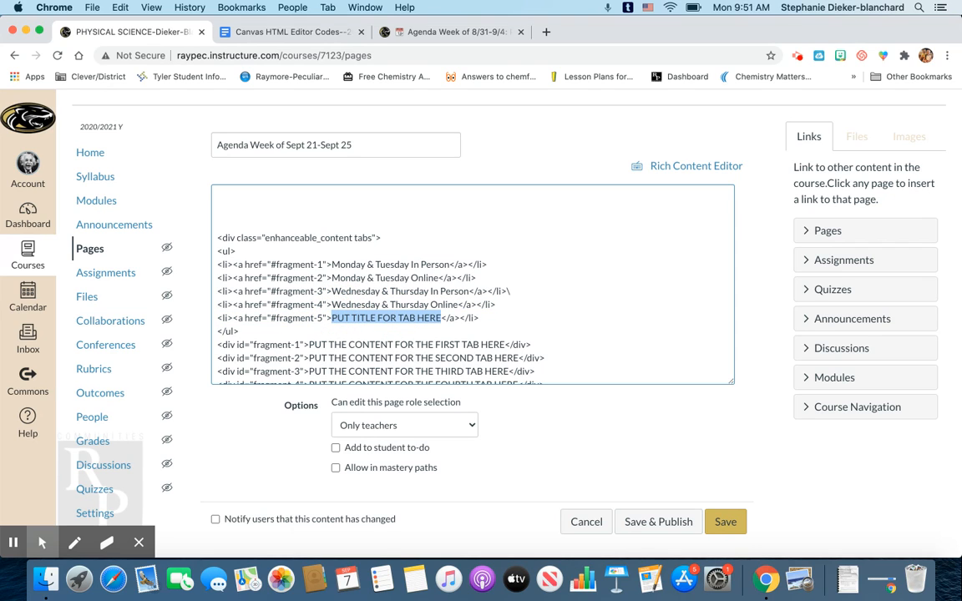
pyautogui.write('Friday Onl')
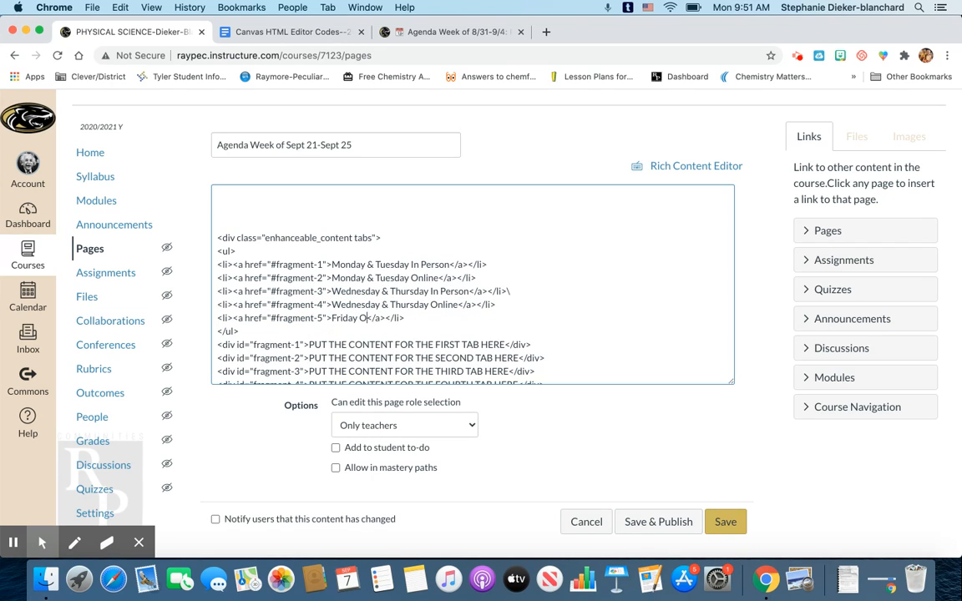
pyautogui.write('ine')
# Step: Insert a blank line before the Monday and Tuesday Online heading and before the Wednesday and Thursday In Person heading in the agenda code
pyautogui.scroll(10, 409, 370)
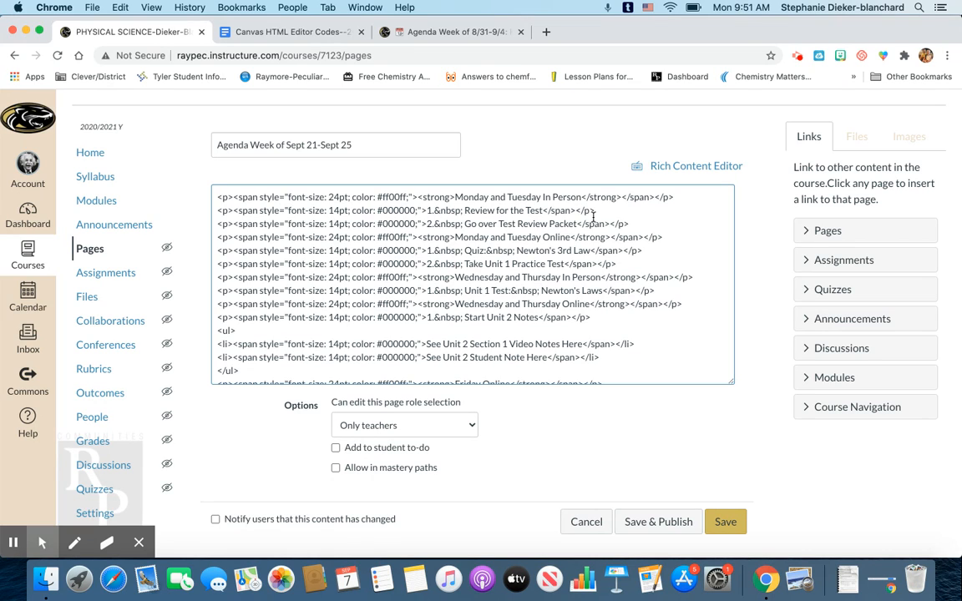
pyautogui.moveTo(664, 237); pyautogui.dragTo(220, 237)
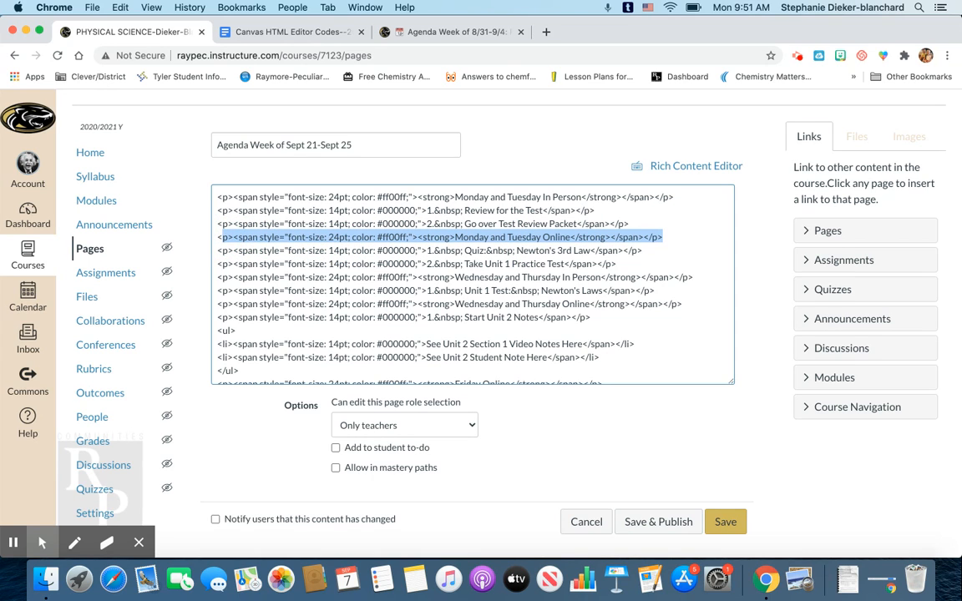
pyautogui.click(215, 237)
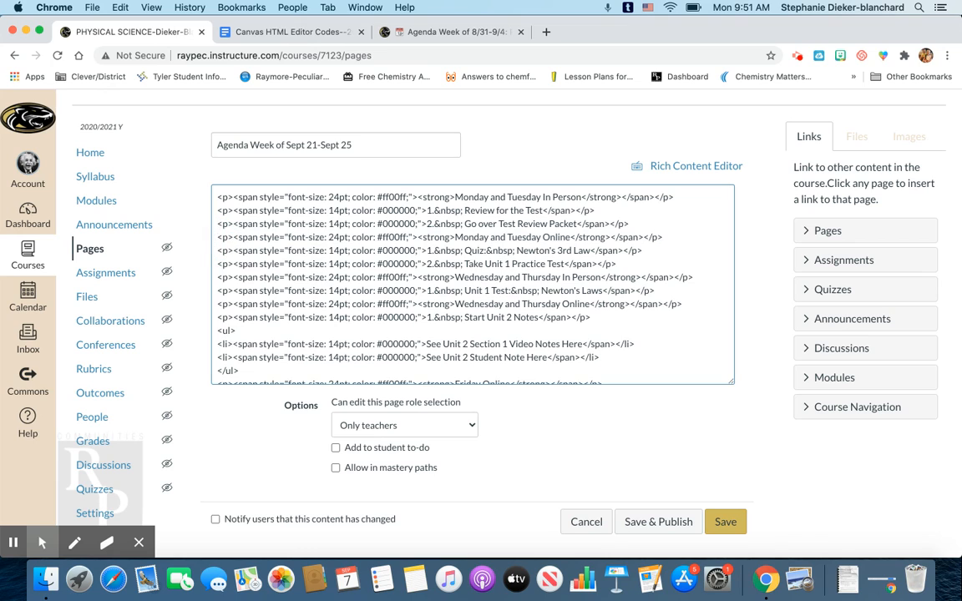
pyautogui.press('Return')
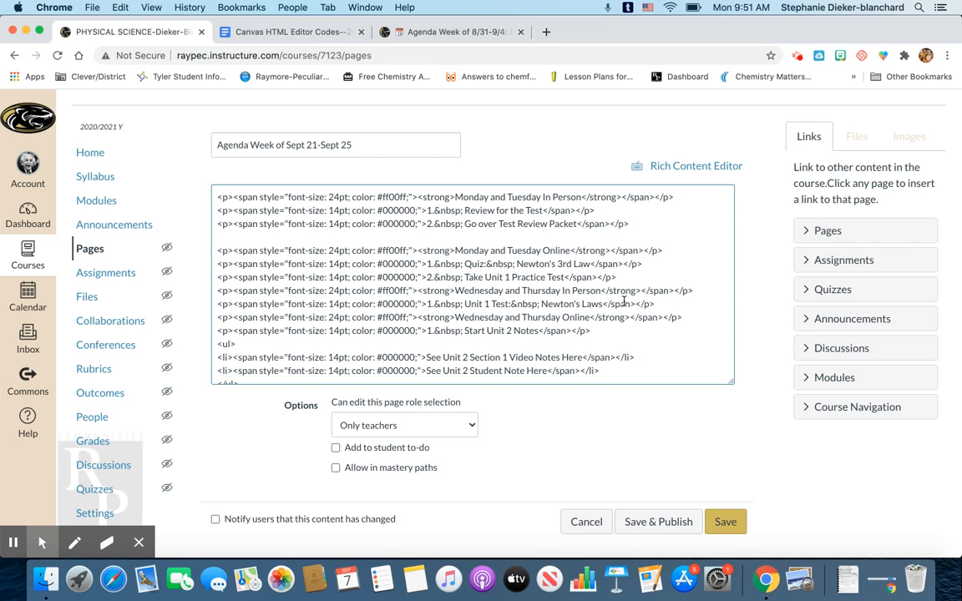
pyautogui.moveTo(707, 290); pyautogui.dragTo(209, 289)
pyautogui.click(209, 290)
pyautogui.press('Return')
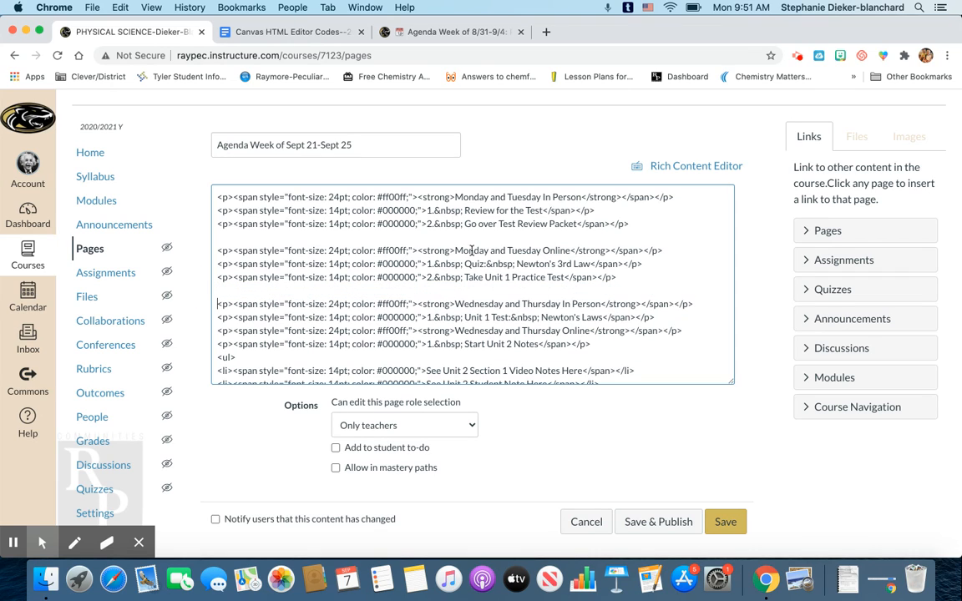
# Step: Insert a blank line before the Wednesday and Thursday Online heading and before the Friday Online heading in the agenda code
pyautogui.moveTo(384, 266); pyautogui.dragTo(337, 254)
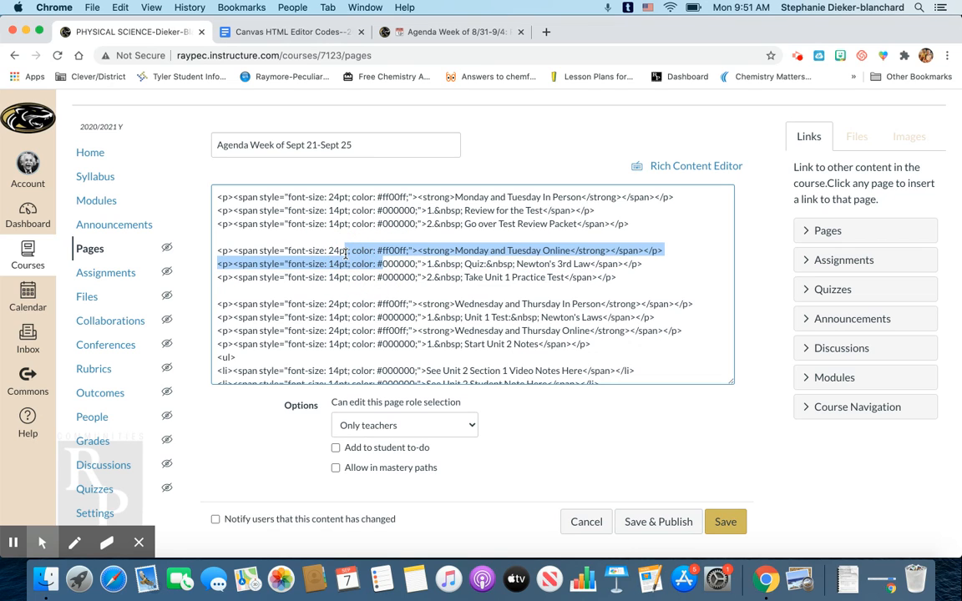
pyautogui.click(338, 273)
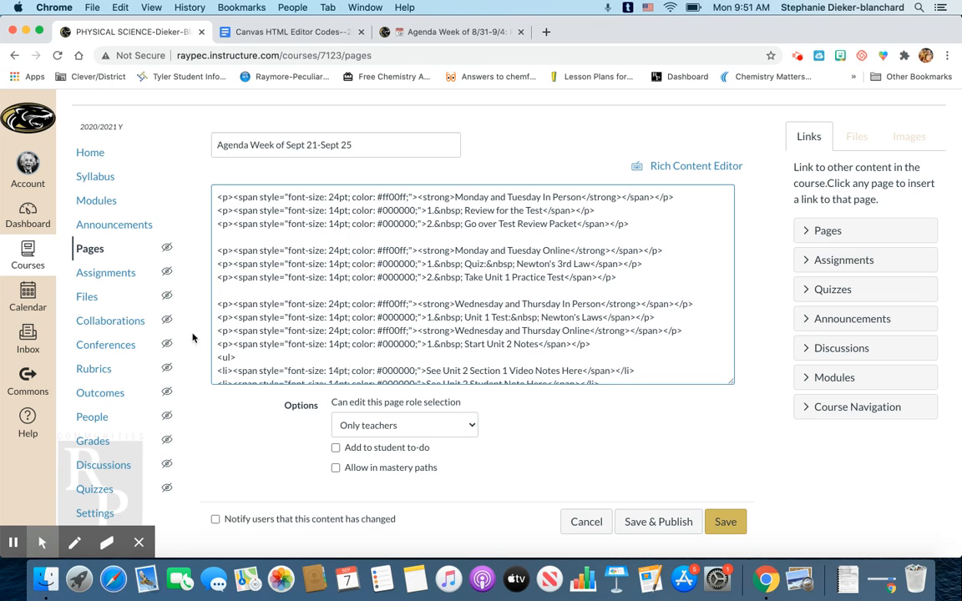
pyautogui.click(219, 331)
pyautogui.press('Return')
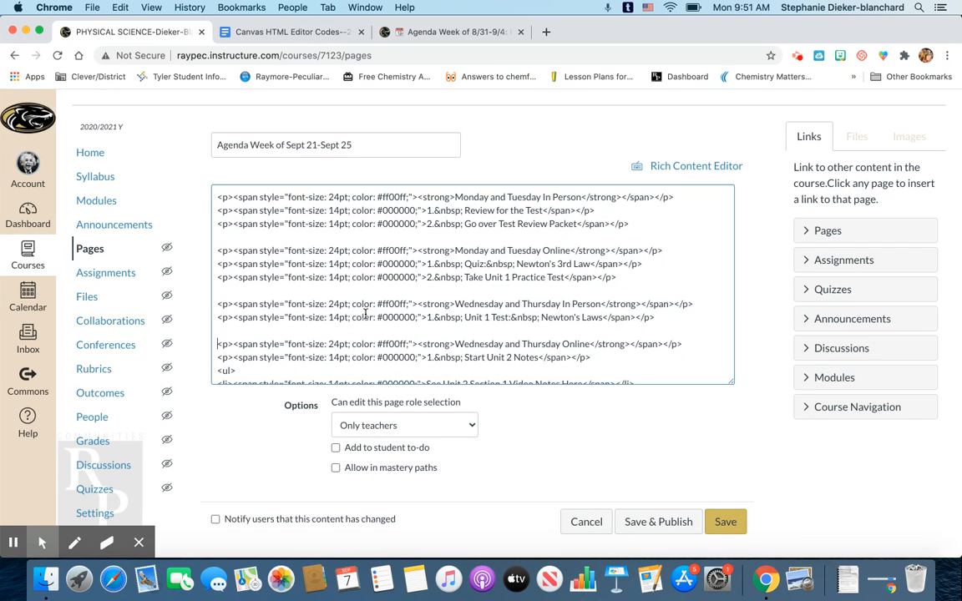
pyautogui.scroll(-3, 377, 357)
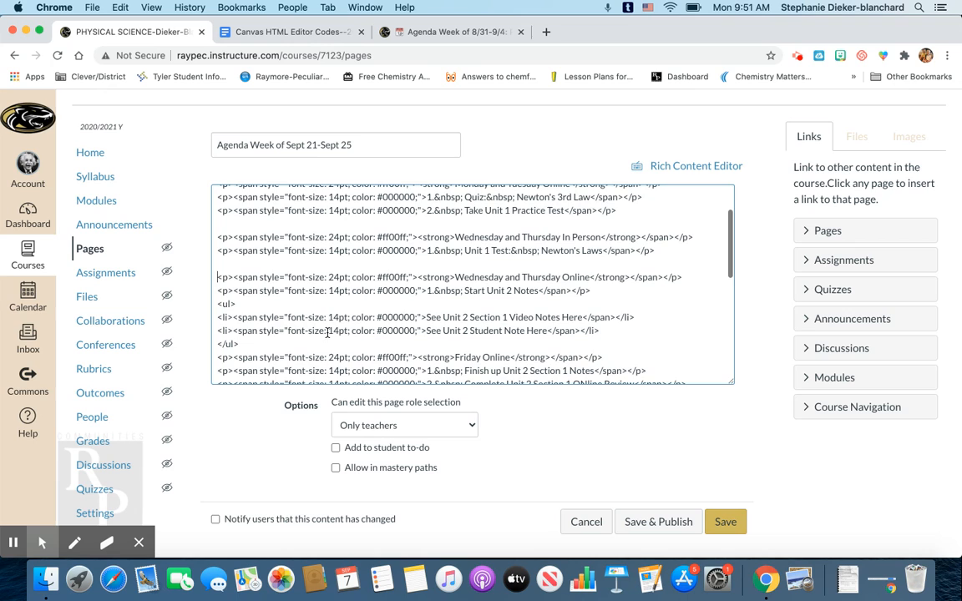
pyautogui.scroll(-2, 288, 325)
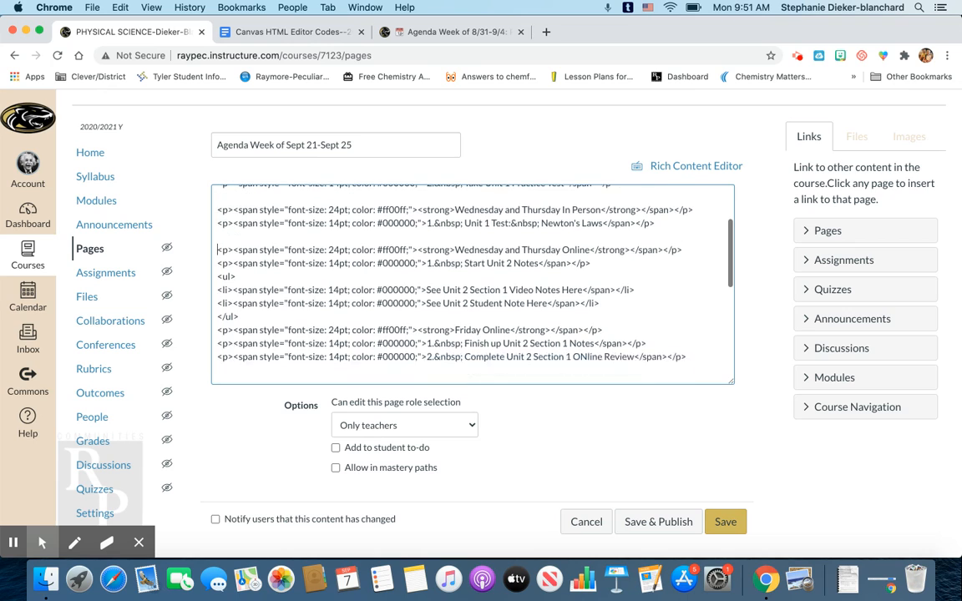
pyautogui.click(218, 304)
pyautogui.press('Return')
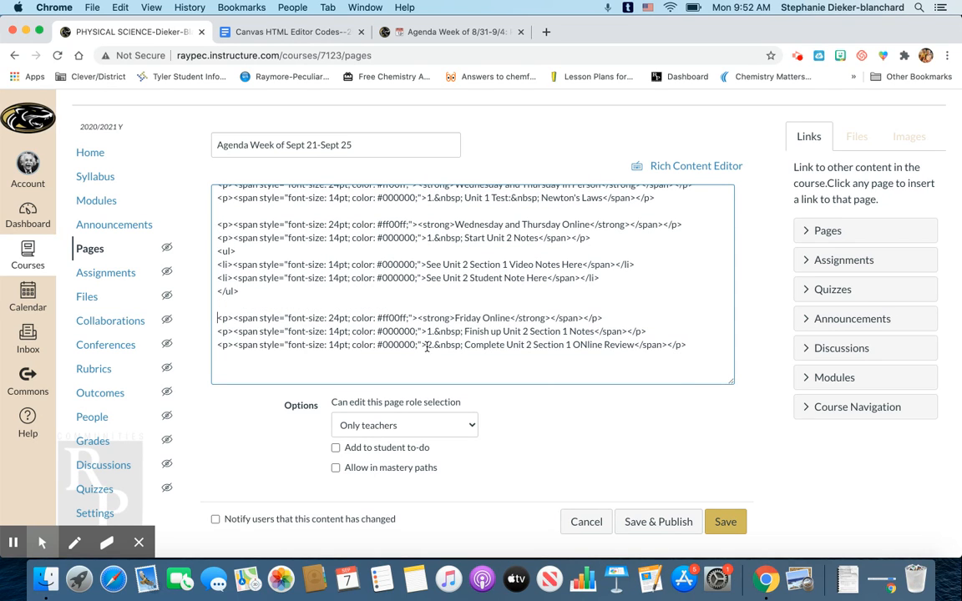
# Step: Copy the three Monday and Tuesday In Person code lines, including the heading, and delete them from the start of the code
pyautogui.scroll(1, 436, 338)
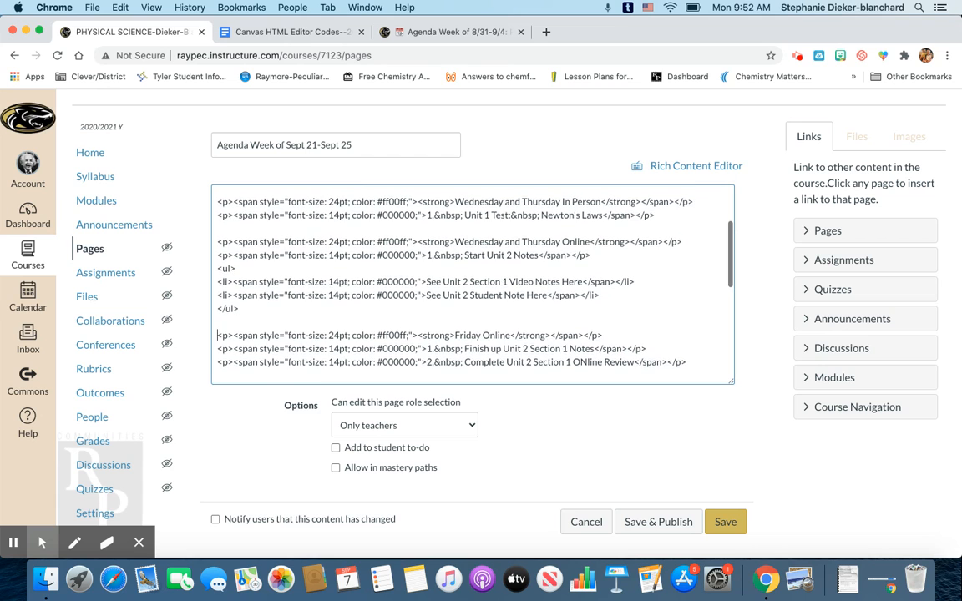
pyautogui.scroll(5, 468, 292)
pyautogui.scroll(-3, 468, 293)
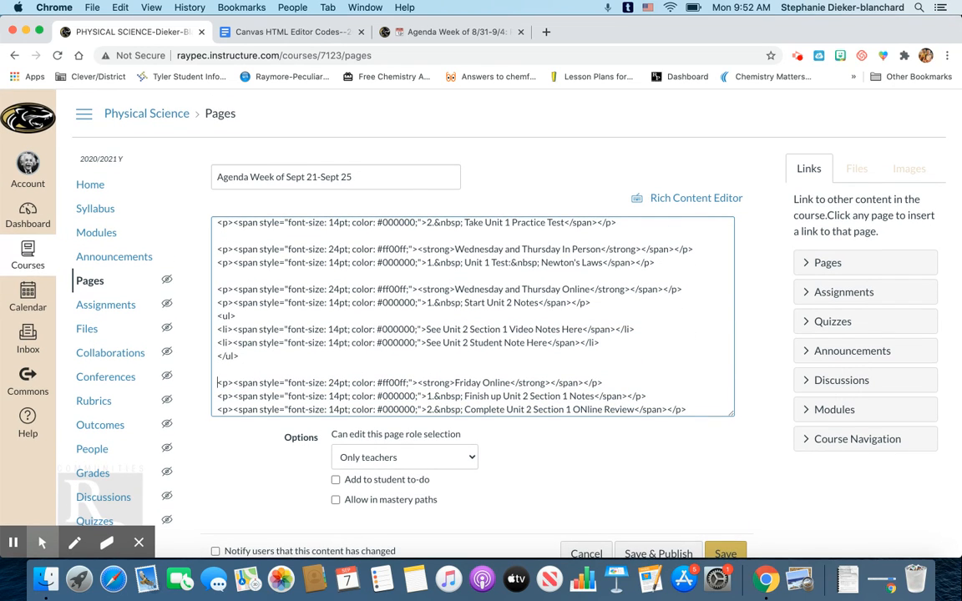
pyautogui.scroll(3, 473, 316)
pyautogui.moveTo(643, 250); pyautogui.dragTo(216, 227)
pyautogui.press('super+c')
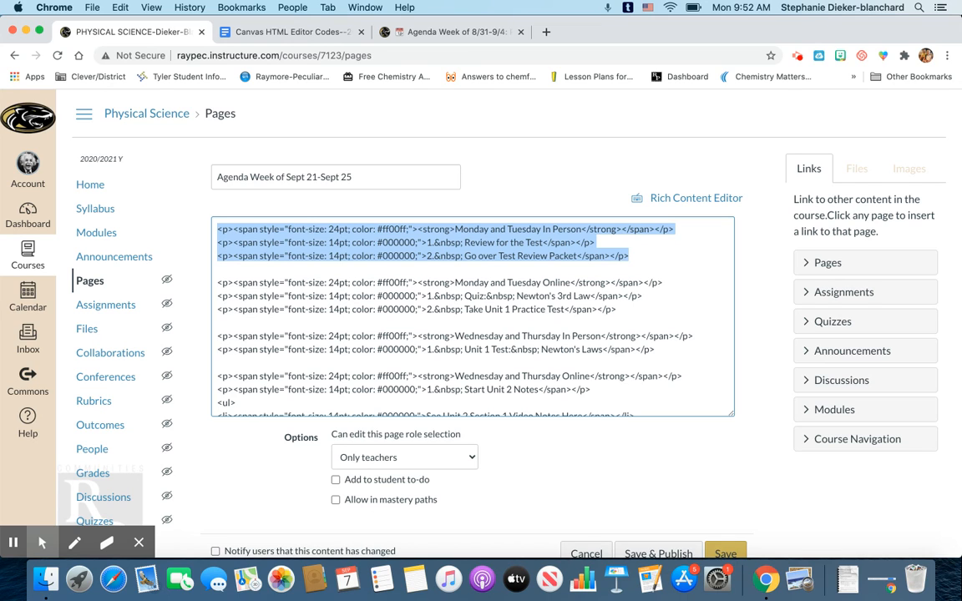
pyautogui.press('BackSpace')
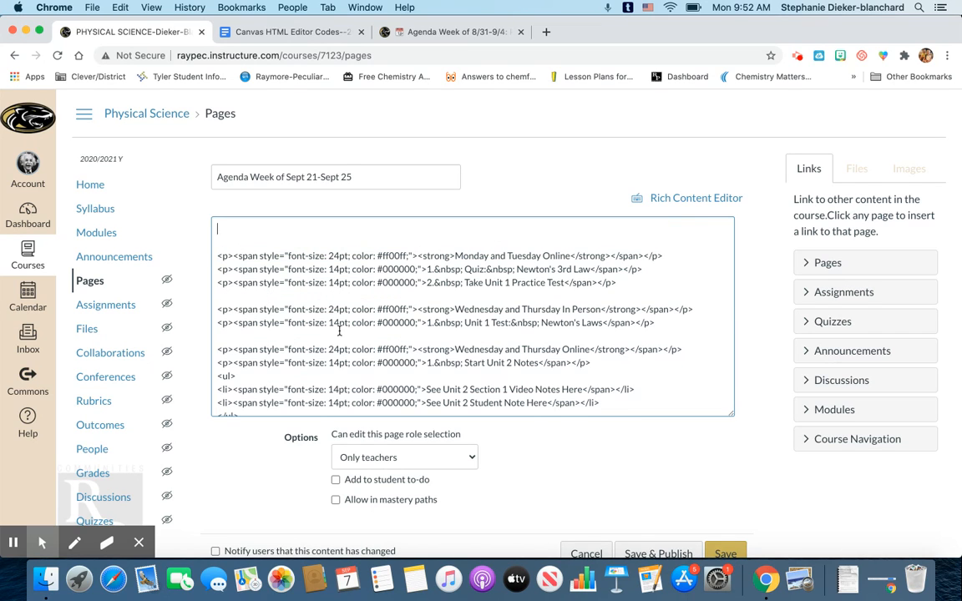
# Step: Replace the fragment-1 content placeholder with the copied Monday and Tuesday In Person agenda code
pyautogui.scroll(-3, 238, 240)
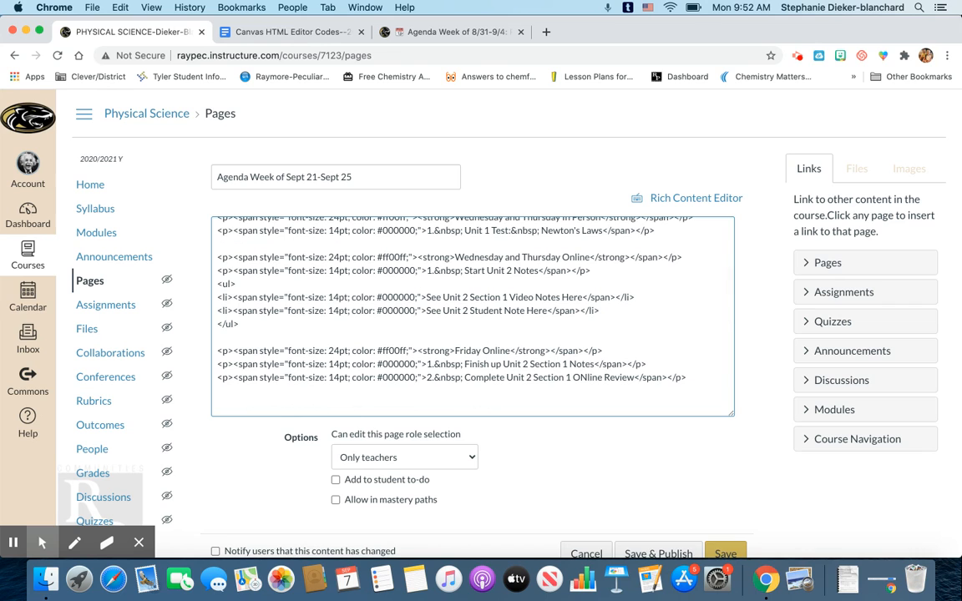
pyautogui.scroll(-3, 375, 337)
pyautogui.scroll(-3, 501, 378)
pyautogui.click(503, 323)
pyautogui.click(504, 322)
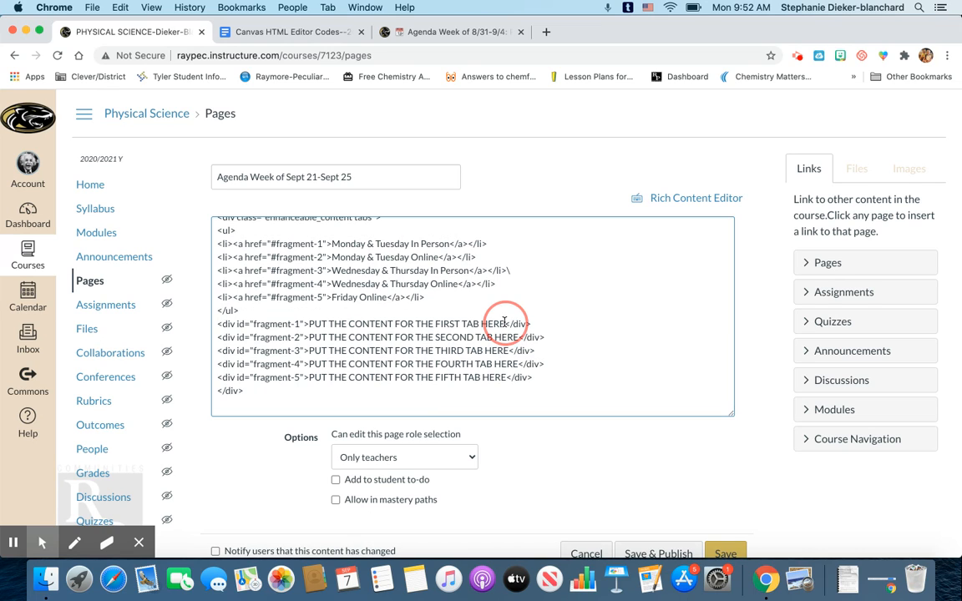
pyautogui.moveTo(505, 323); pyautogui.dragTo(472, 324)
pyautogui.click(616, 336)
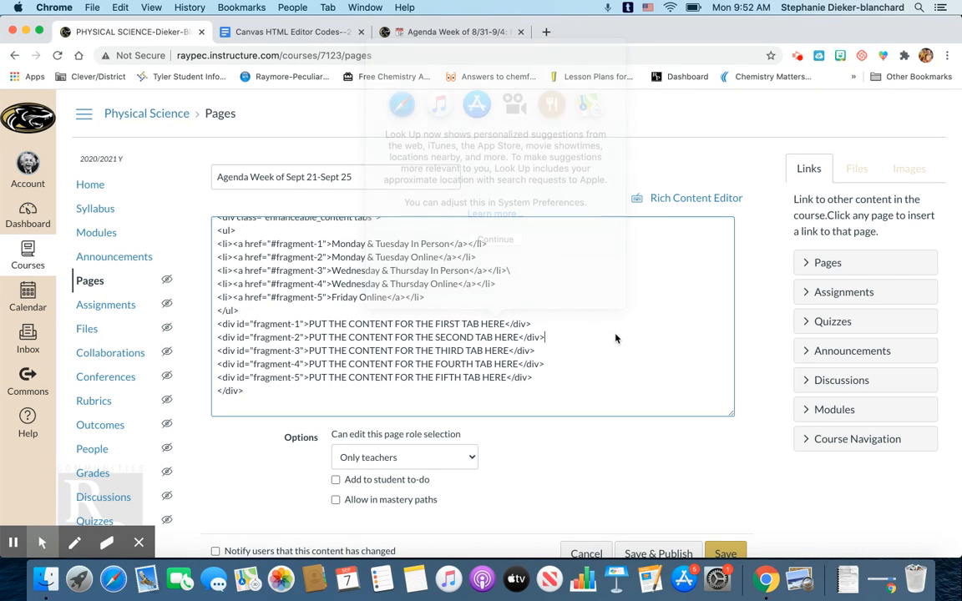
pyautogui.moveTo(504, 324); pyautogui.dragTo(311, 326)
pyautogui.press('super+v')
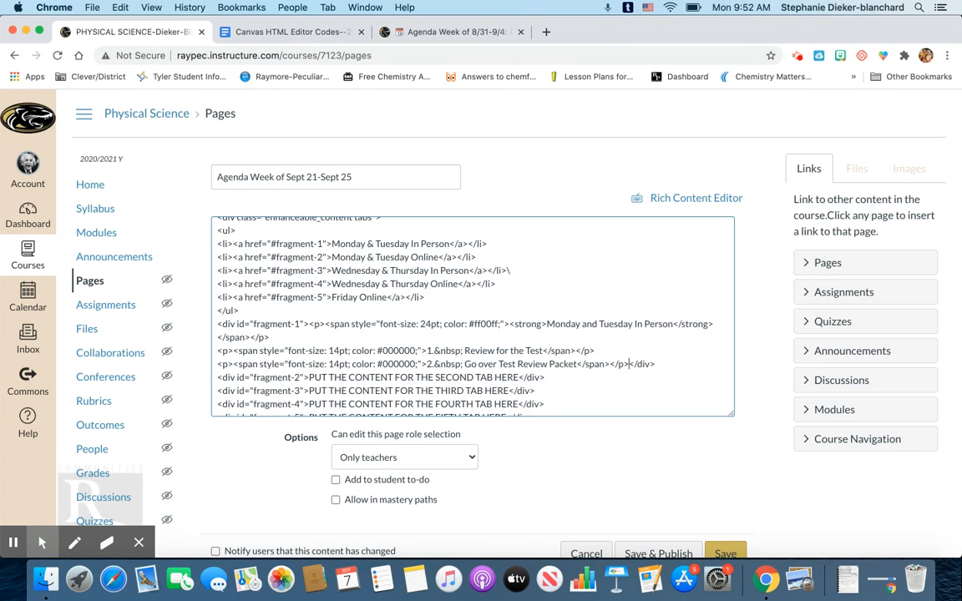
# Step: Move the three Monday and Tuesday Online code lines, including the heading, into fragment-2 in place of its content placeholder
pyautogui.scroll(-5, 328, 316)
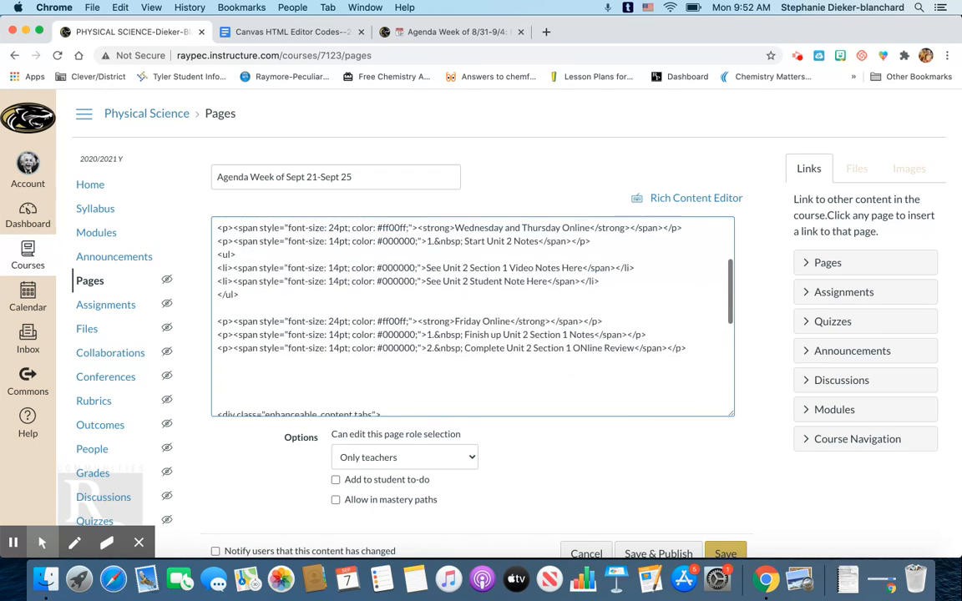
pyautogui.moveTo(635, 281); pyautogui.dragTo(207, 248)
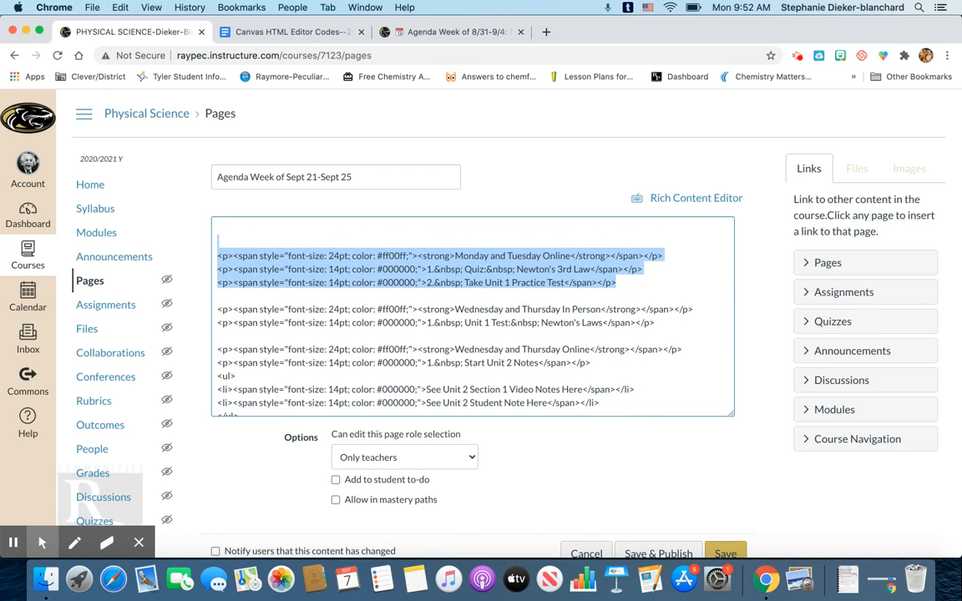
pyautogui.click(262, 247)
pyautogui.moveTo(633, 279); pyautogui.dragTo(204, 256)
pyautogui.press('super+x')
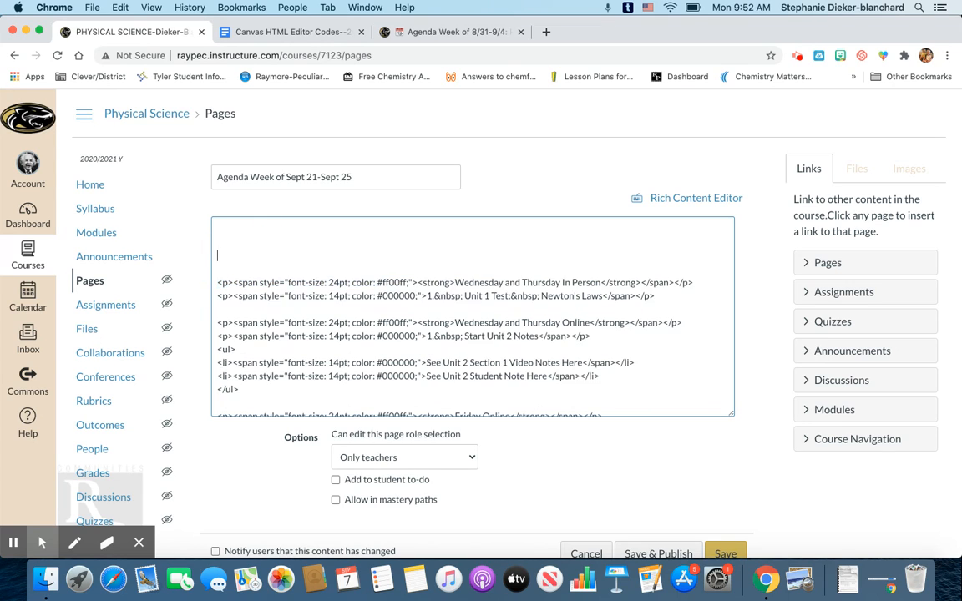
pyautogui.scroll(5, 340, 315)
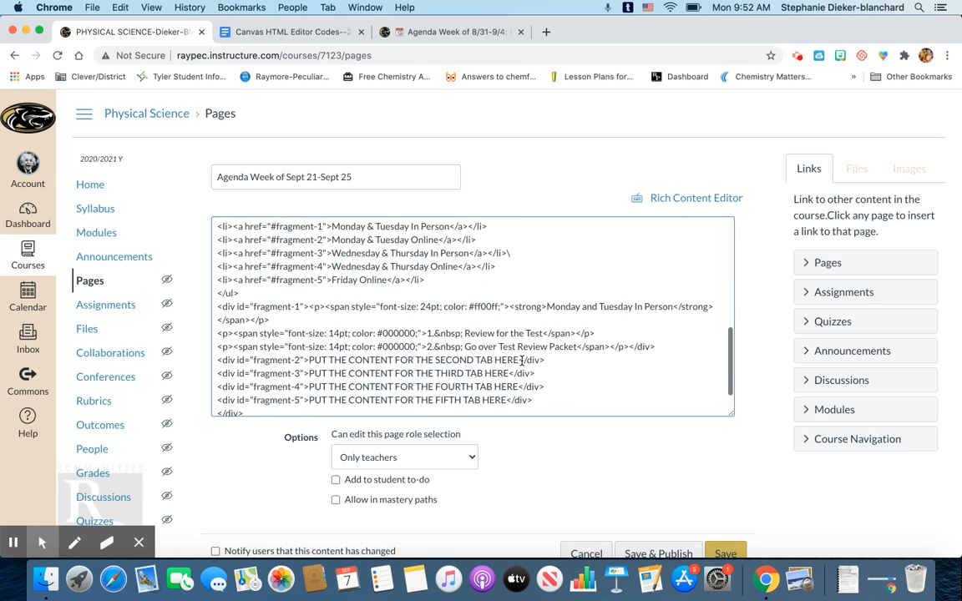
pyautogui.moveTo(517, 360); pyautogui.dragTo(311, 360)
pyautogui.press('super+v')
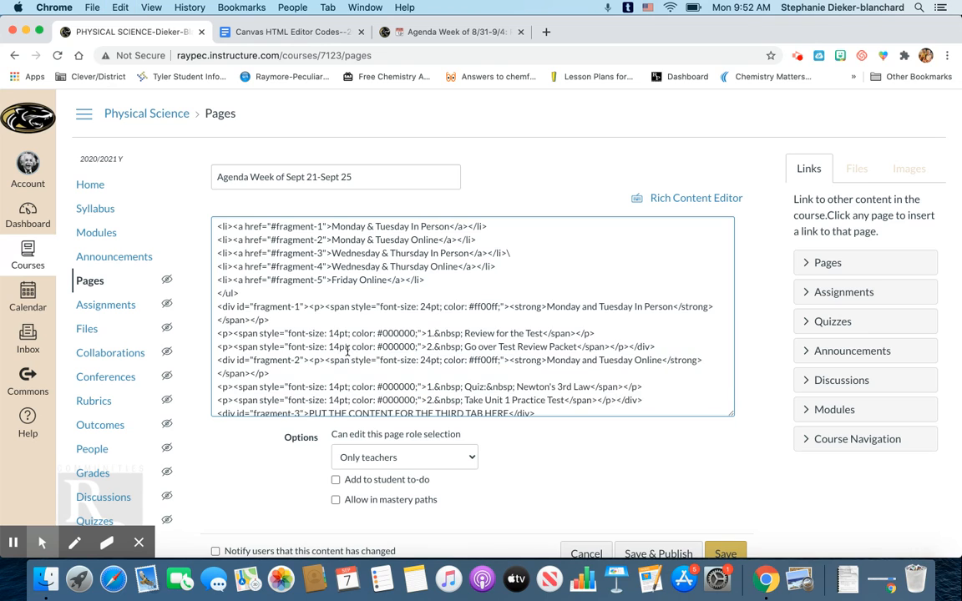
# Step: Move the two Wednesday and Thursday In Person code lines into fragment-3 in place of its content placeholder
pyautogui.scroll(-5, 347, 351)
pyautogui.moveTo(656, 252); pyautogui.dragTo(219, 240)
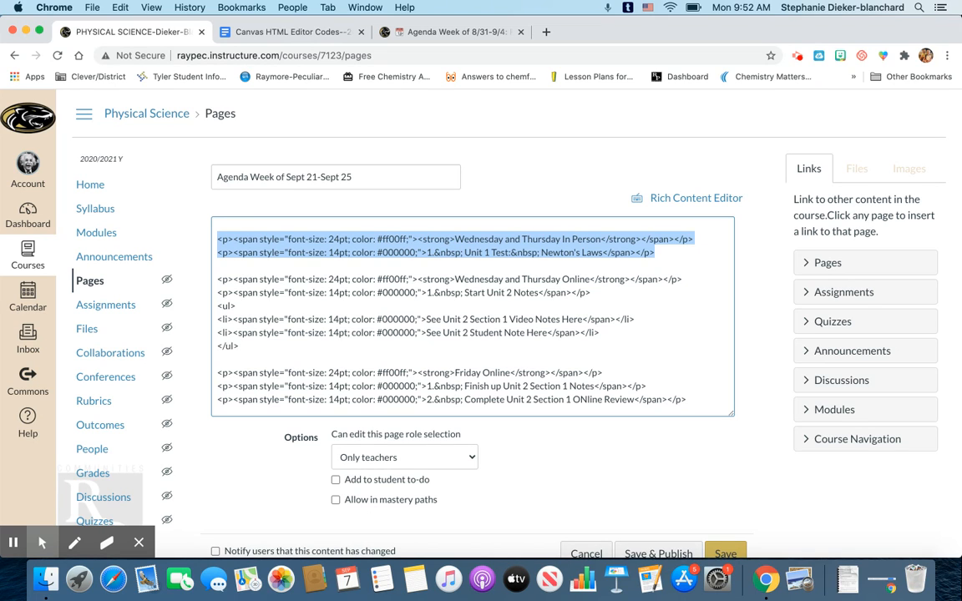
pyautogui.press('BackSpace')
pyautogui.scroll(-10, 326, 270)
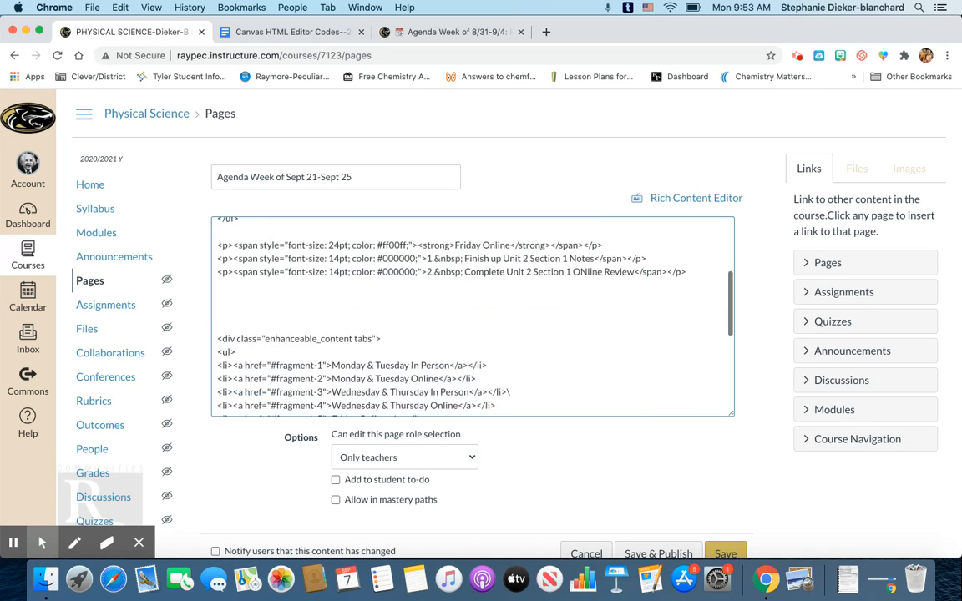
pyautogui.moveTo(509, 315); pyautogui.dragTo(307, 317)
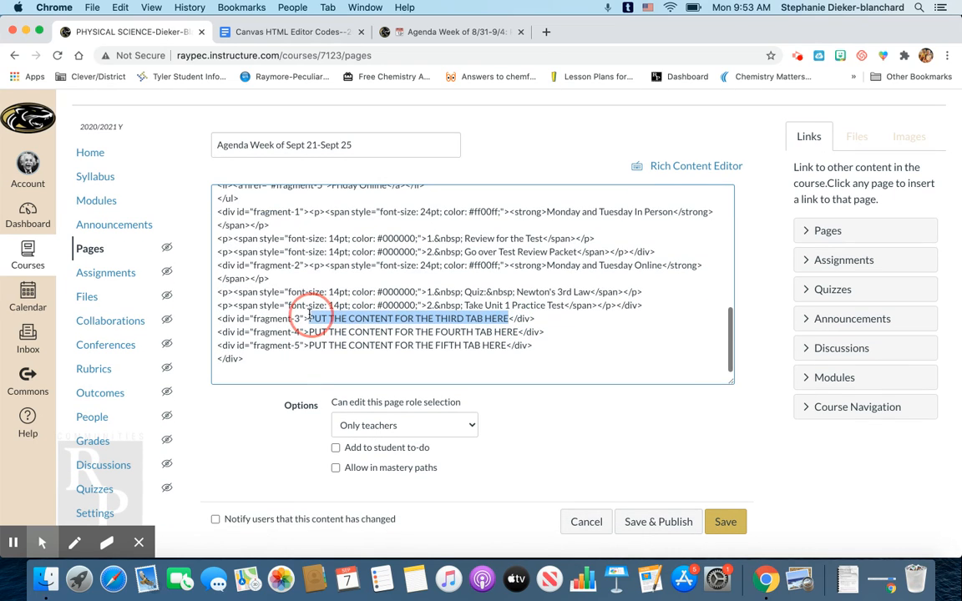
pyautogui.press('super+v')
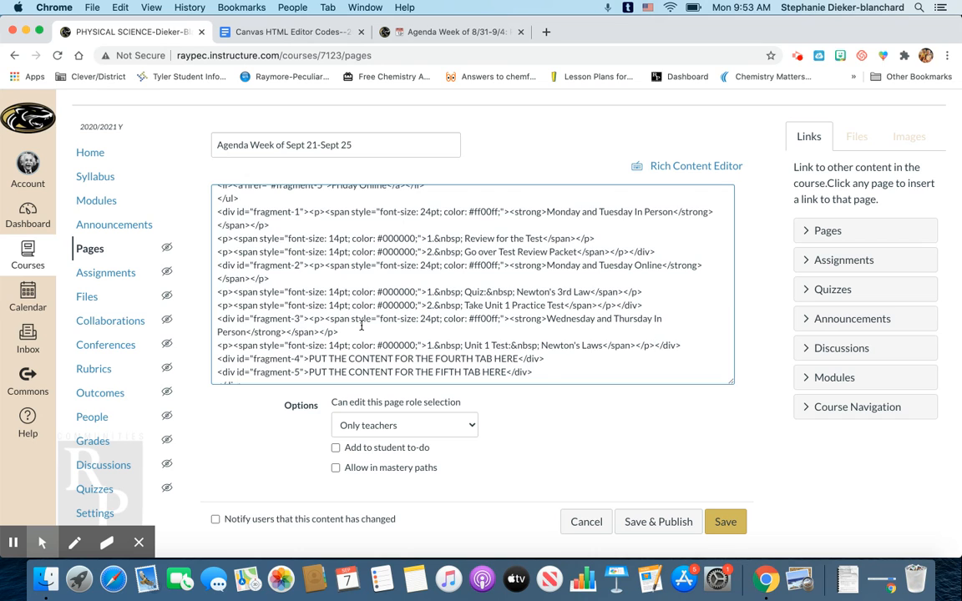
# Step: Move the Wednesday and Thursday Online code, from its heading through the closing list tag, into fragment-4 in place of its content placeholder
pyautogui.scroll(10, 361, 326)
pyautogui.moveTo(239, 344); pyautogui.dragTo(208, 273)
pyautogui.press('BackSpace')
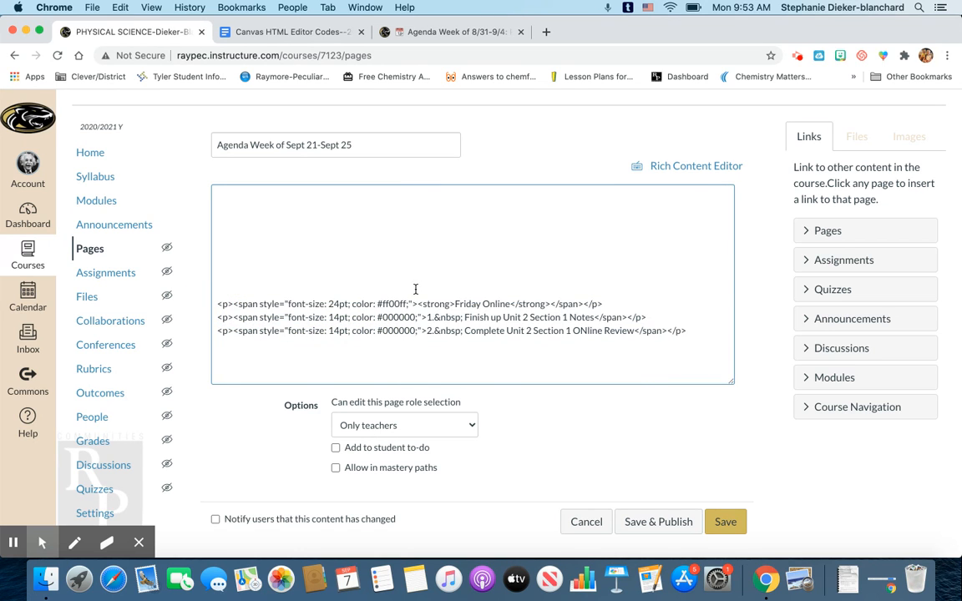
pyautogui.scroll(5, 415, 290)
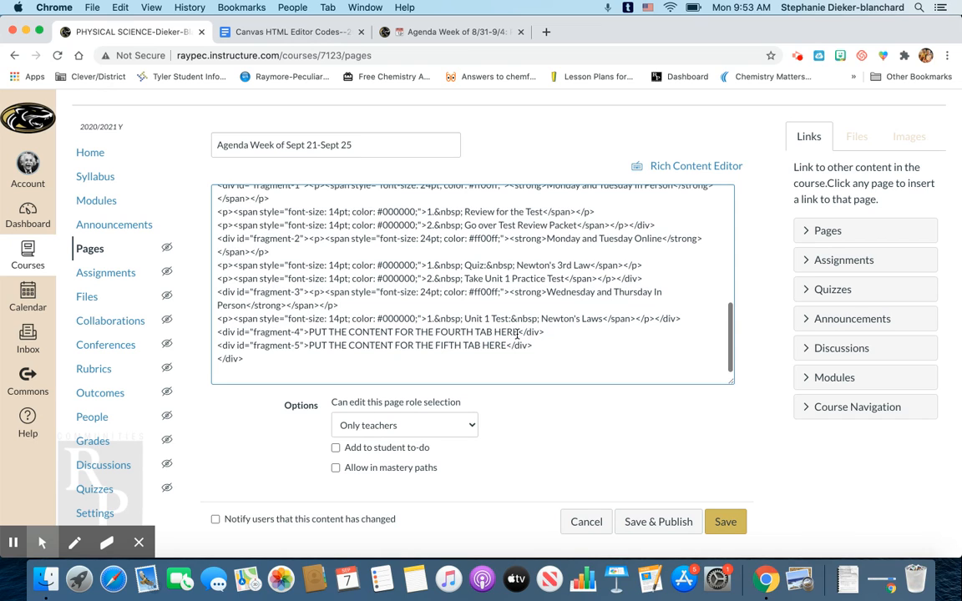
pyautogui.moveTo(518, 332); pyautogui.dragTo(310, 331)
pyautogui.press('cmd+v')
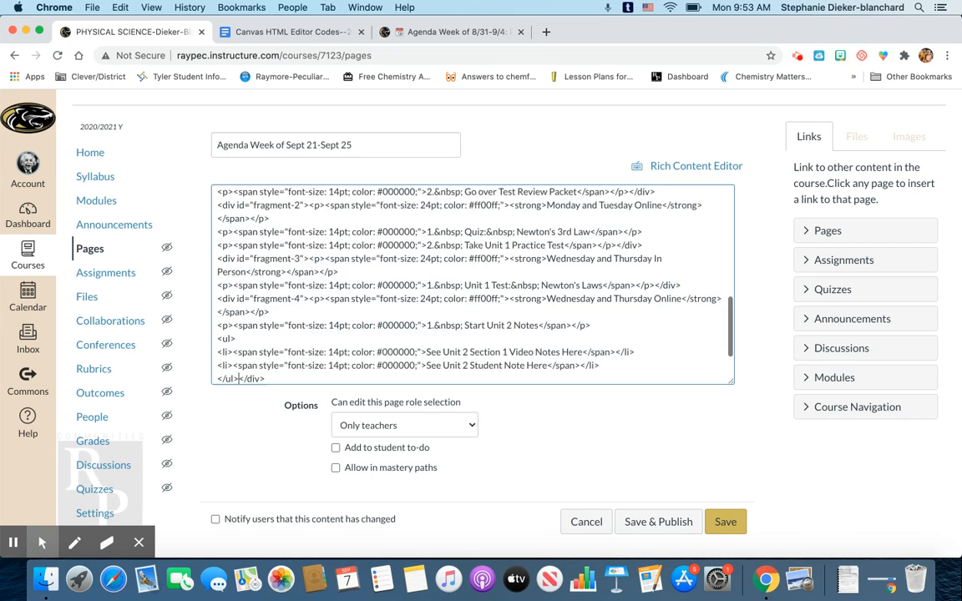
# Step: Move the three Friday Online code lines, including the heading, into fragment-5 over its content placeholder text
pyautogui.scroll(5, 325, 307)
pyautogui.moveTo(684, 331); pyautogui.dragTo(210, 305)
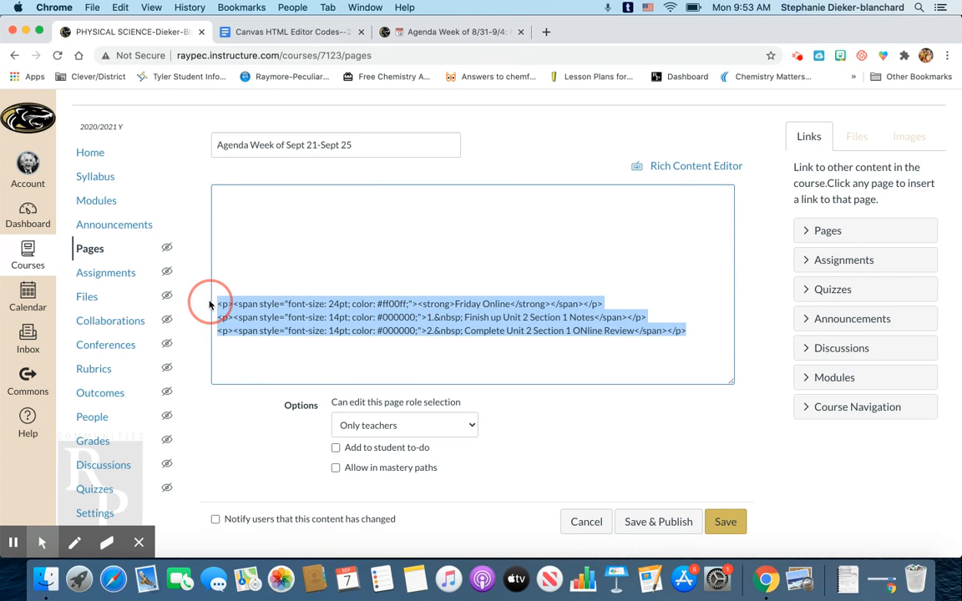
pyautogui.press('cmd+x')
pyautogui.scroll(-10, 452, 347)
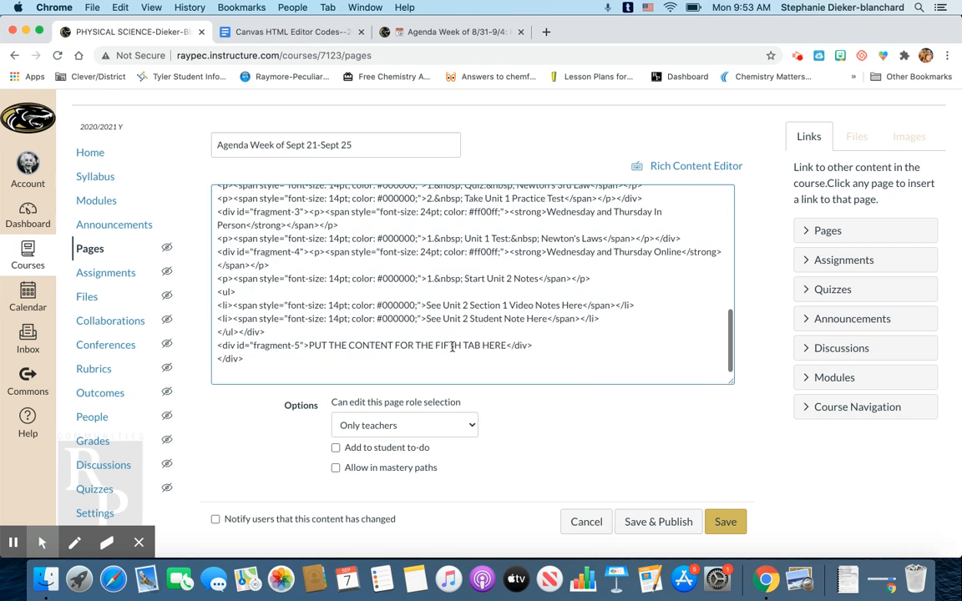
pyautogui.moveTo(493, 345); pyautogui.dragTo(314, 346)
pyautogui.press('super+v')
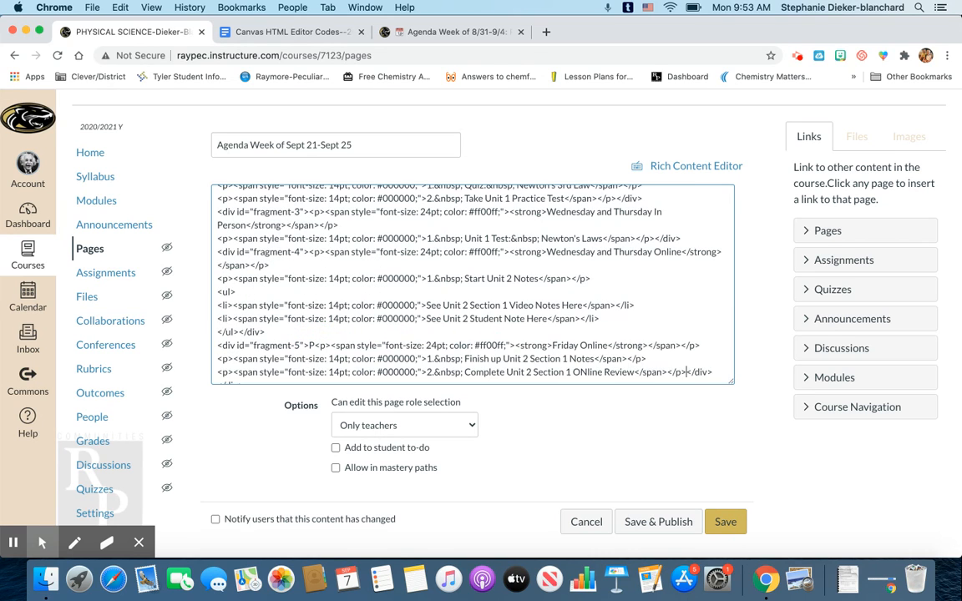
# Step: Delete all the blank lines above the opening enhanceable_content tabs div so it starts the page code
pyautogui.scroll(2, 298, 400)
pyautogui.scroll(10, 261, 328)
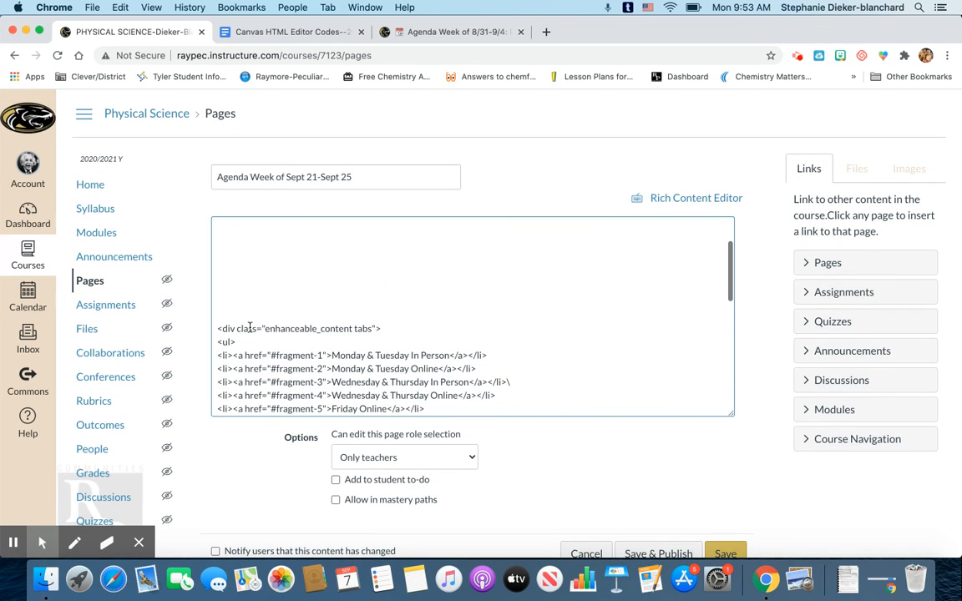
pyautogui.click(221, 333)
pyautogui.press('BackSpace')
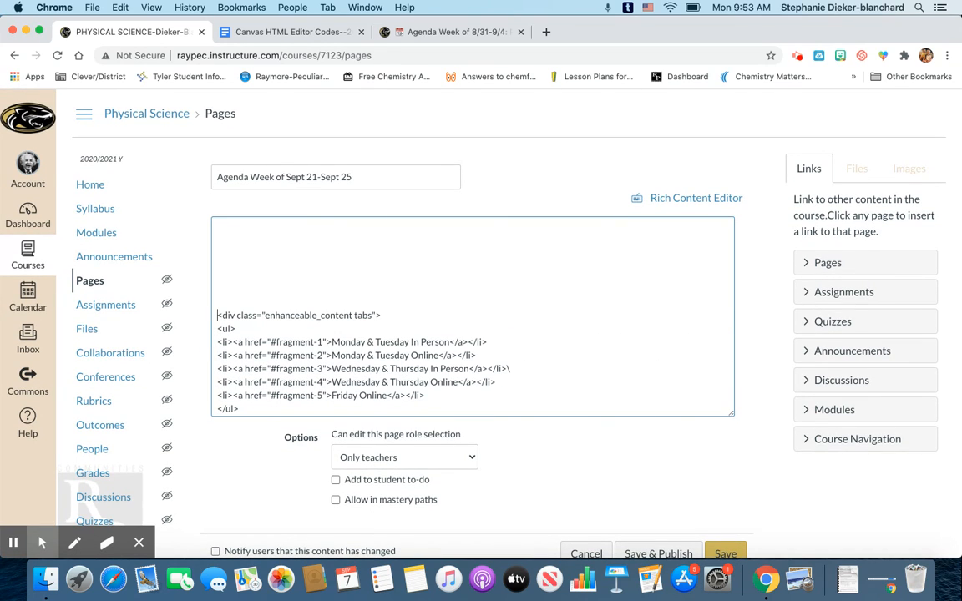
pyautogui.press('BackSpace')
pyautogui.press('BackSpace')
pyautogui.press('BackSpace')
pyautogui.press('BackSpace')
pyautogui.press('BackSpace')
pyautogui.press('BackSpace')
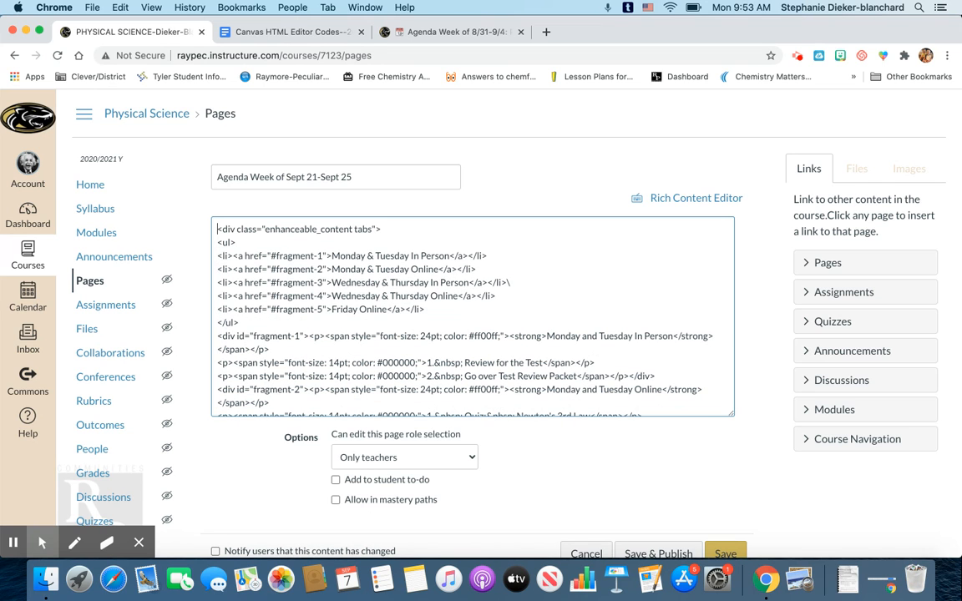
# Step: Switch the page to the Rich Content Editor and delete the stray backslash below the Wednesday & Thursday In Person list item
pyautogui.scroll(-10, 467, 367)
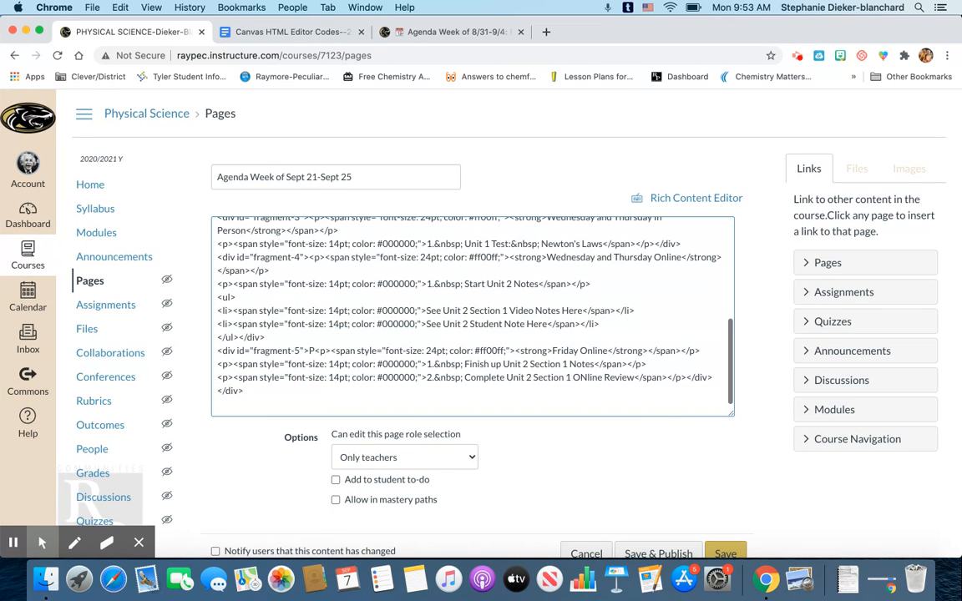
pyautogui.scroll(-1, 577, 432)
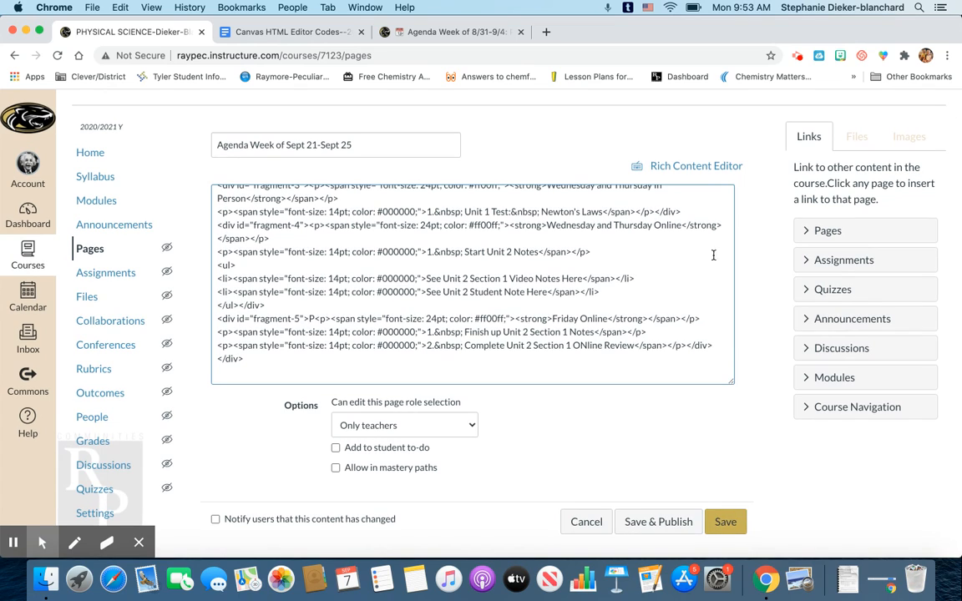
pyautogui.click(693, 165)
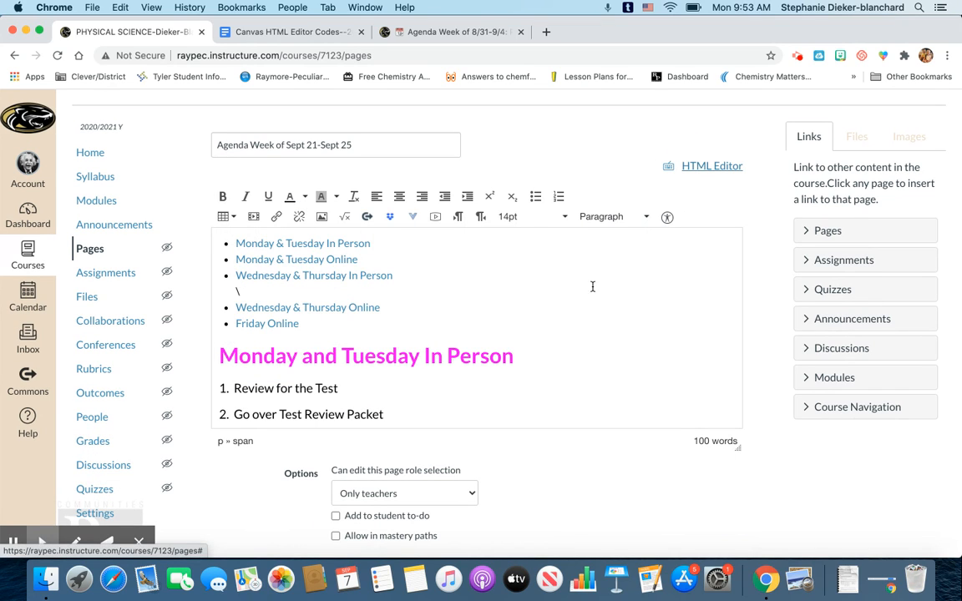
pyautogui.click(255, 298)
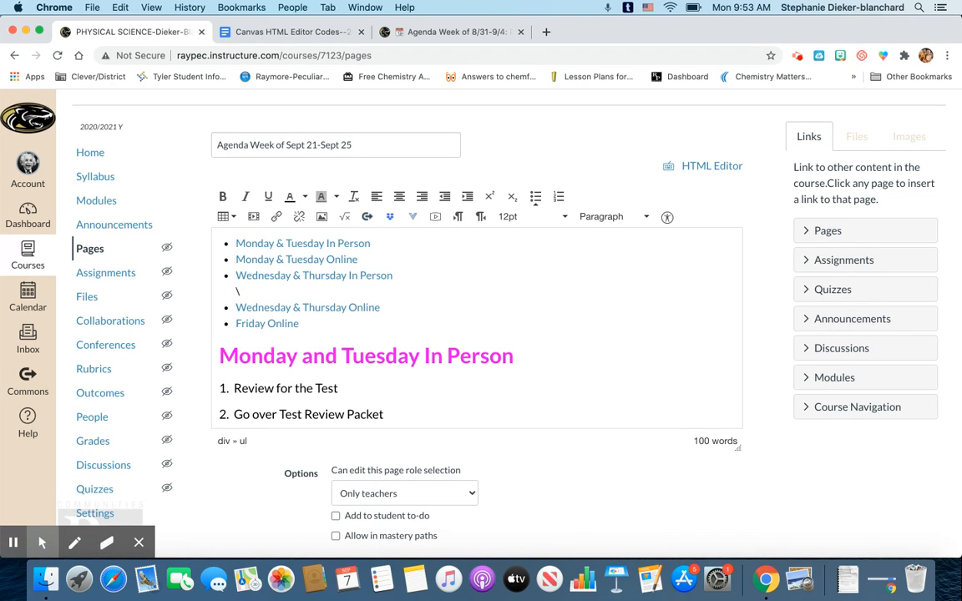
pyautogui.press('BackSpace')
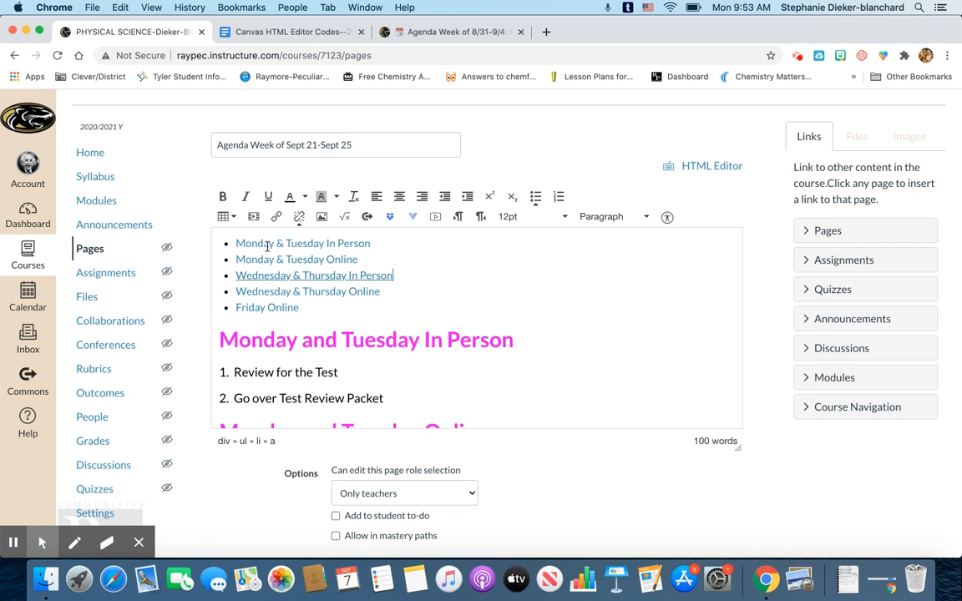
# Step: Look through the rest of the agenda content and save the page without publishing it
pyautogui.scroll(-10, 291, 344)
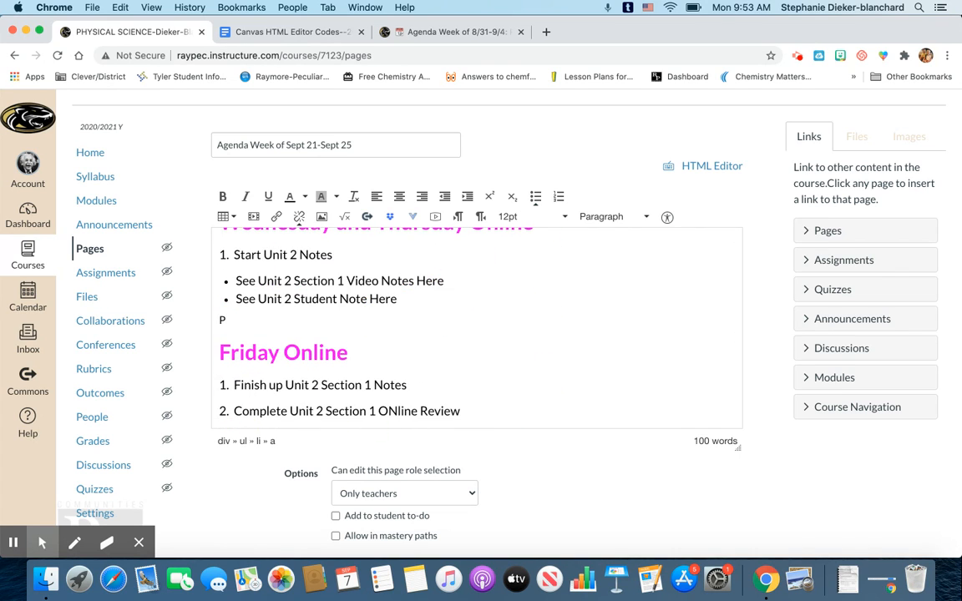
pyautogui.scroll(-2, 458, 294)
pyautogui.click(728, 519)
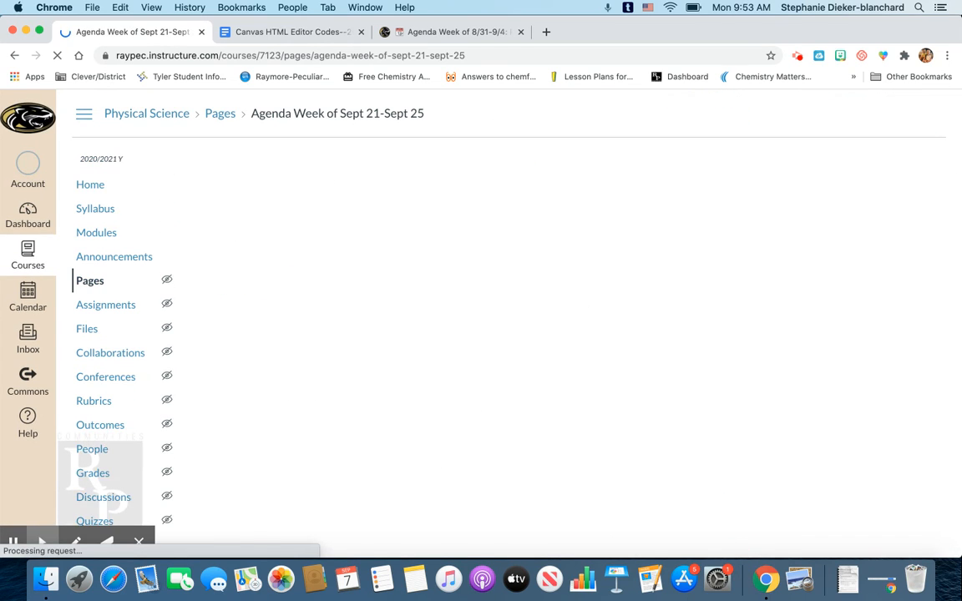
# Step: View each of the five agenda tabs on the saved page to check its content, ending on Monday & Tuesday In Person
pyautogui.click(372, 271)
pyautogui.click(518, 272)
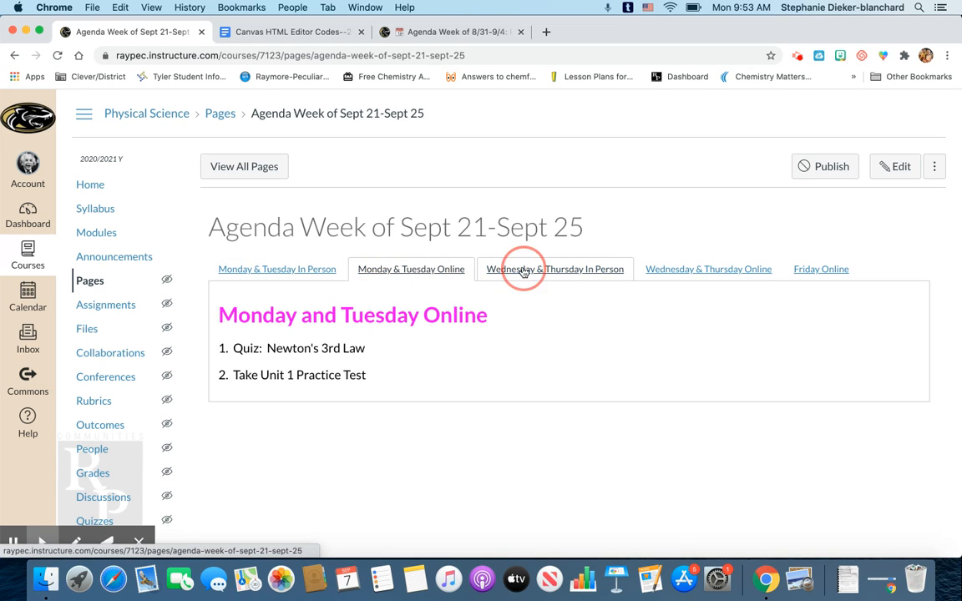
pyautogui.click(710, 269)
pyautogui.click(810, 268)
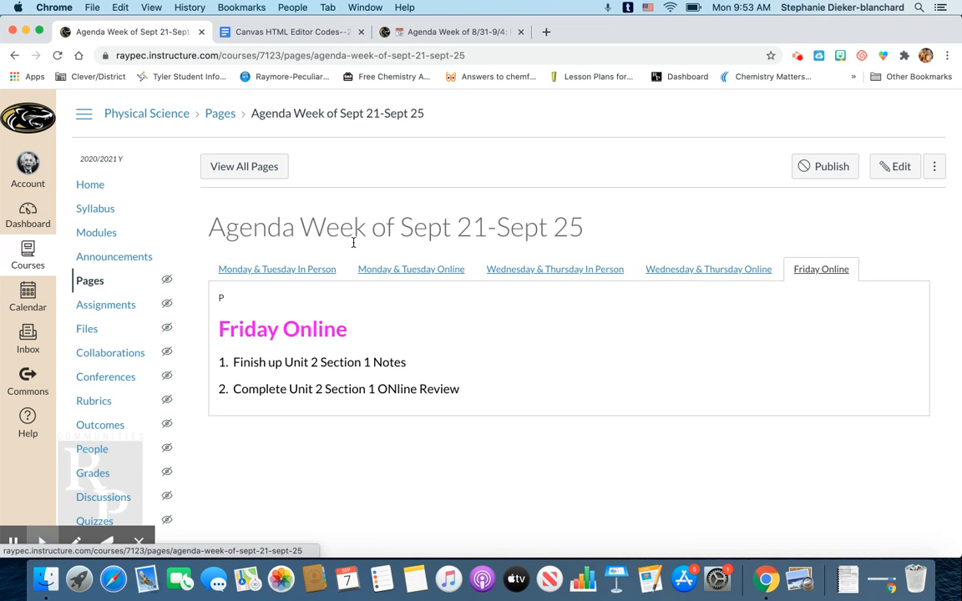
pyautogui.click(284, 267)
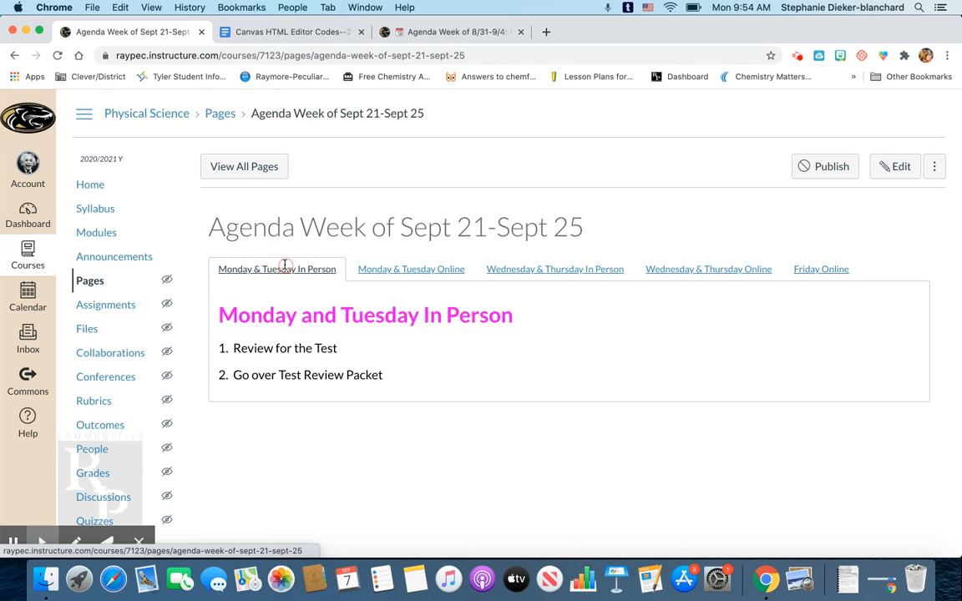
# Step: Reopen the agenda page for editing and delete the stray letter P above the Friday Online heading
pyautogui.click(885, 171)
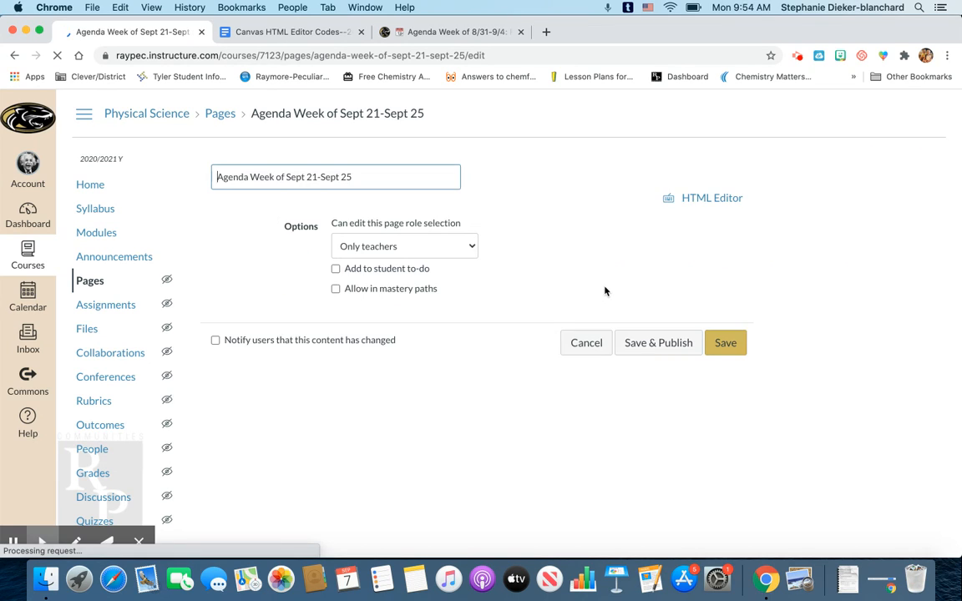
pyautogui.scroll(-3, 462, 404)
pyautogui.scroll(-5, 462, 404)
pyautogui.click(270, 378)
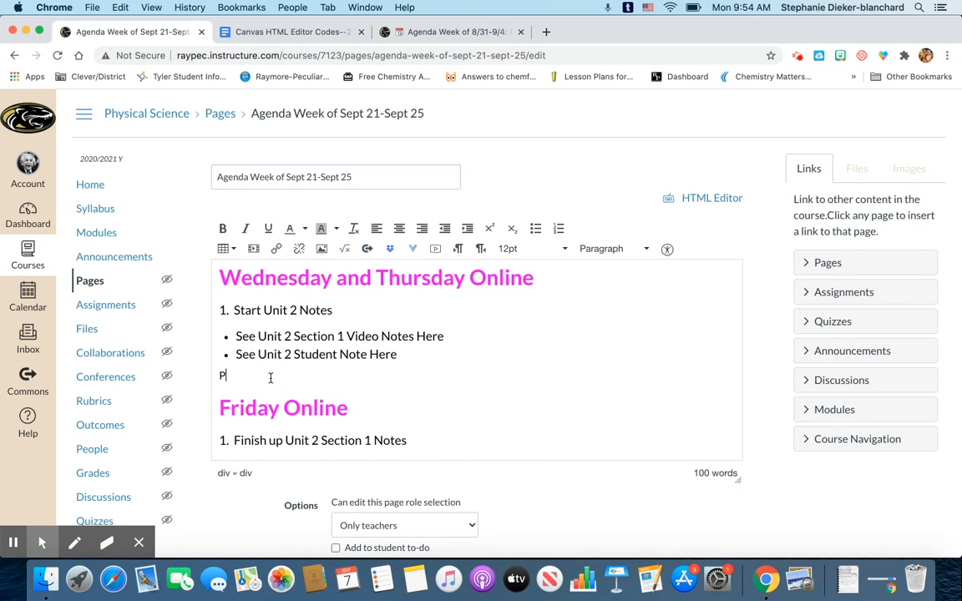
pyautogui.scroll(-2, 548, 404)
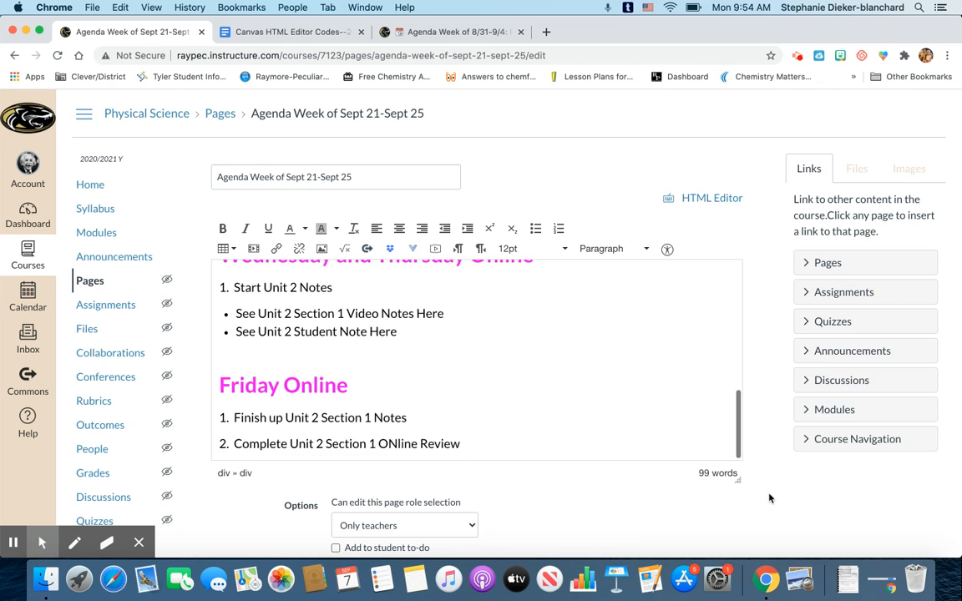
# Step: Save the agenda page without publishing it and view its Friday Online agenda
pyautogui.scroll(-3, 745, 509)
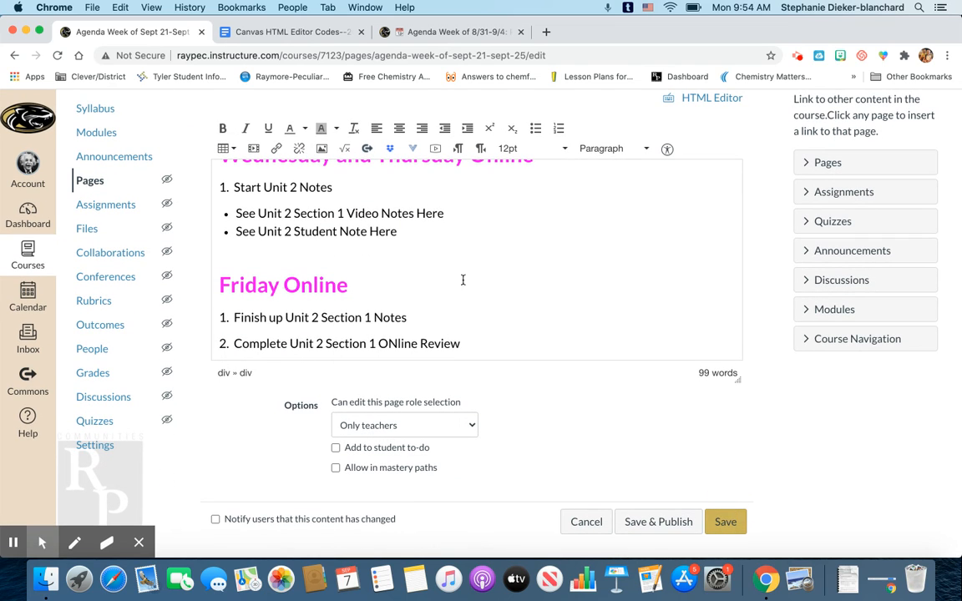
pyautogui.click(727, 527)
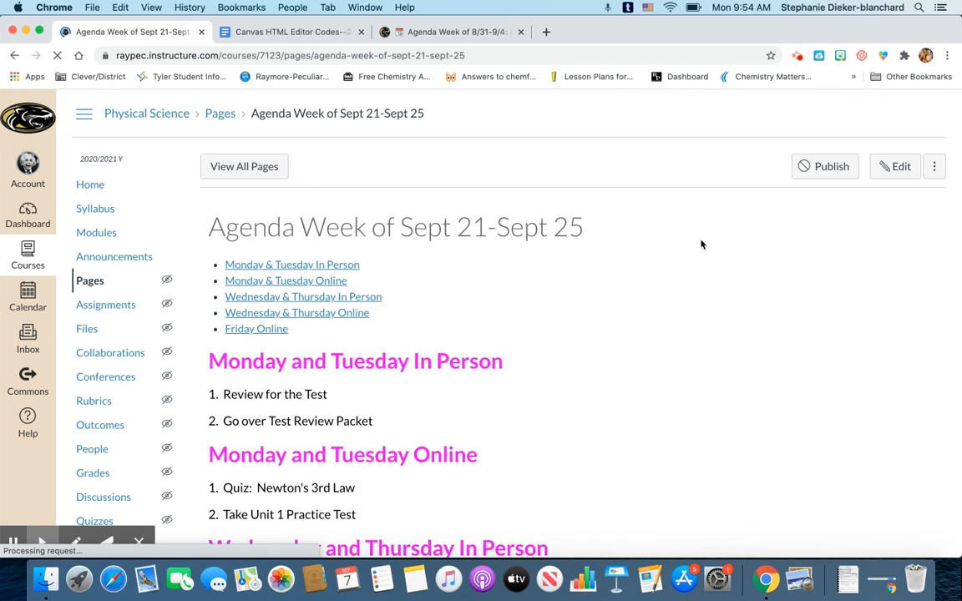
pyautogui.click(823, 268)
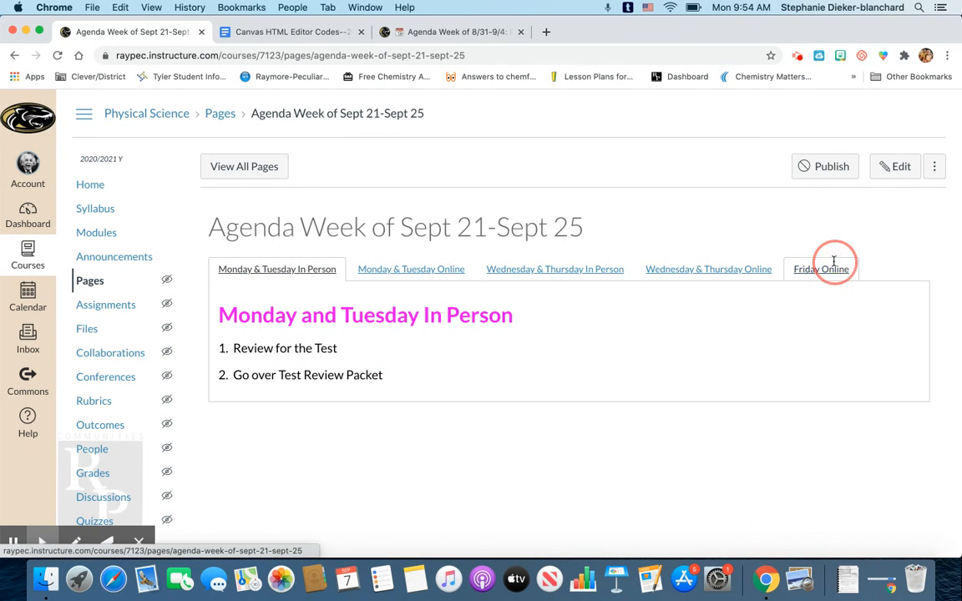
# Step: Reopen the agenda page for editing and copy the web address of the course quiz Forces and Motion: PhET Simulation Online Lab
pyautogui.click(898, 166)
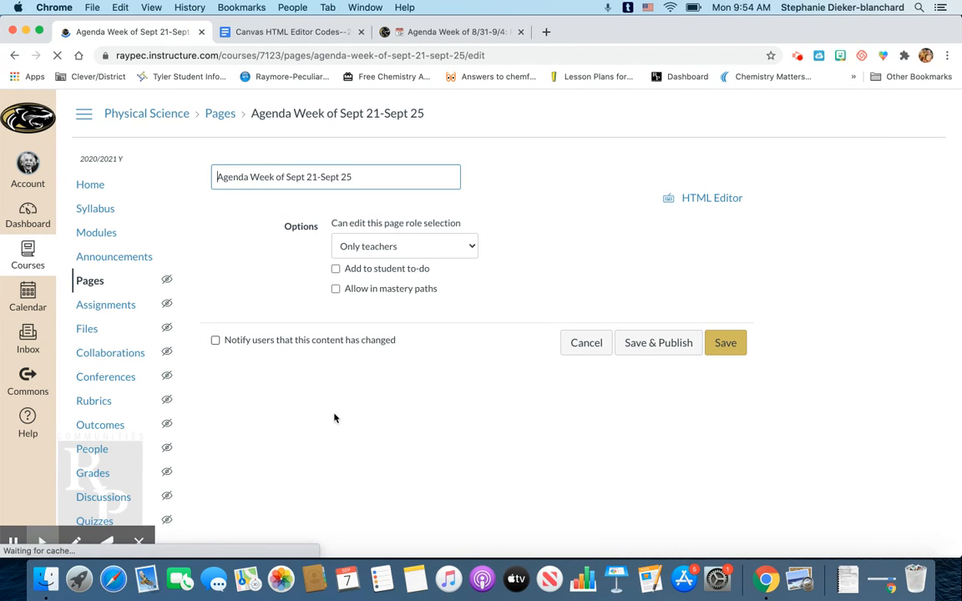
pyautogui.click(455, 32)
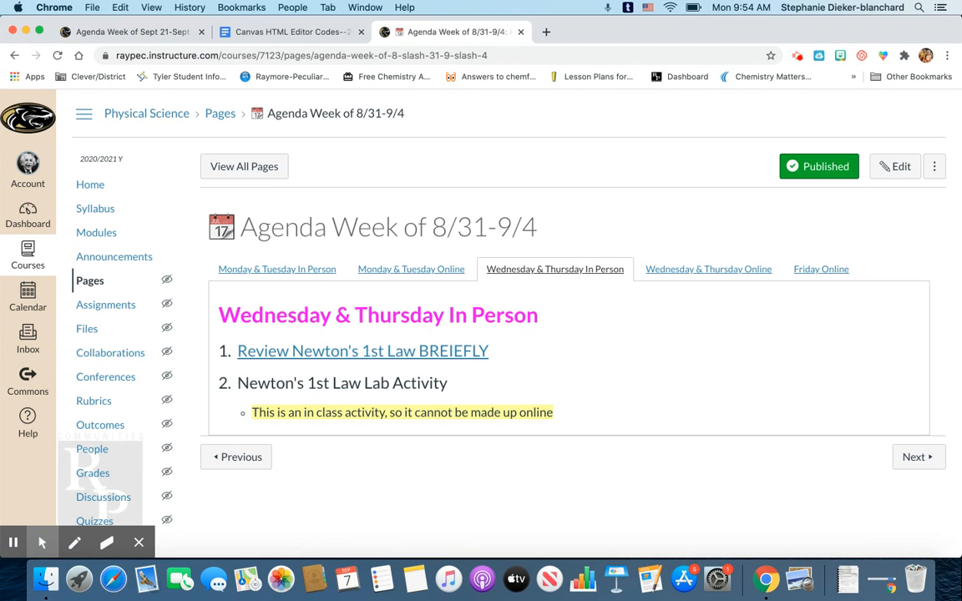
pyautogui.click(112, 32)
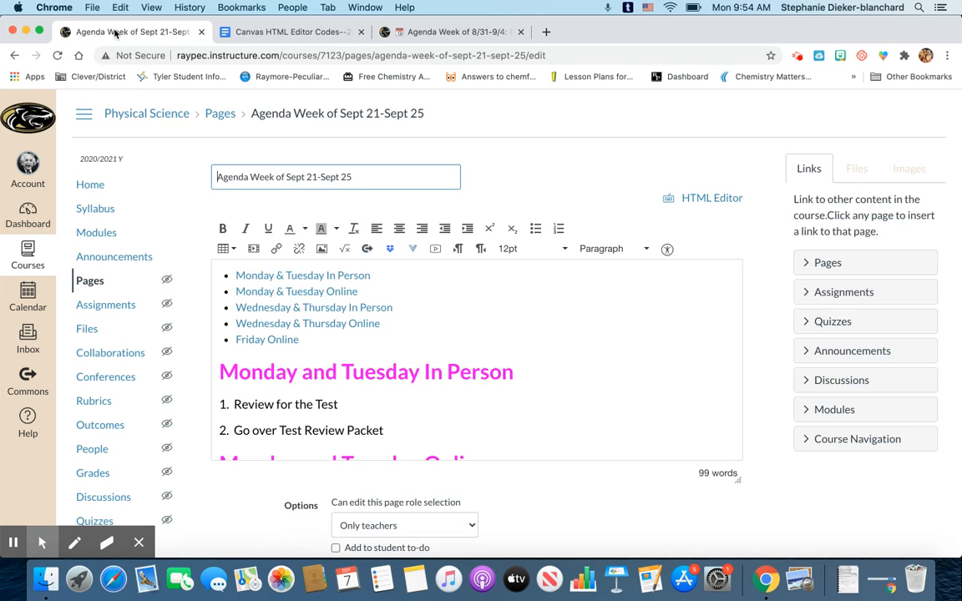
pyautogui.click(421, 32)
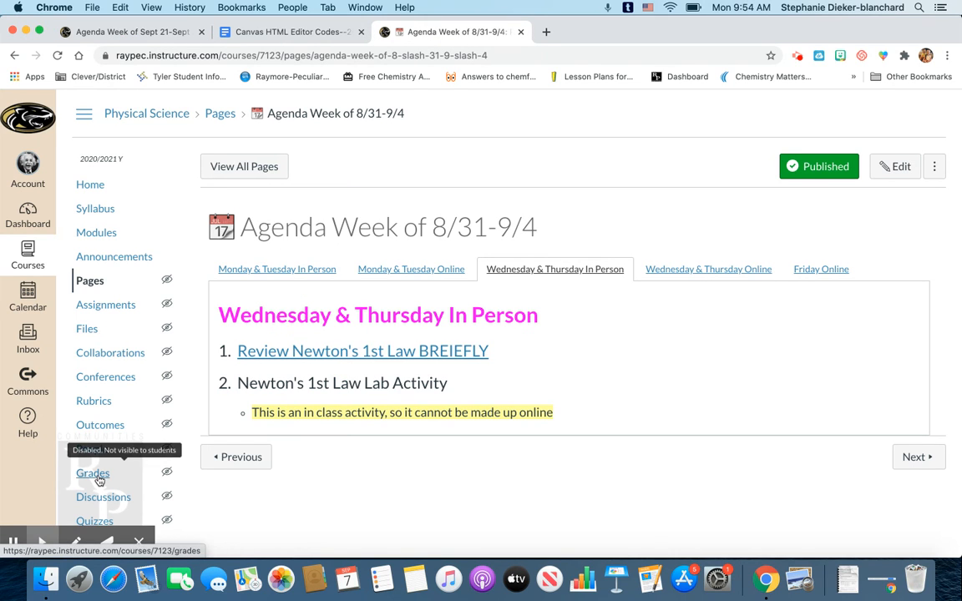
pyautogui.scroll(-1, 96, 514)
pyautogui.click(95, 514)
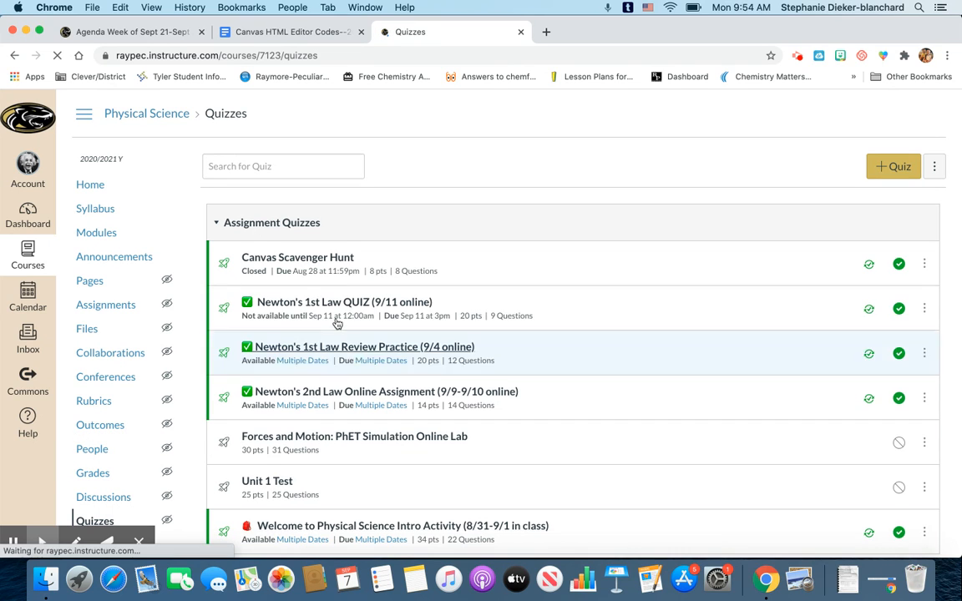
pyautogui.click(284, 436)
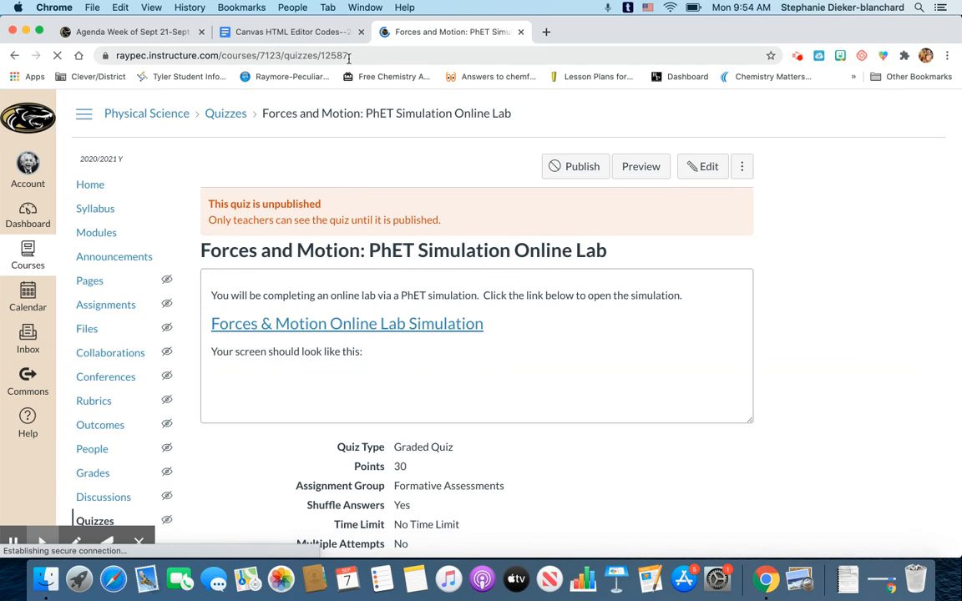
pyautogui.click(355, 51)
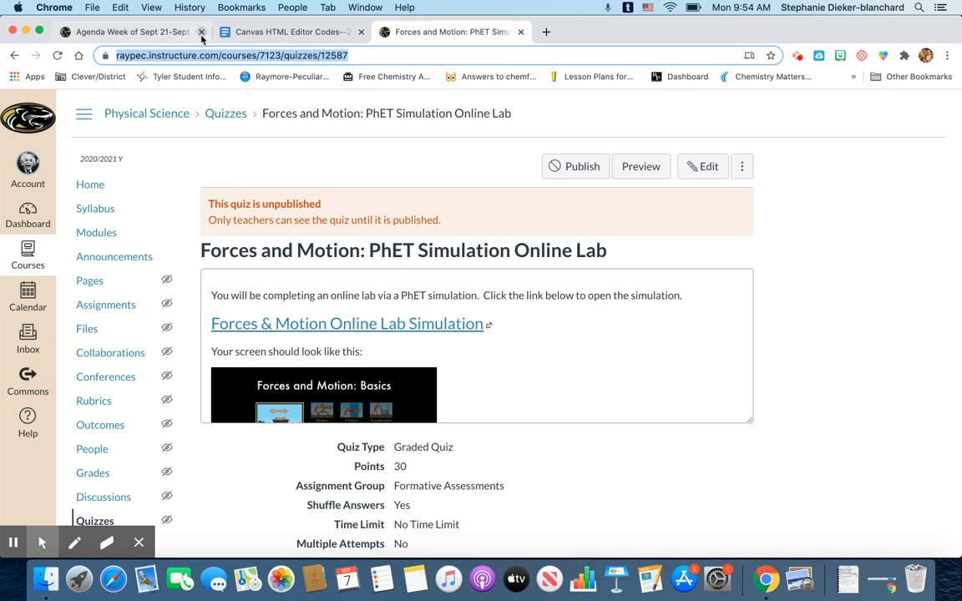
# Step: Link the text "Quiz: Newton's 3rd Law" under Monday and Tuesday Online to the copied quiz address
pyautogui.click(149, 35)
pyautogui.scroll(-5, 453, 348)
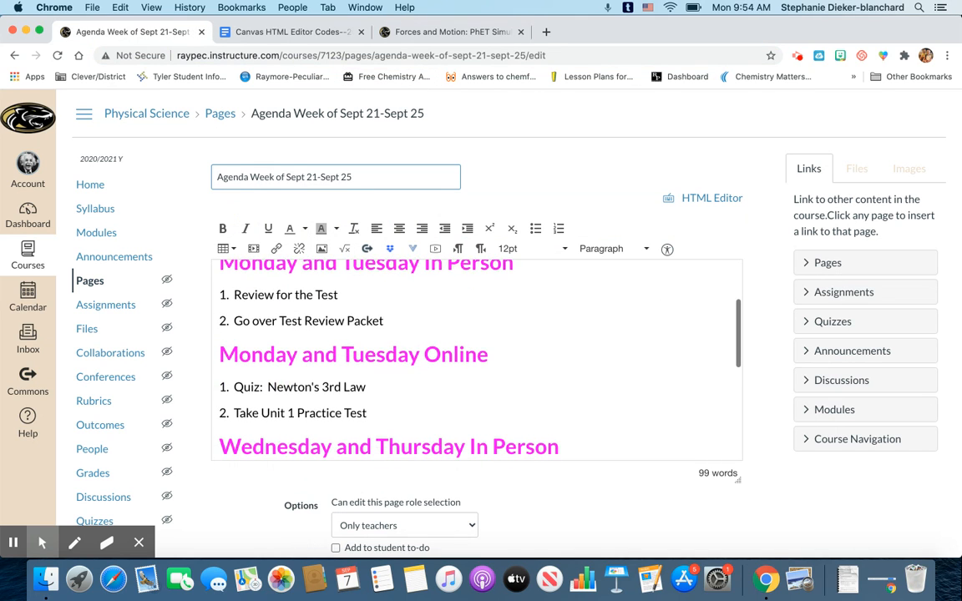
pyautogui.moveTo(365, 357); pyautogui.dragTo(235, 355)
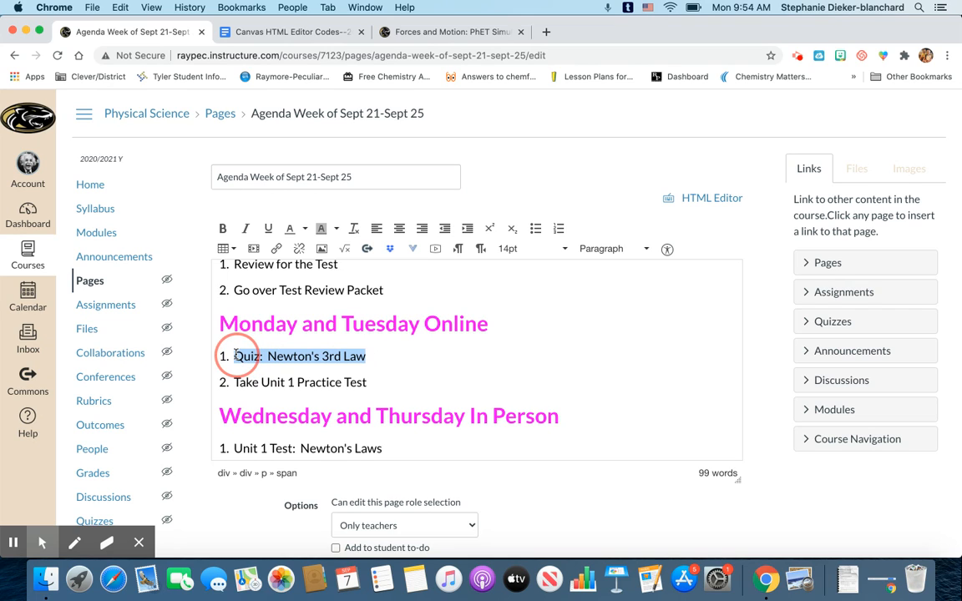
pyautogui.click(276, 249)
pyautogui.press('super+v')
pyautogui.click(558, 369)
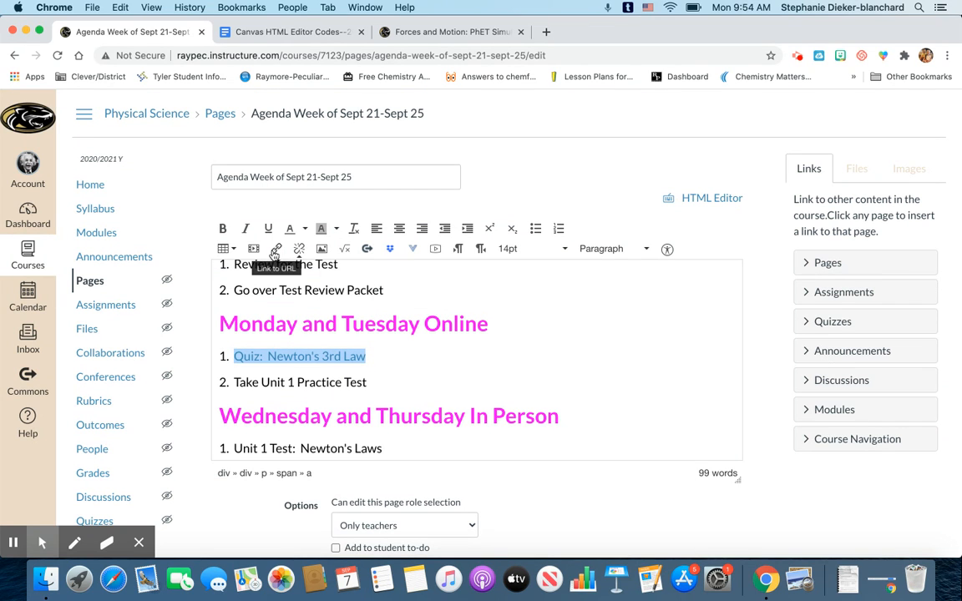
# Step: Save the agenda page, test the Quiz: Newton's 3rd Law link under Monday & Tuesday Online, and return to the agenda
pyautogui.scroll(-10, 580, 375)
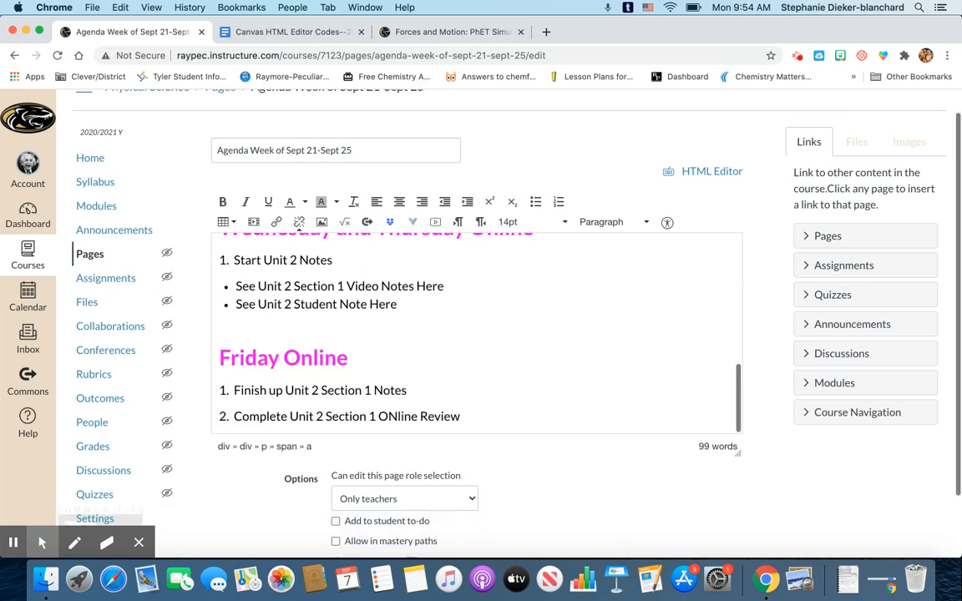
pyautogui.click(726, 522)
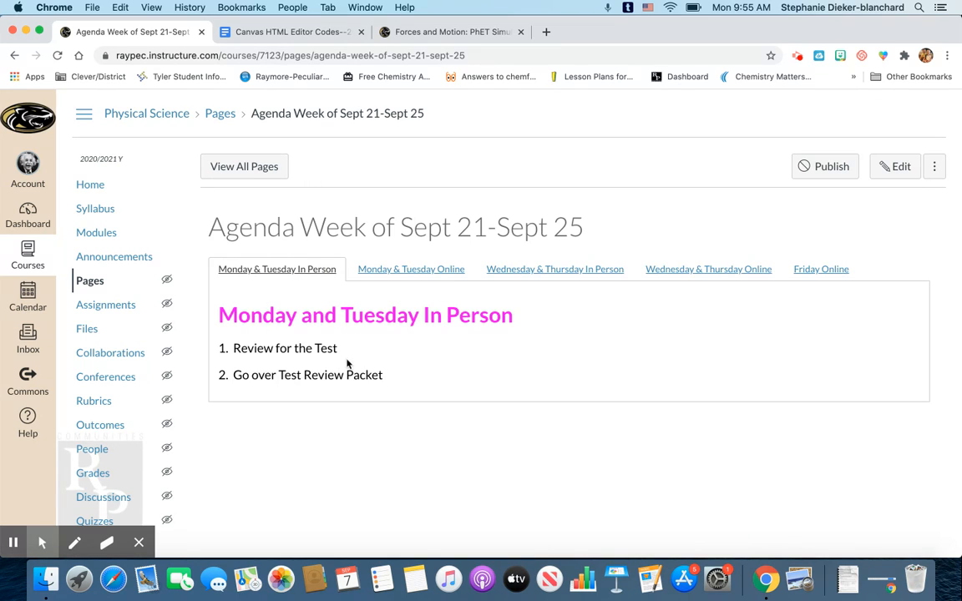
pyautogui.click(414, 268)
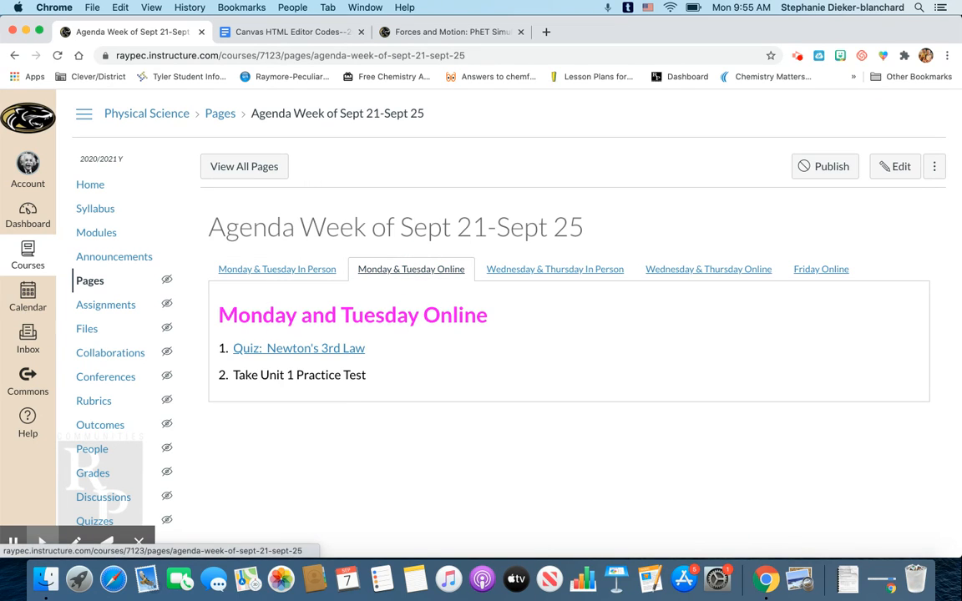
pyautogui.click(300, 353)
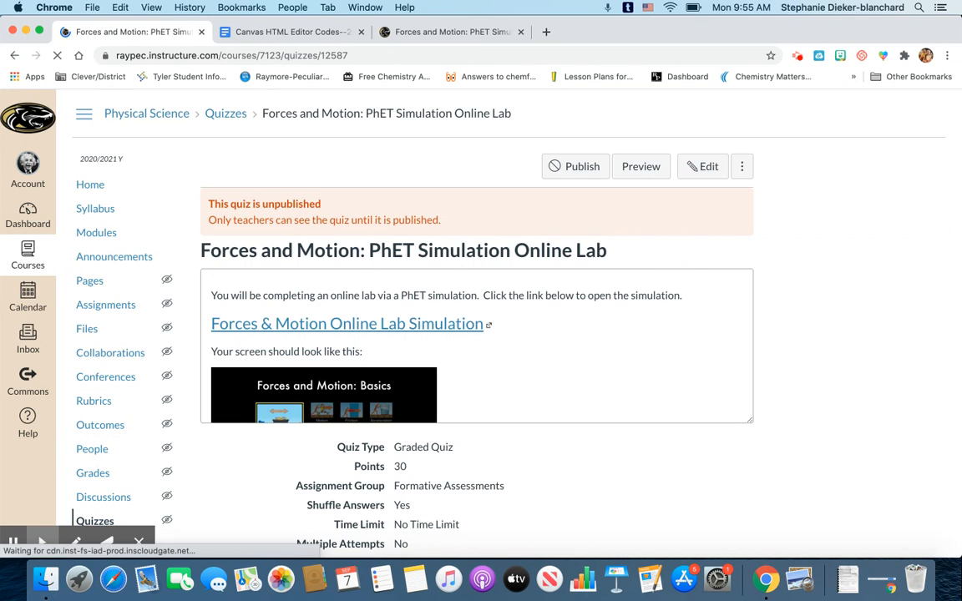
pyautogui.click(13, 55)
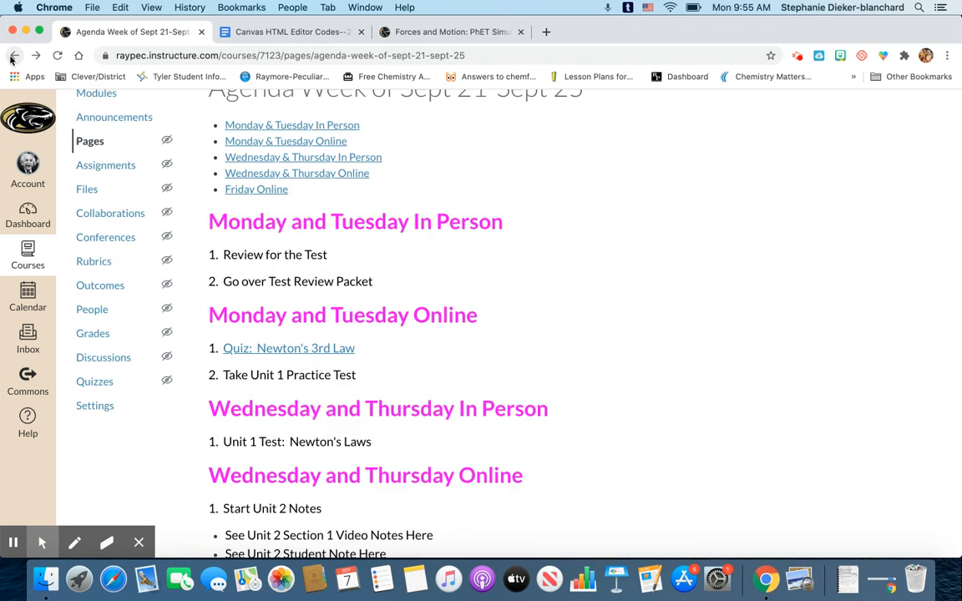